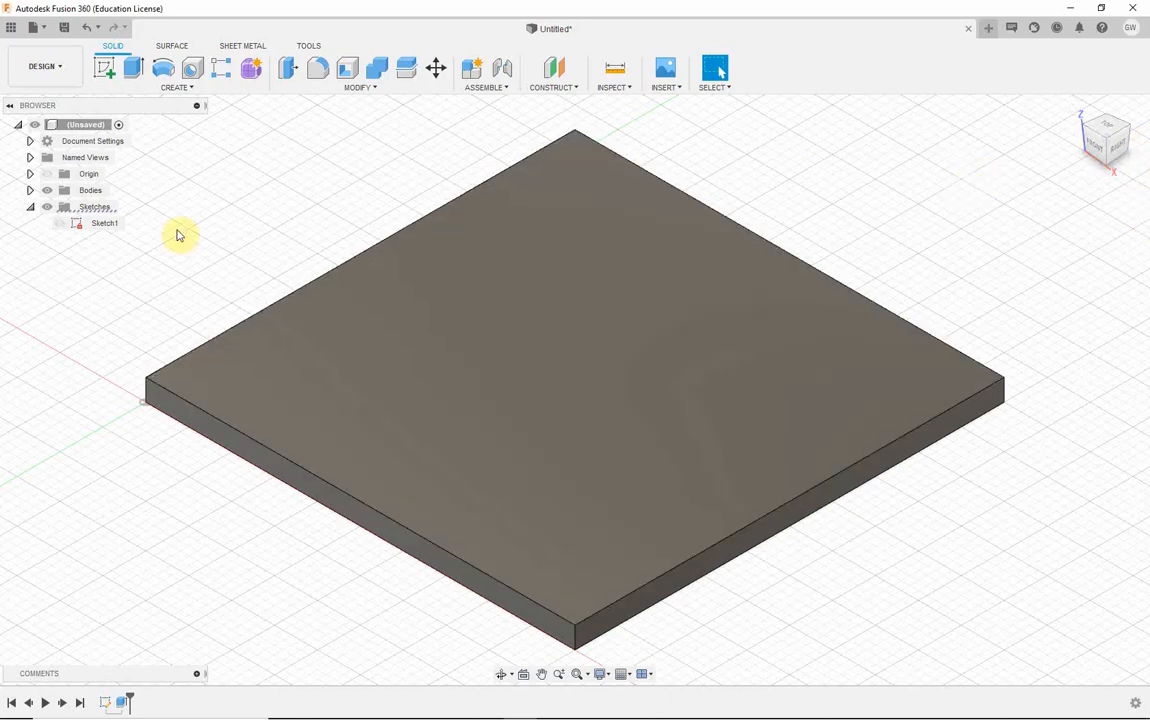
# - Start a sketch on the plate's top face and place a text frame spanning the face from corner to opposite corner
pyautogui.click(105, 72)
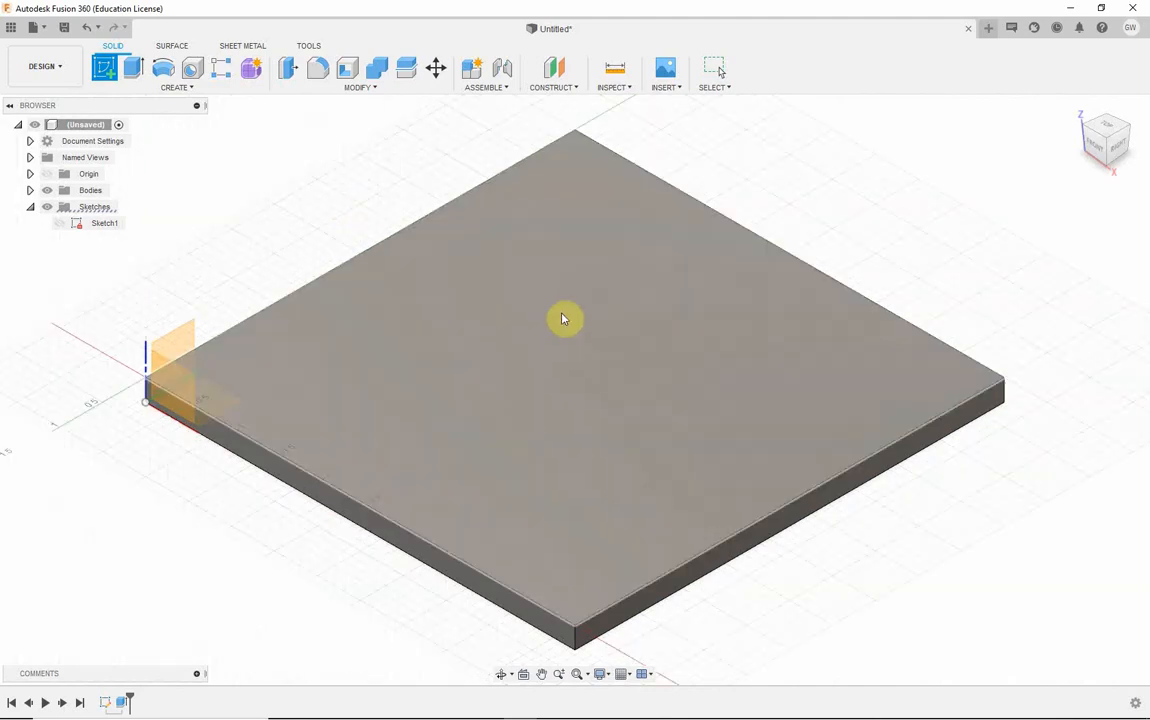
pyautogui.click(619, 338)
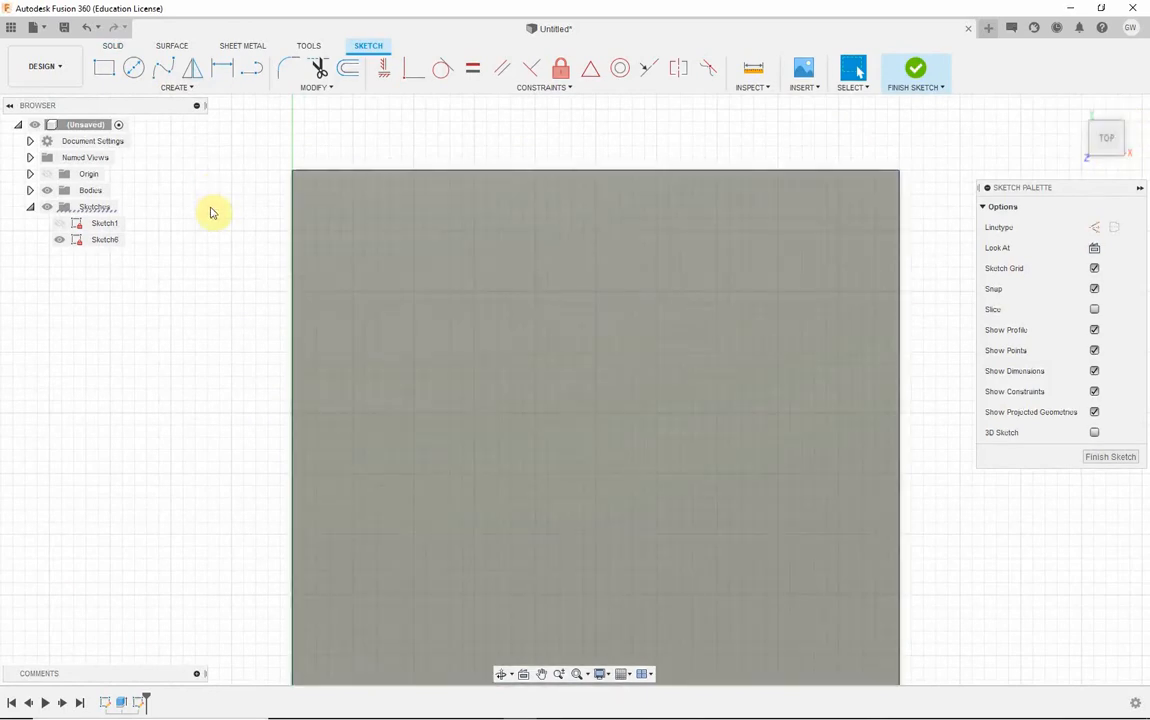
pyautogui.click(176, 87)
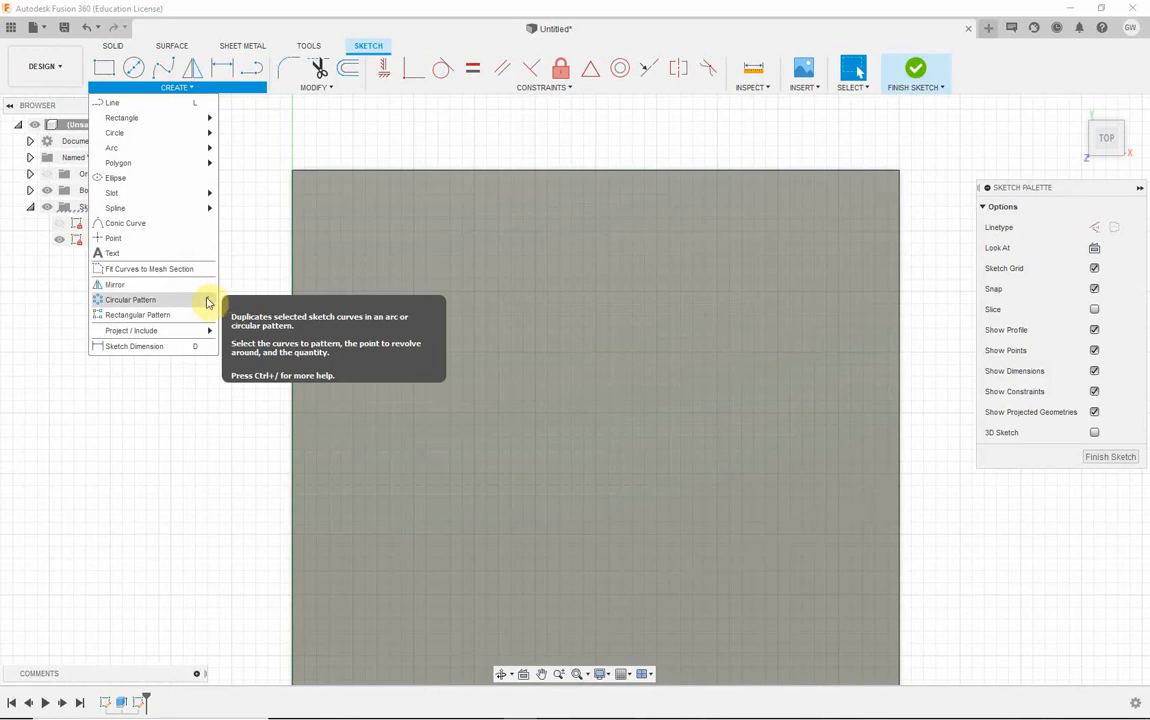
pyautogui.moveTo(148, 332)
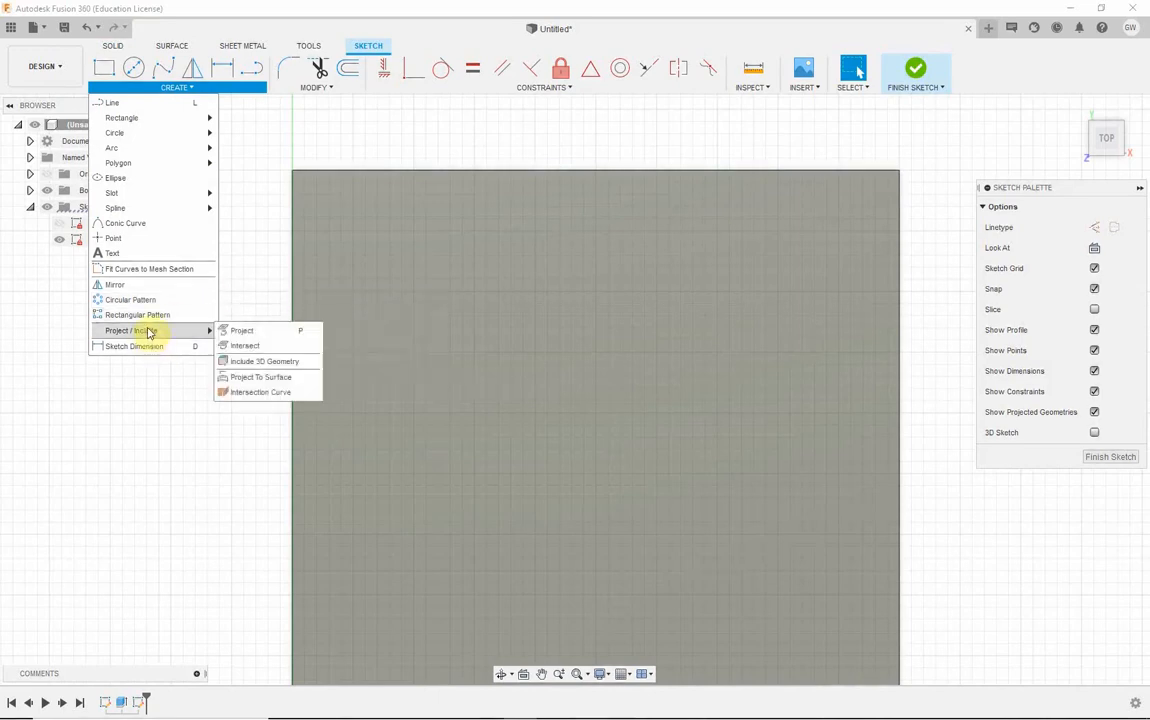
pyautogui.click(106, 254)
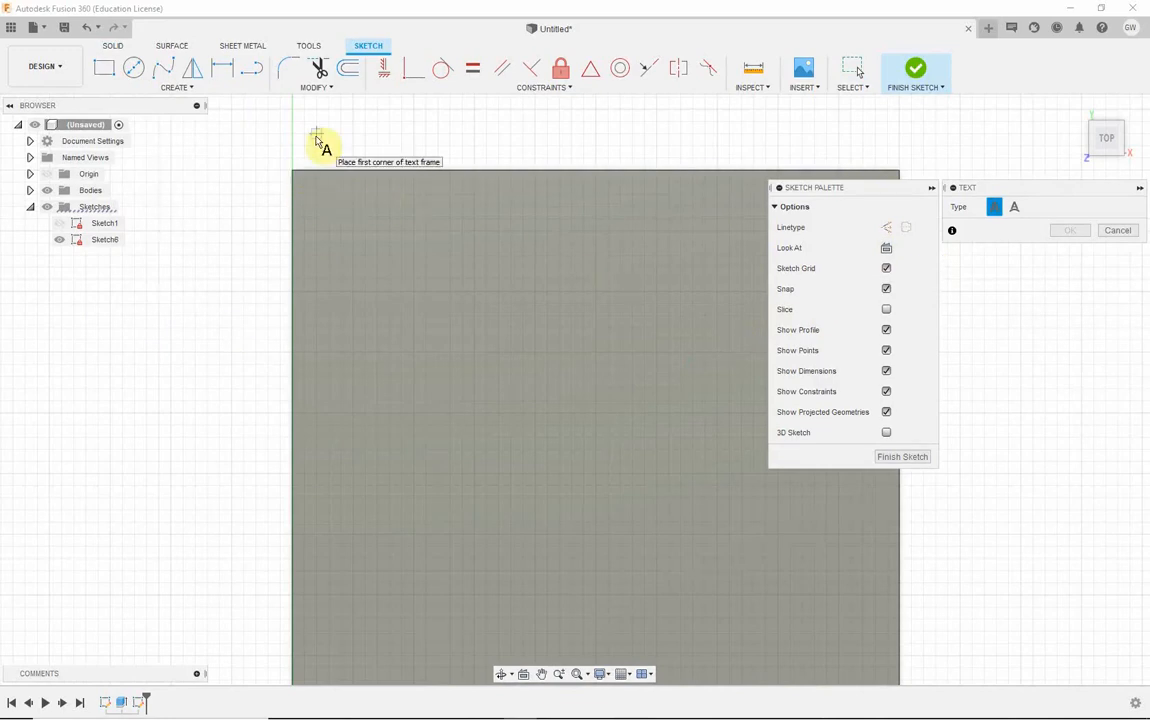
pyautogui.scroll(-2, 316, 140)
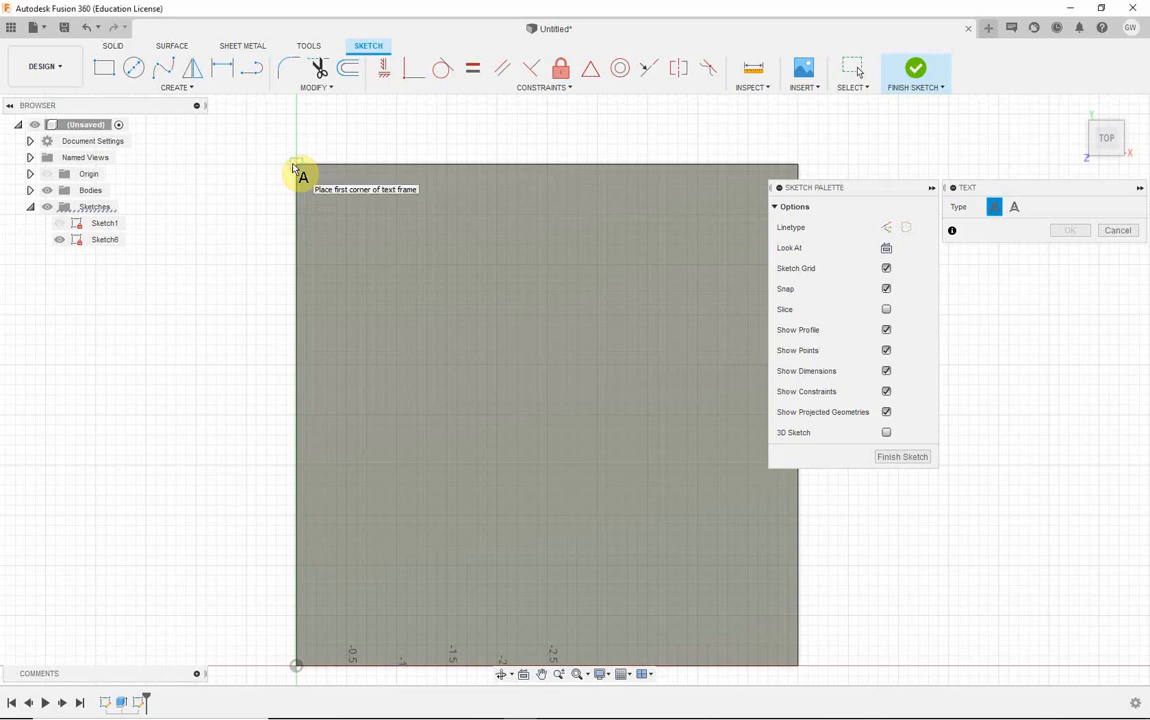
pyautogui.click(297, 166)
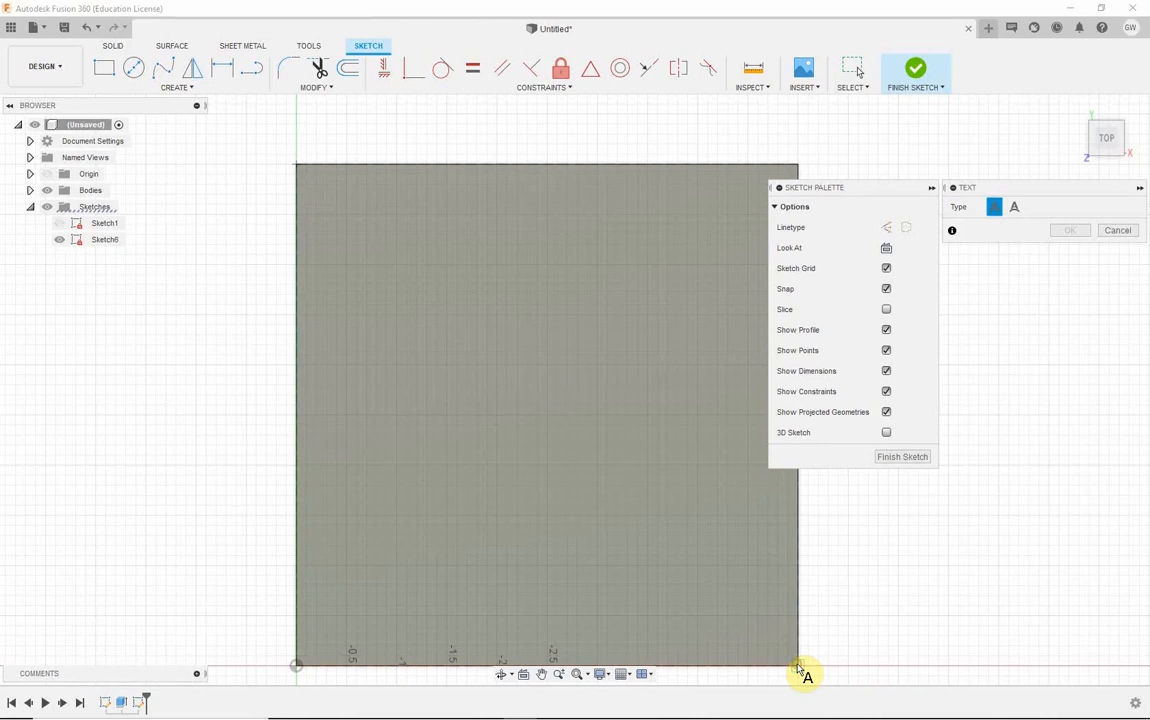
pyautogui.click(799, 667)
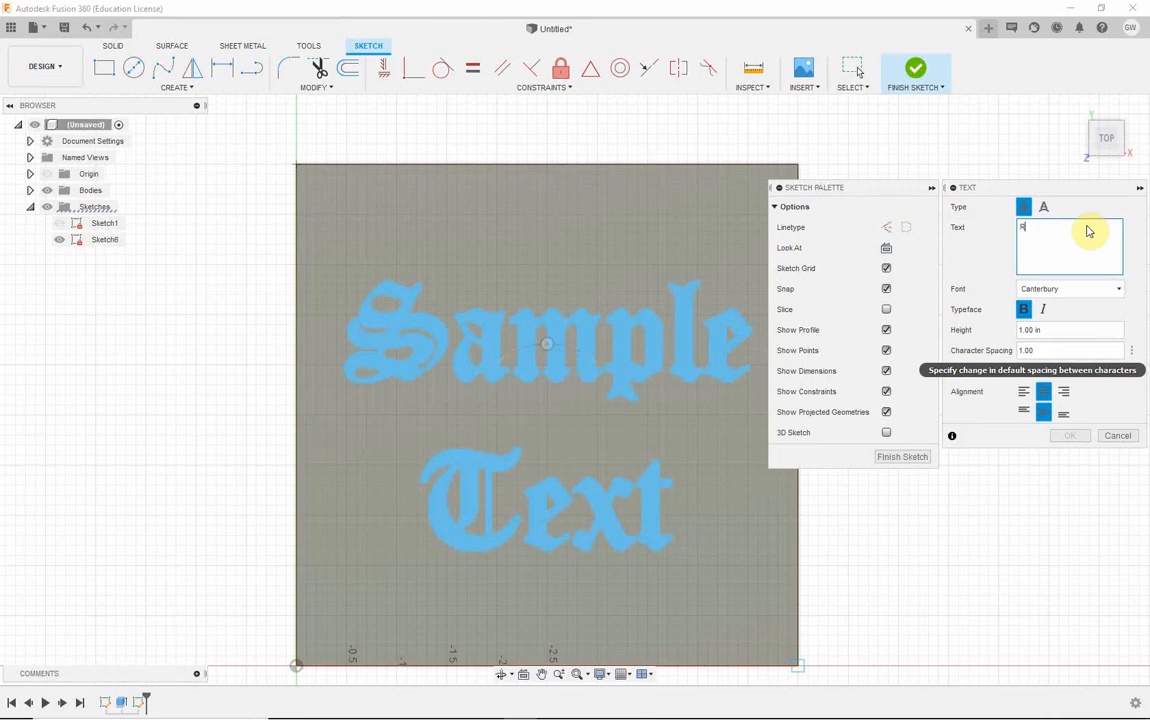
# - Enter "Rat" and "Bastard" on two separate lines as the sketch text
pyautogui.write('ATR')
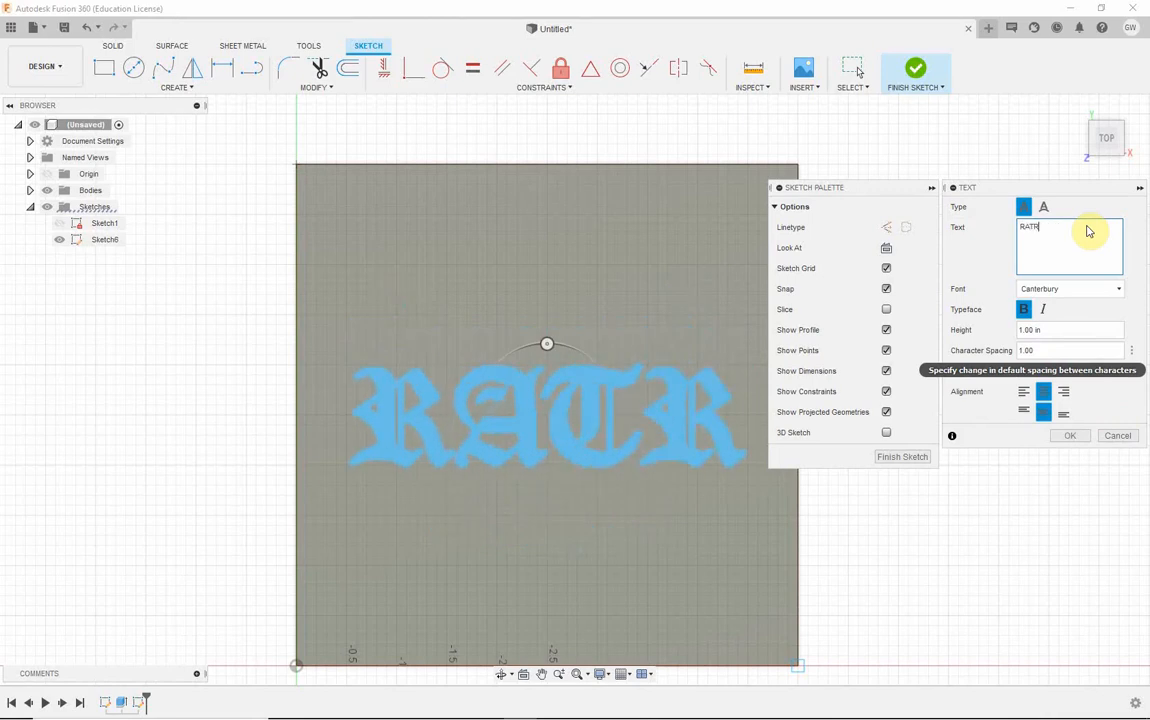
pyautogui.press('BackSpace')
pyautogui.press('BackSpace')
pyautogui.press('BackSpace')
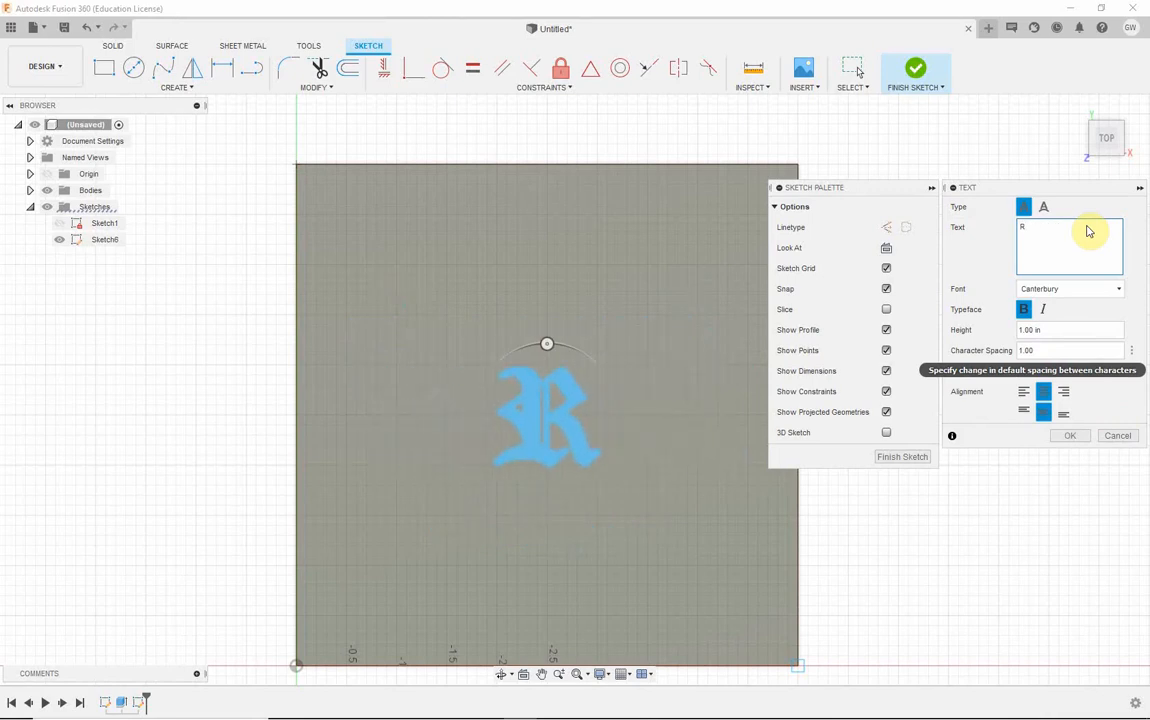
pyautogui.write('a')
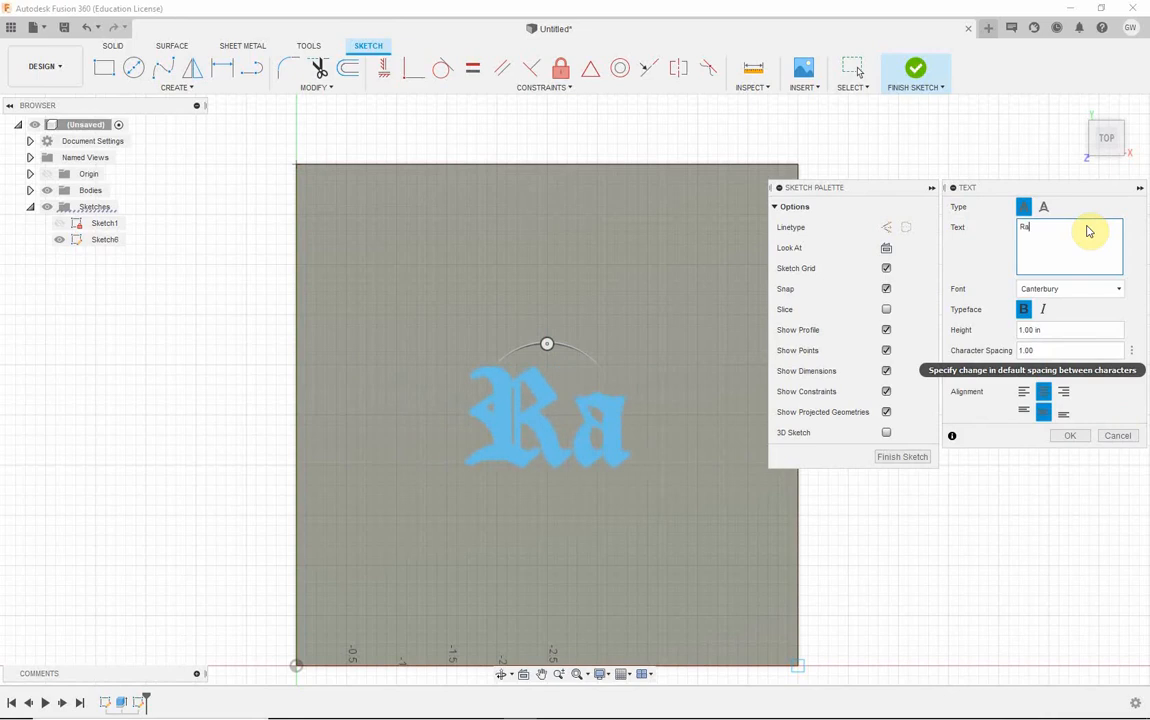
pyautogui.write('t')
pyautogui.press('Return')
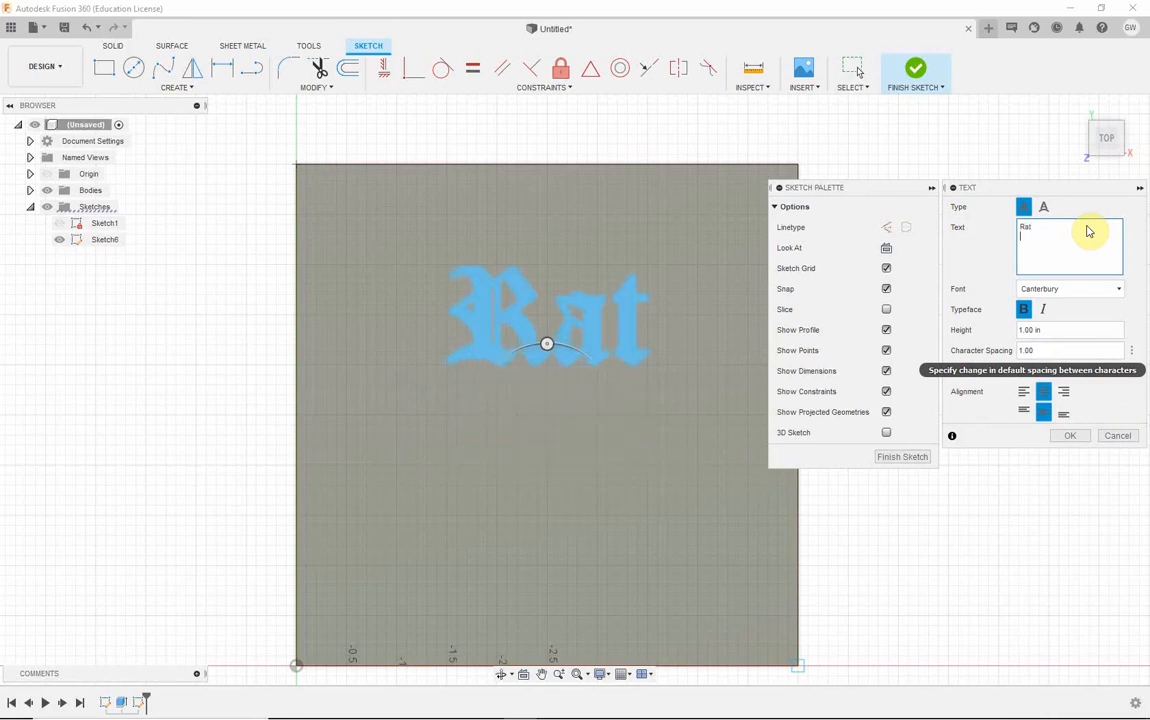
pyautogui.write('Bas')
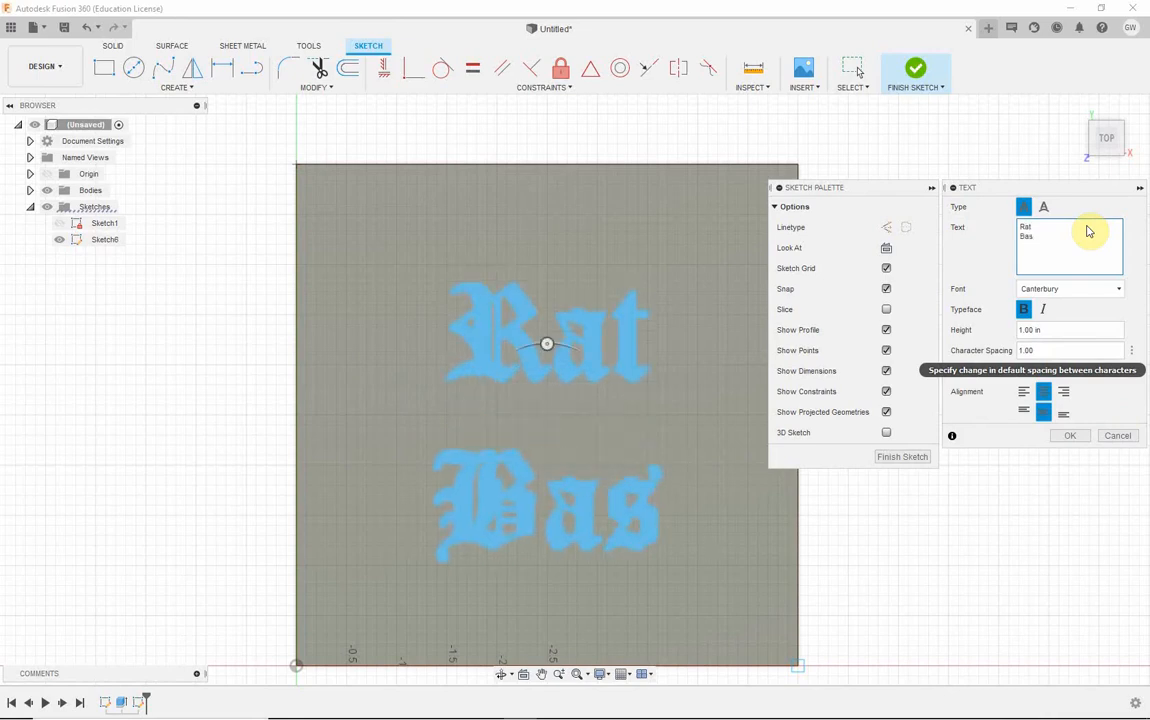
pyautogui.write('tard')
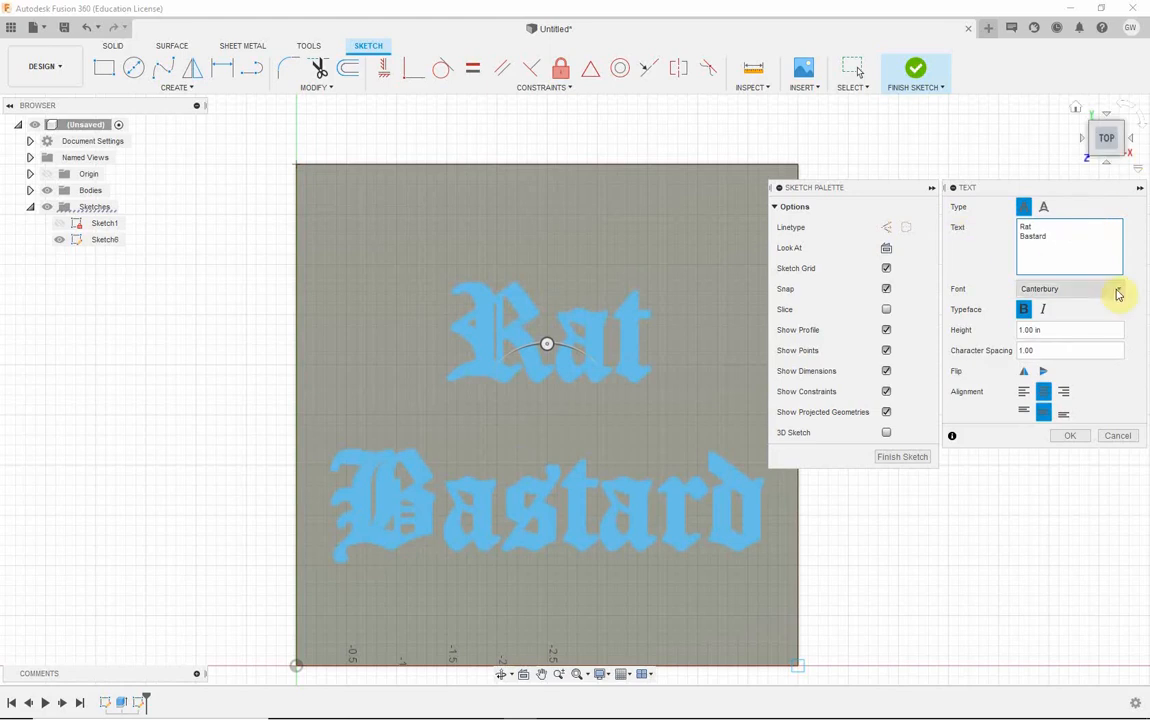
# - Set the text's font to Carkata Buttory, accept the text and finish the sketch
pyautogui.click(1118, 289)
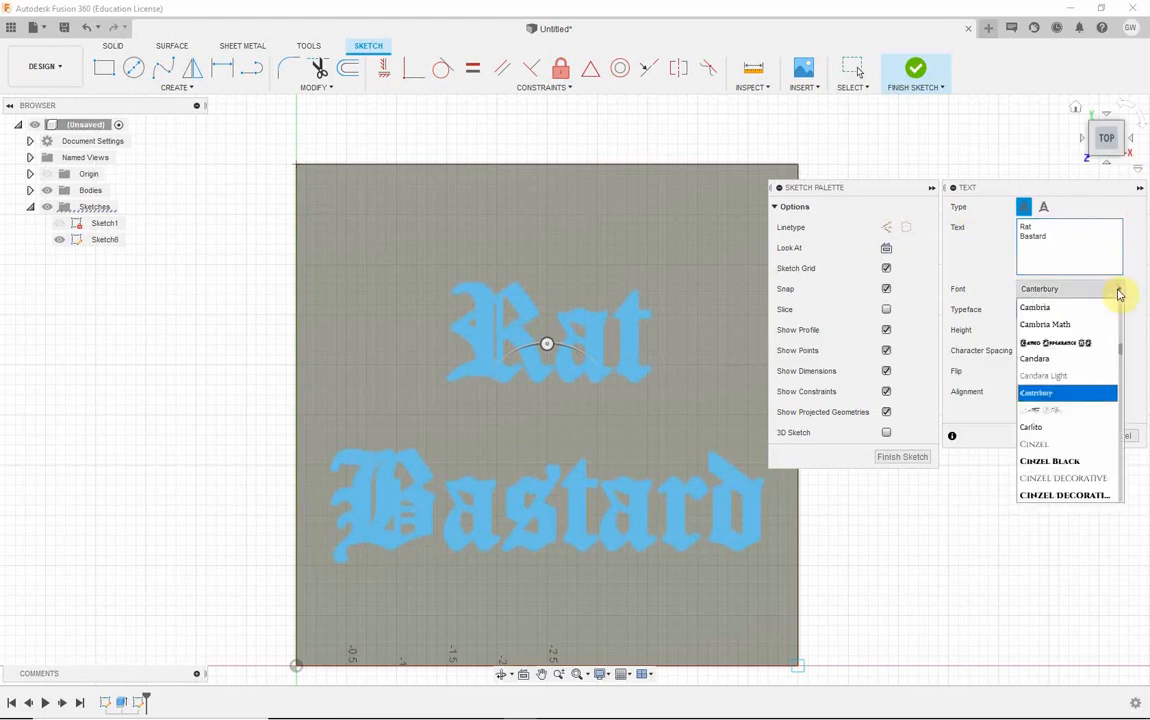
pyautogui.click(1054, 411)
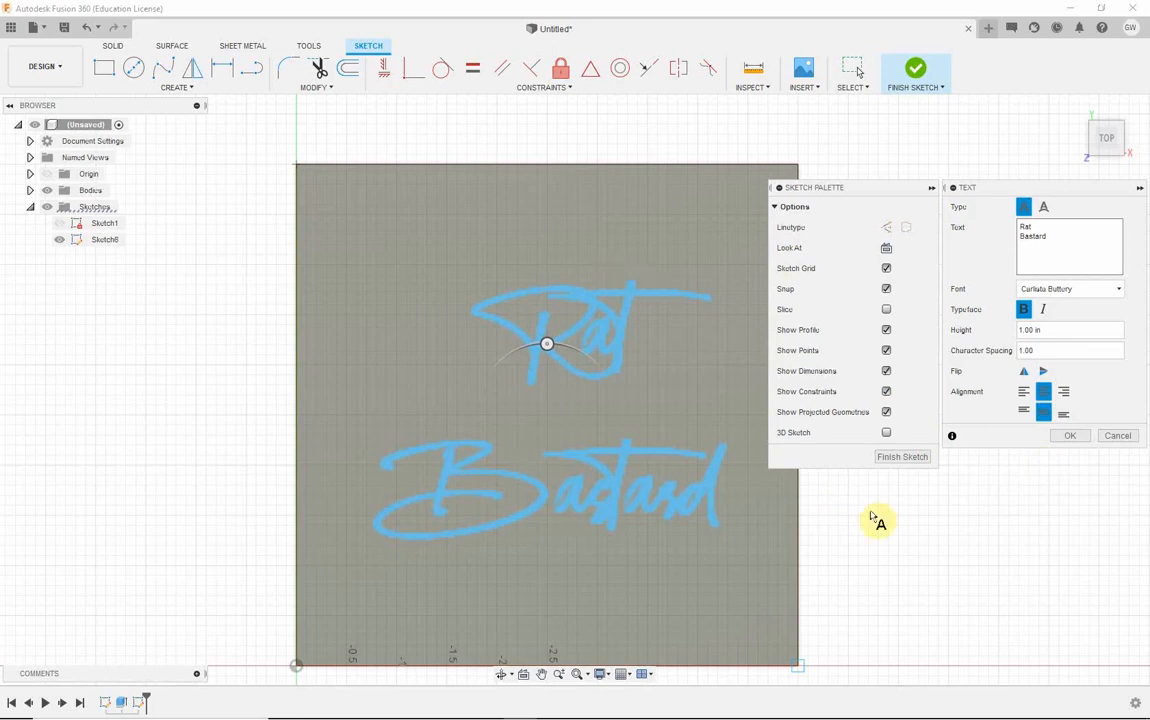
pyautogui.click(1071, 436)
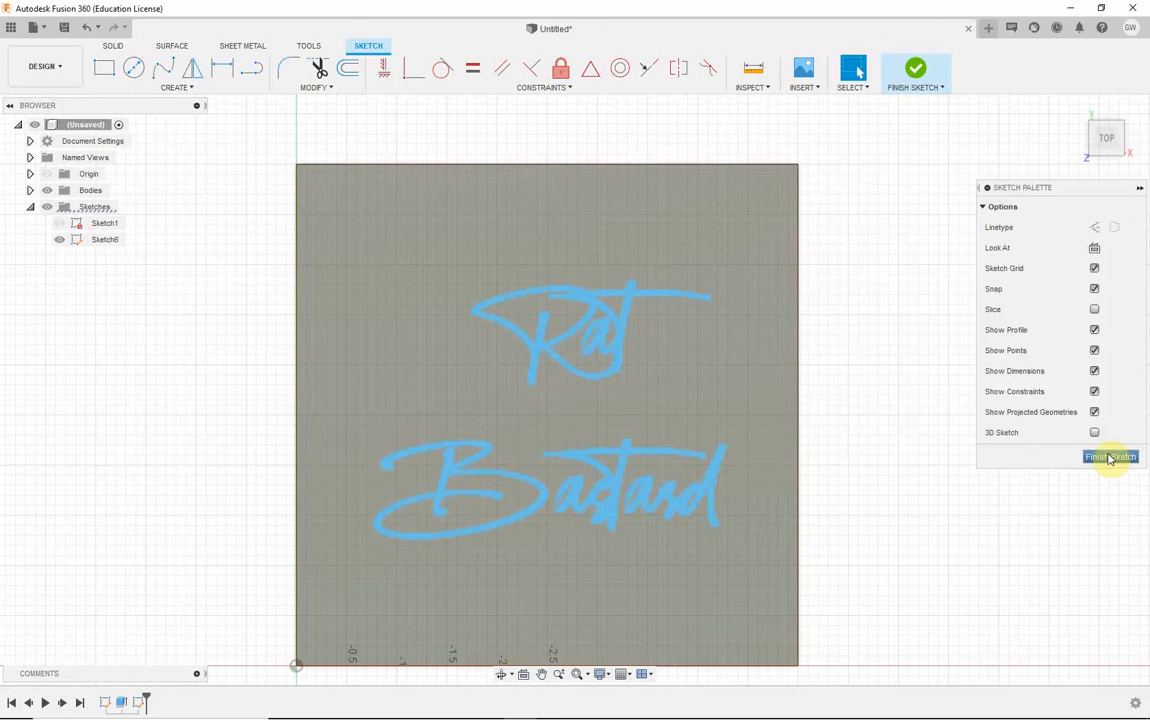
pyautogui.click(1113, 456)
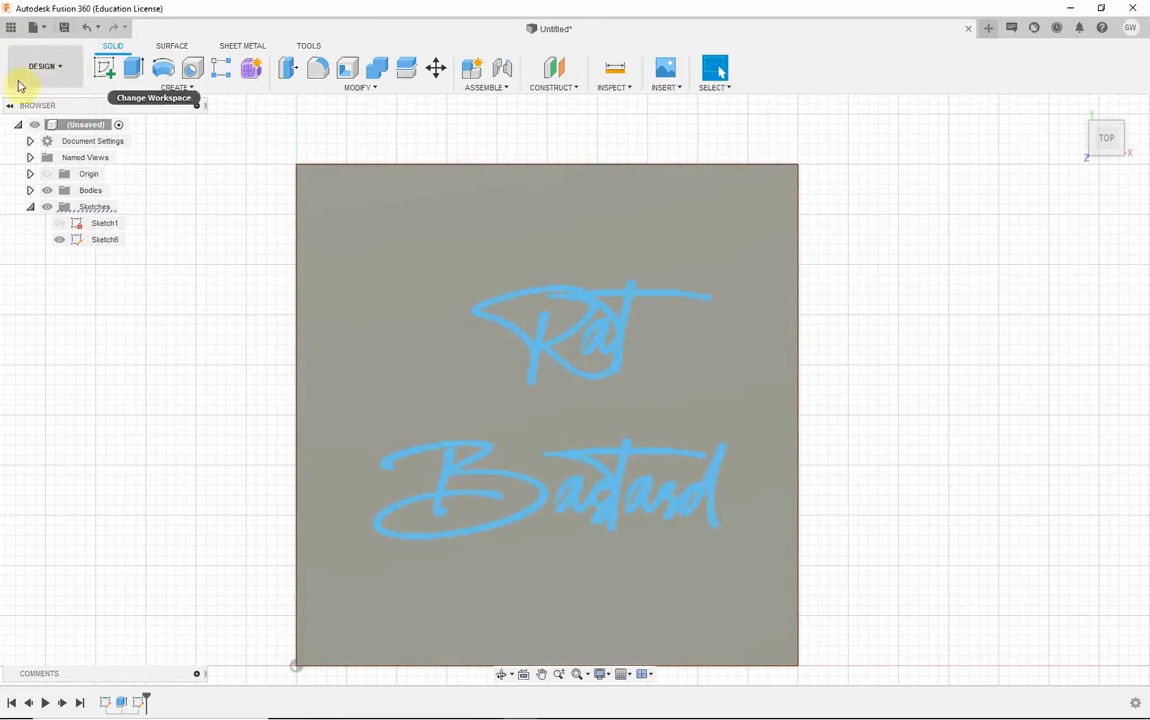
# - Switch to the Manufacture workspace and create a new setup for the plate
pyautogui.click(62, 68)
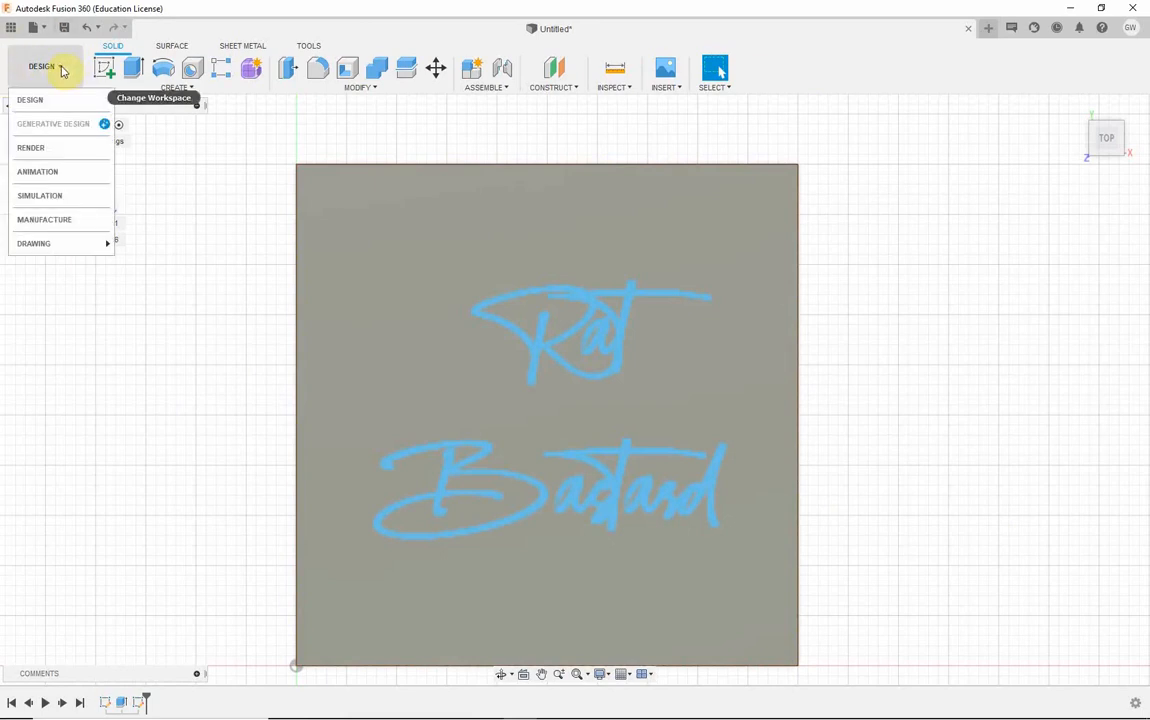
pyautogui.click(60, 228)
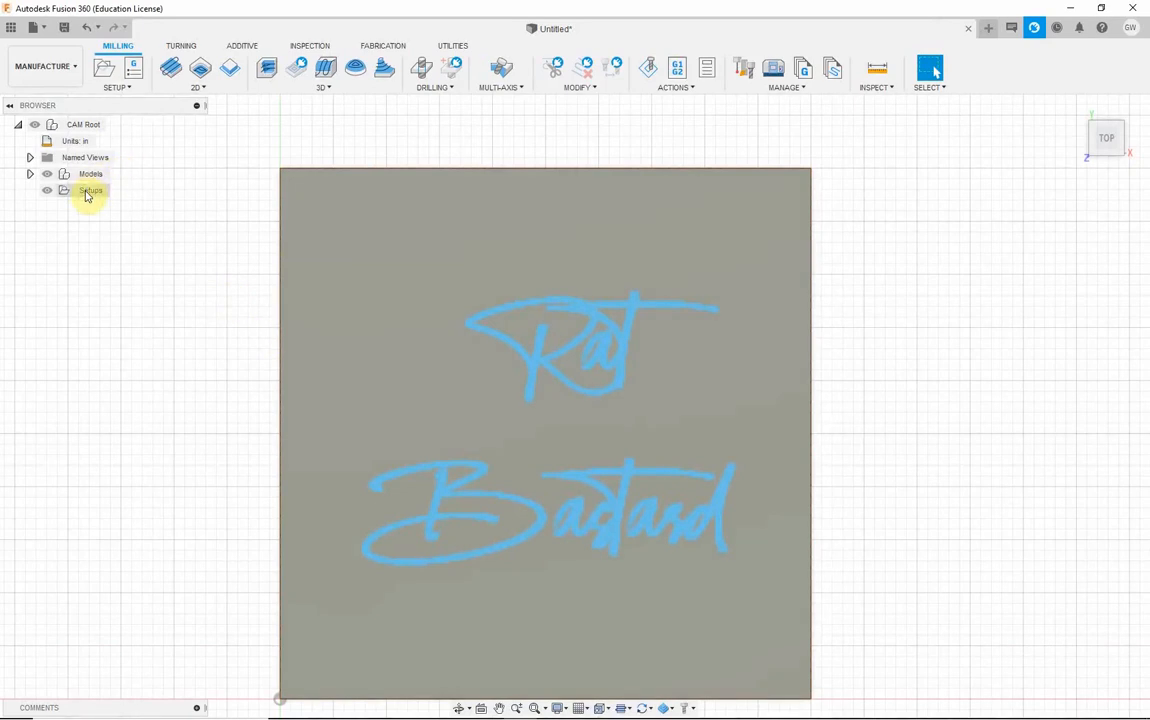
pyautogui.click(121, 90)
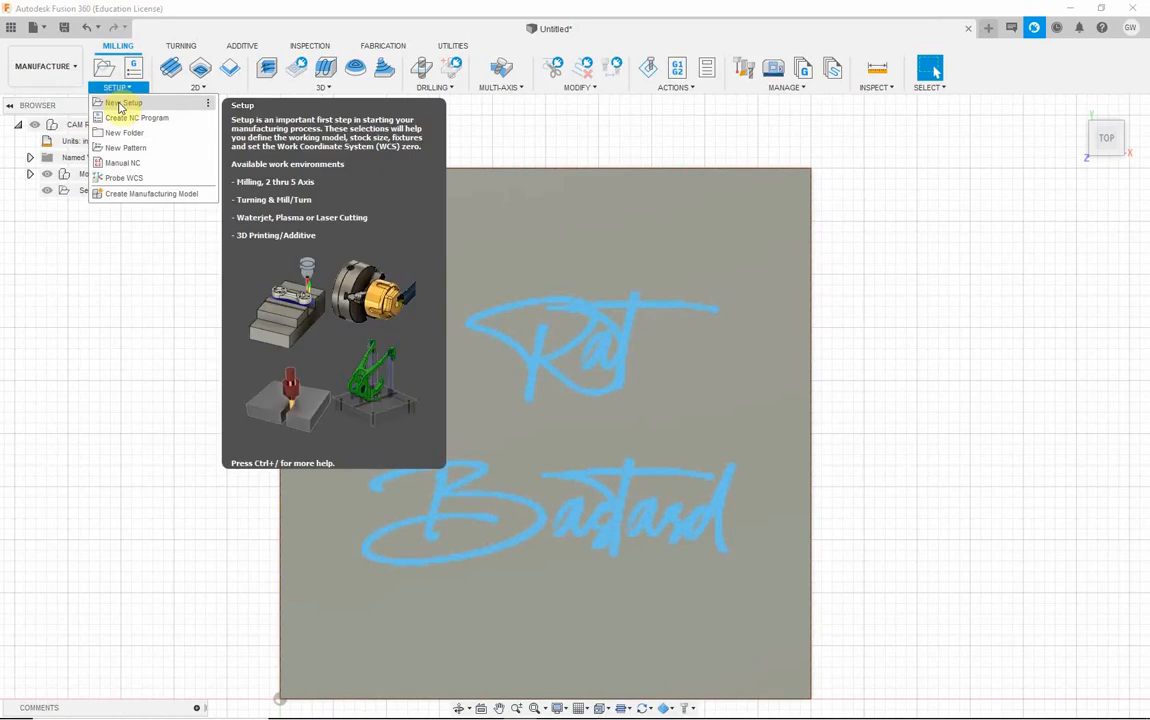
pyautogui.click(120, 104)
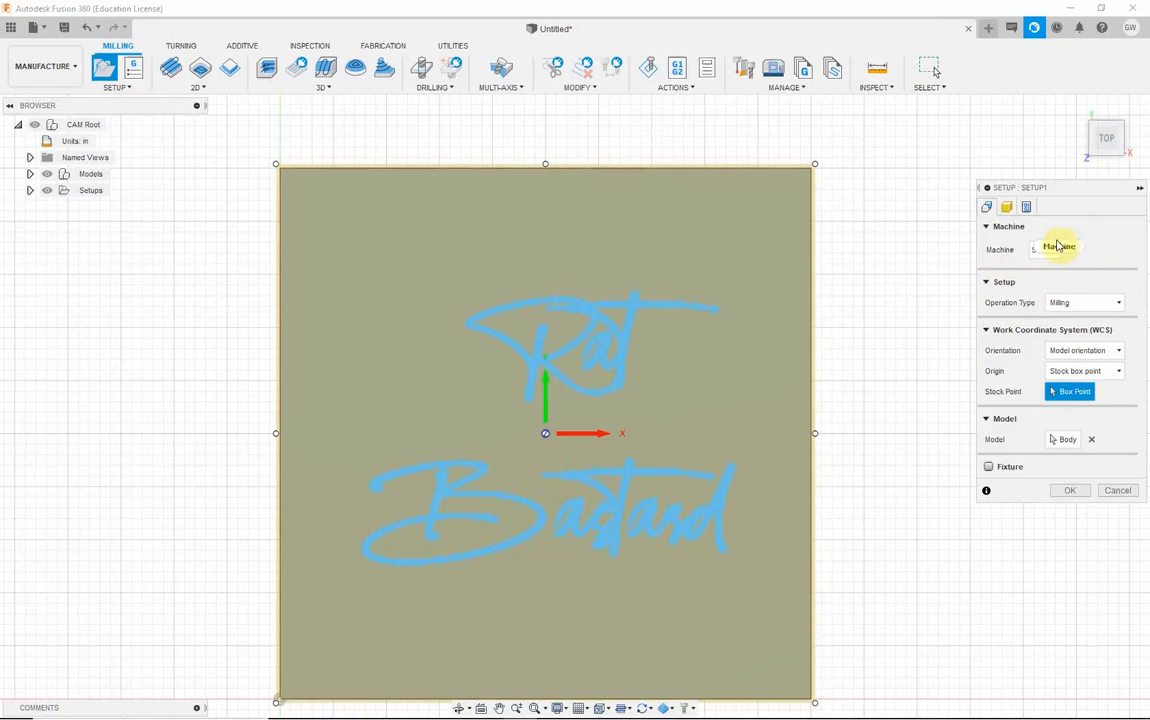
# - Assign the Fox-Alien 4040-XE from the machine library to the setup
pyautogui.click(1043, 252)
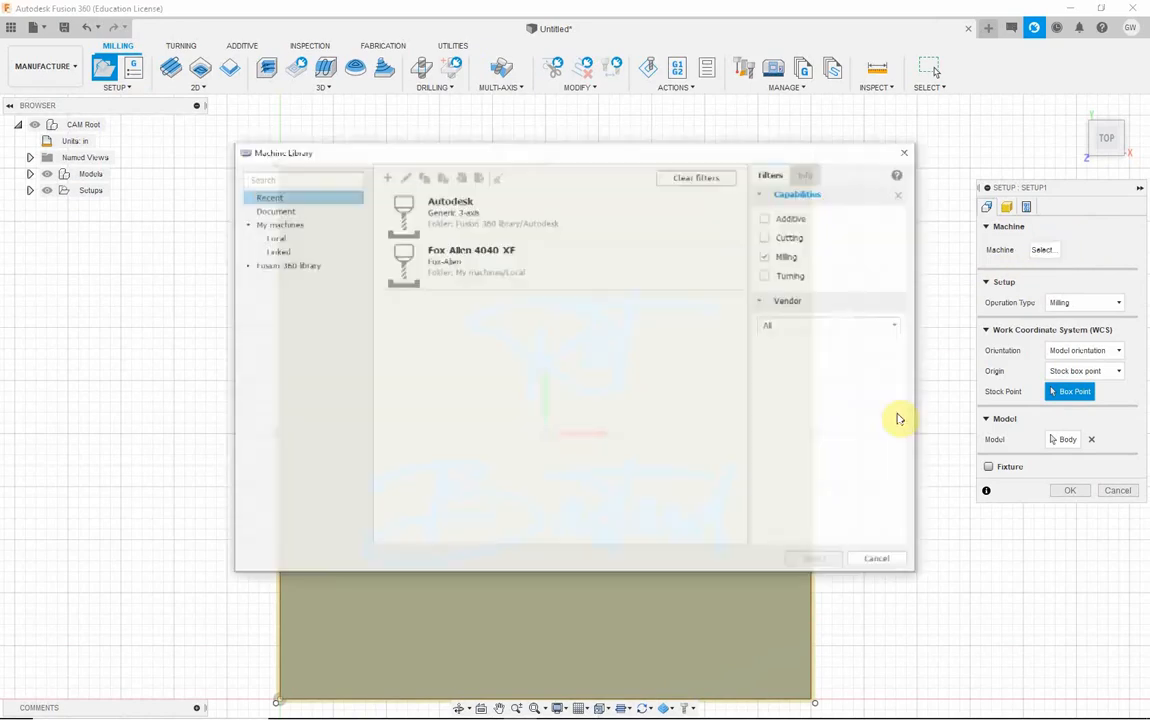
pyautogui.click(447, 262)
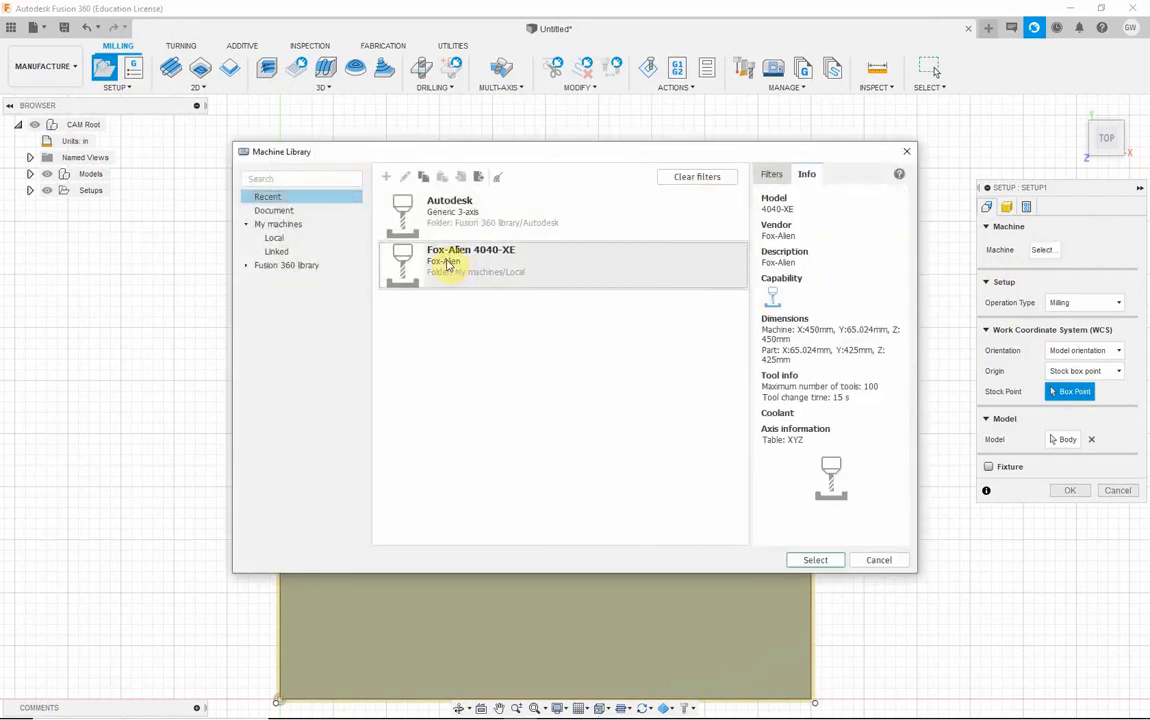
pyautogui.click(816, 562)
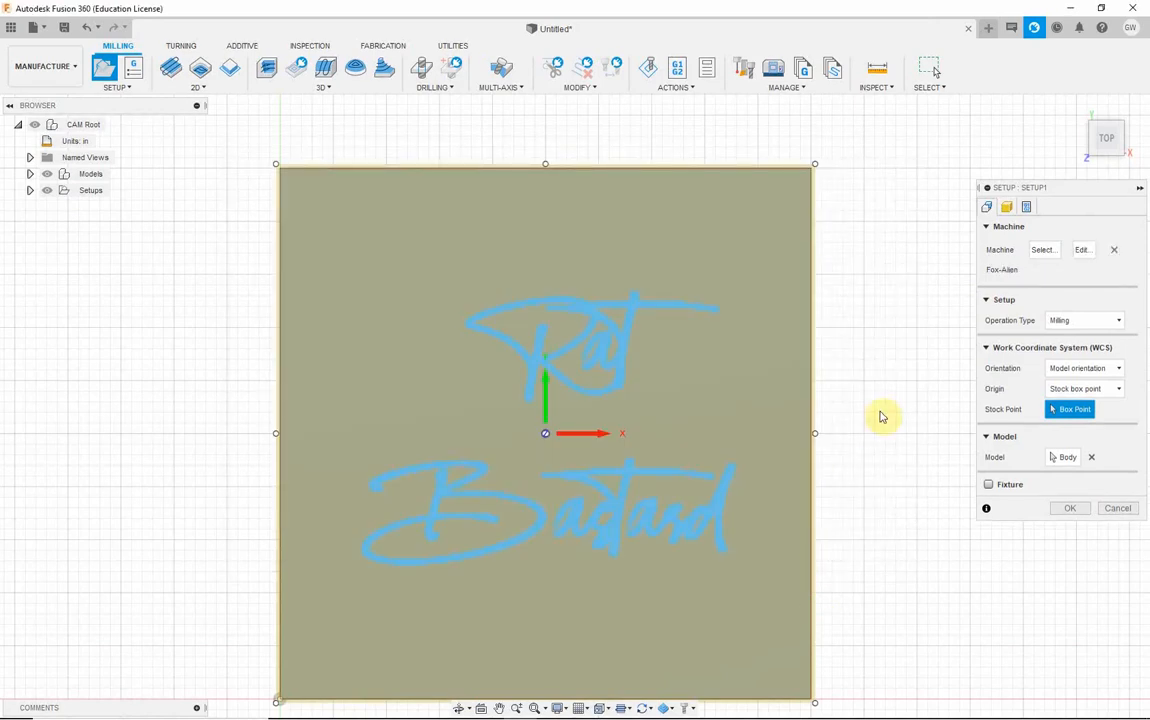
# - Define the setup's stock as a fixed size box and set its height (Z) to .25 in
pyautogui.click(1006, 208)
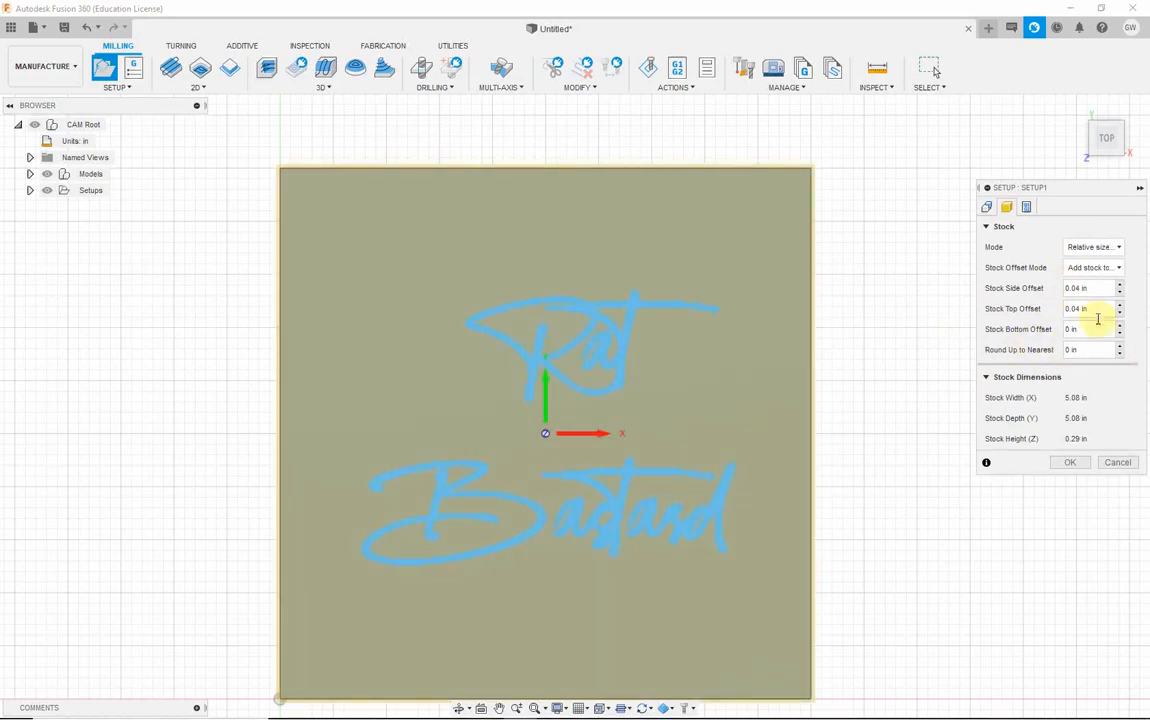
pyautogui.click(1121, 248)
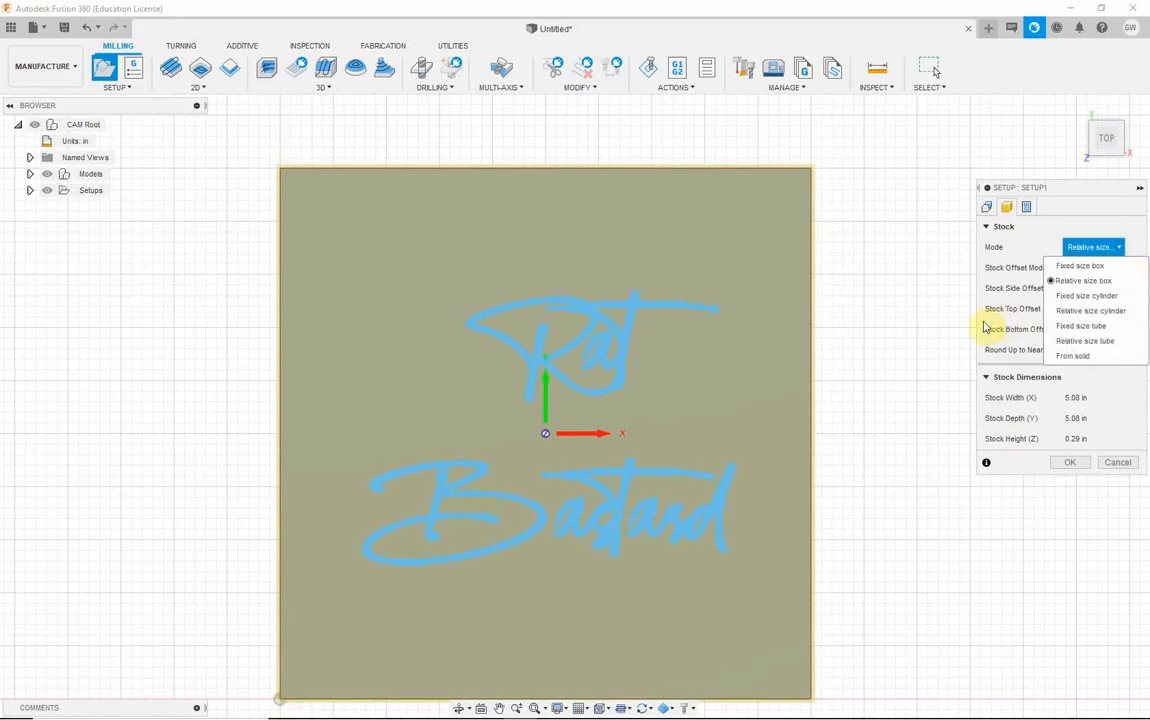
pyautogui.click(1083, 267)
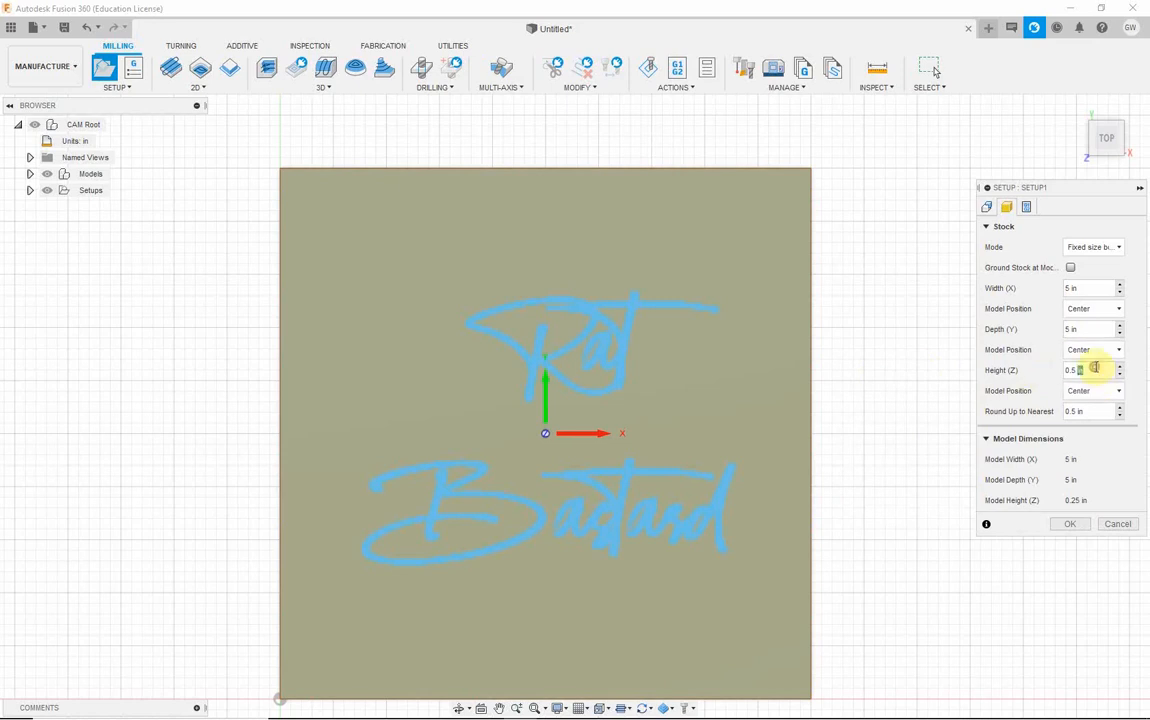
pyautogui.click(1084, 369)
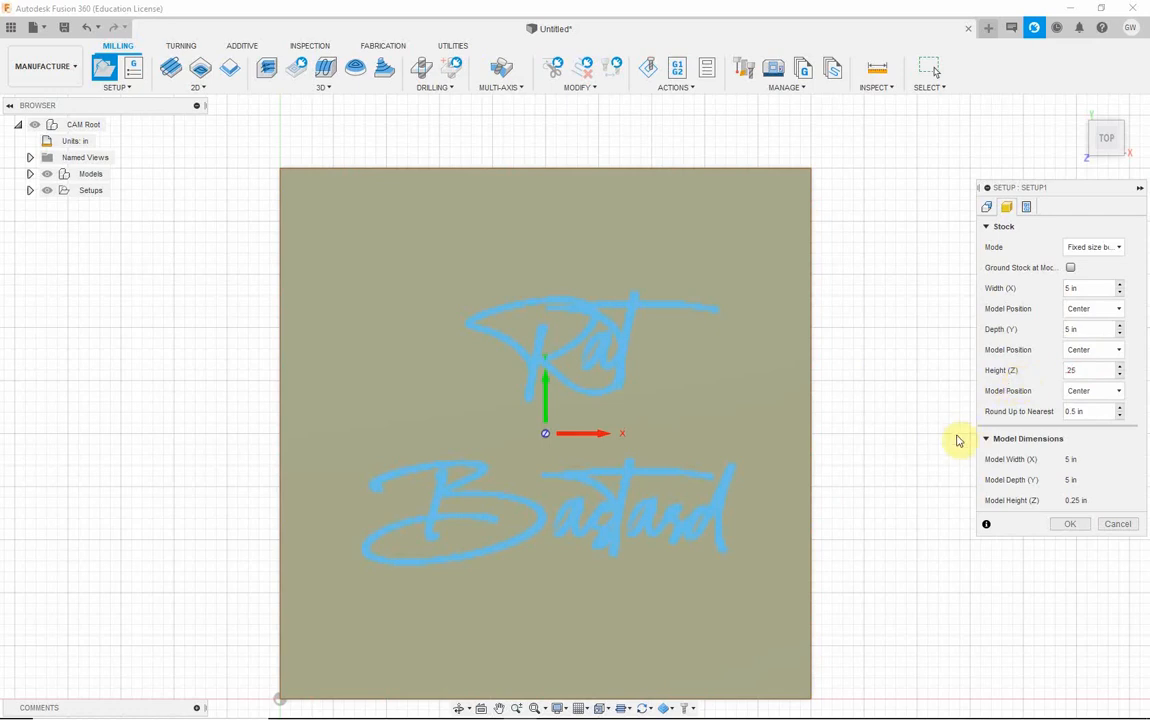
# - Place the setup's work coordinate origin on the stock box point at the top front-left corner of the plate
pyautogui.click(987, 208)
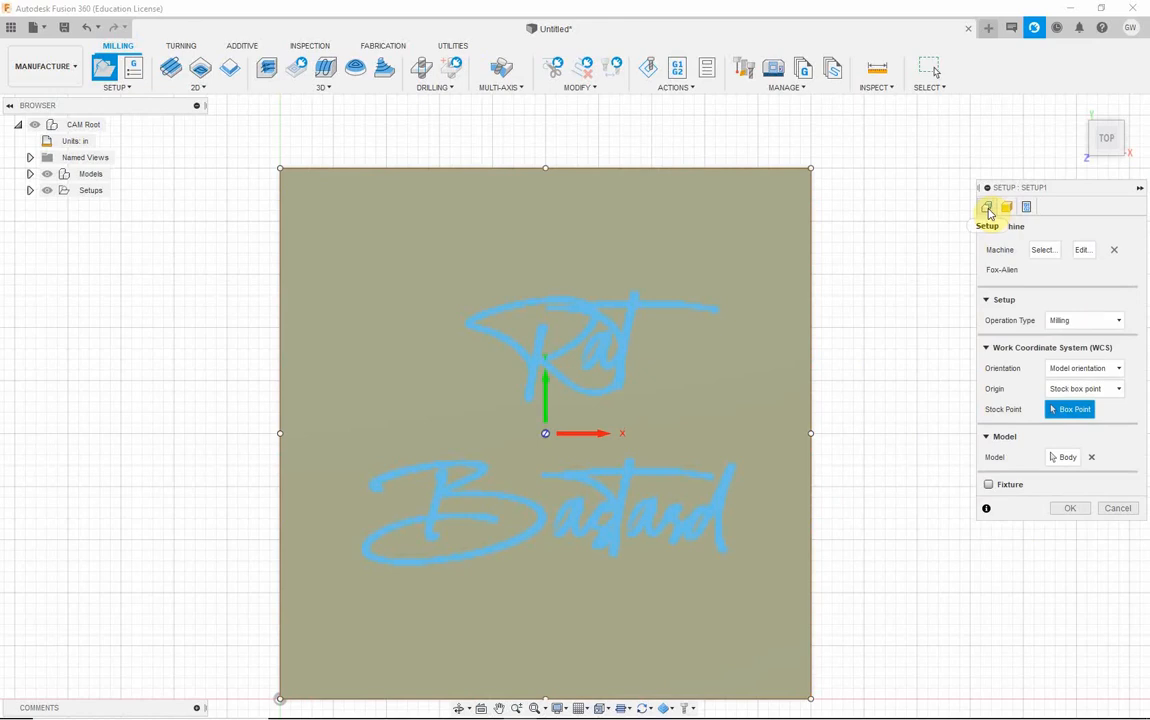
pyautogui.moveTo(755, 372); pyautogui.dragTo(763, 274, button='middle')
pyautogui.scroll(-1, 761, 290)
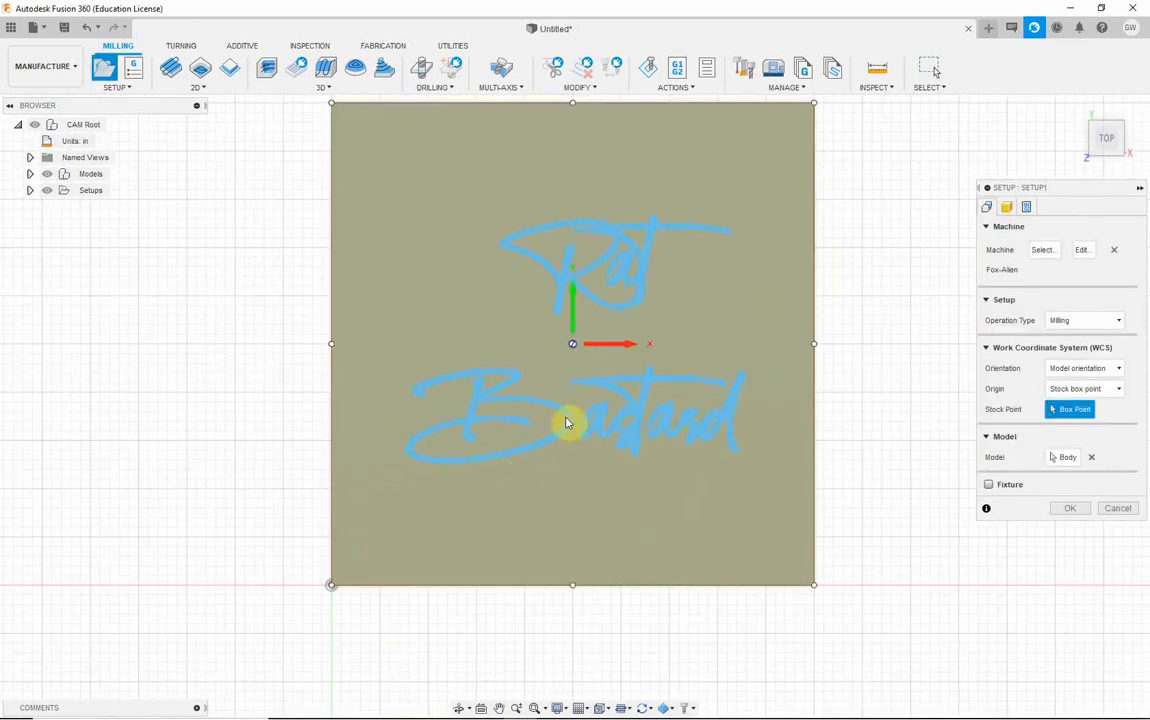
pyautogui.keyDown('shift'); pyautogui.moveTo(655, 329); pyautogui.dragTo(572, 307, button='middle'); pyautogui.keyUp('shift')
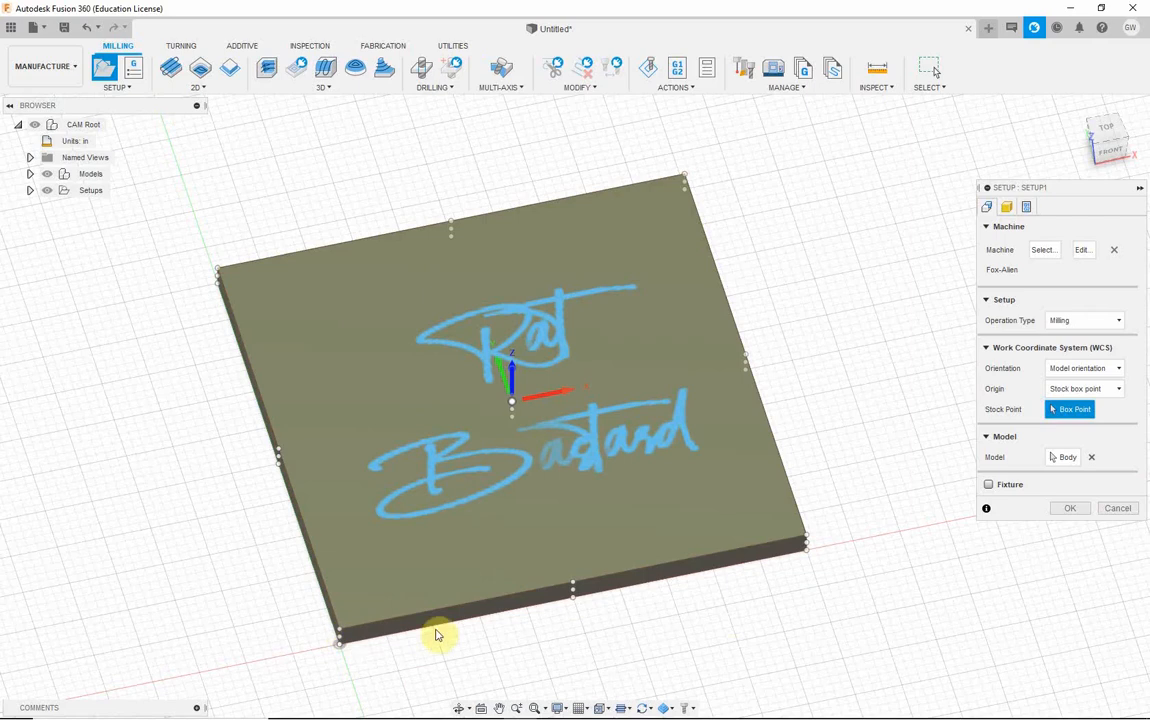
pyautogui.click(338, 634)
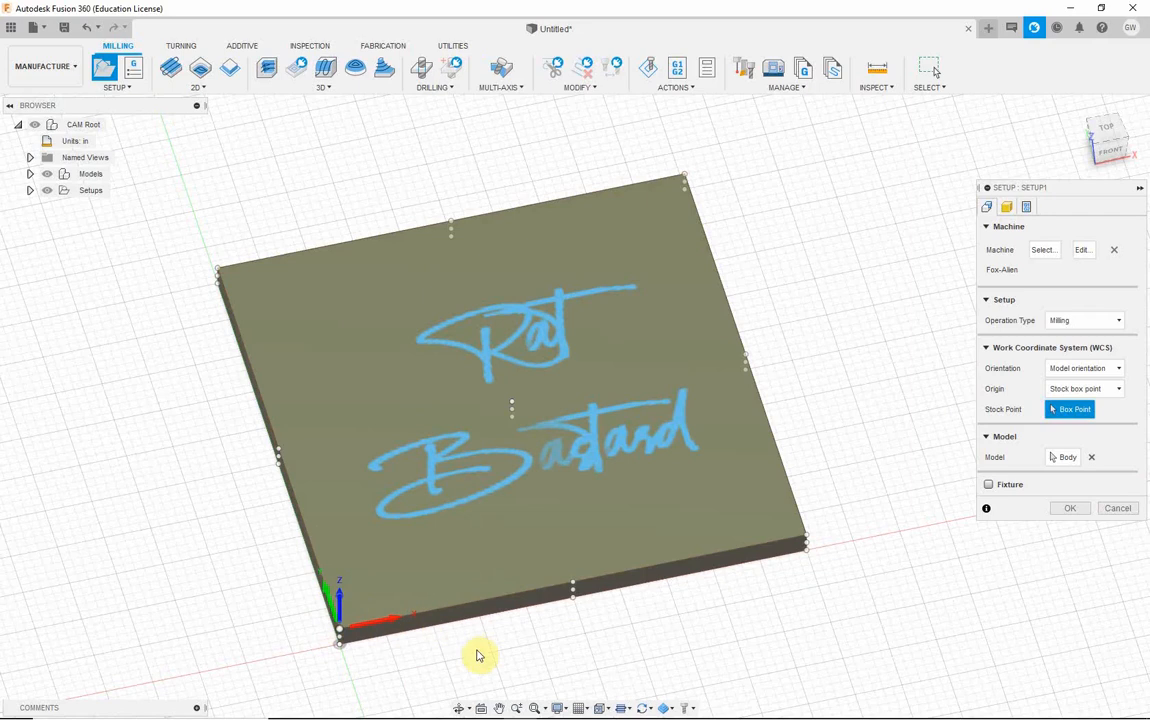
pyautogui.keyDown('shift'); pyautogui.moveTo(506, 648); pyautogui.dragTo(479, 611, button='middle'); pyautogui.keyUp('shift')
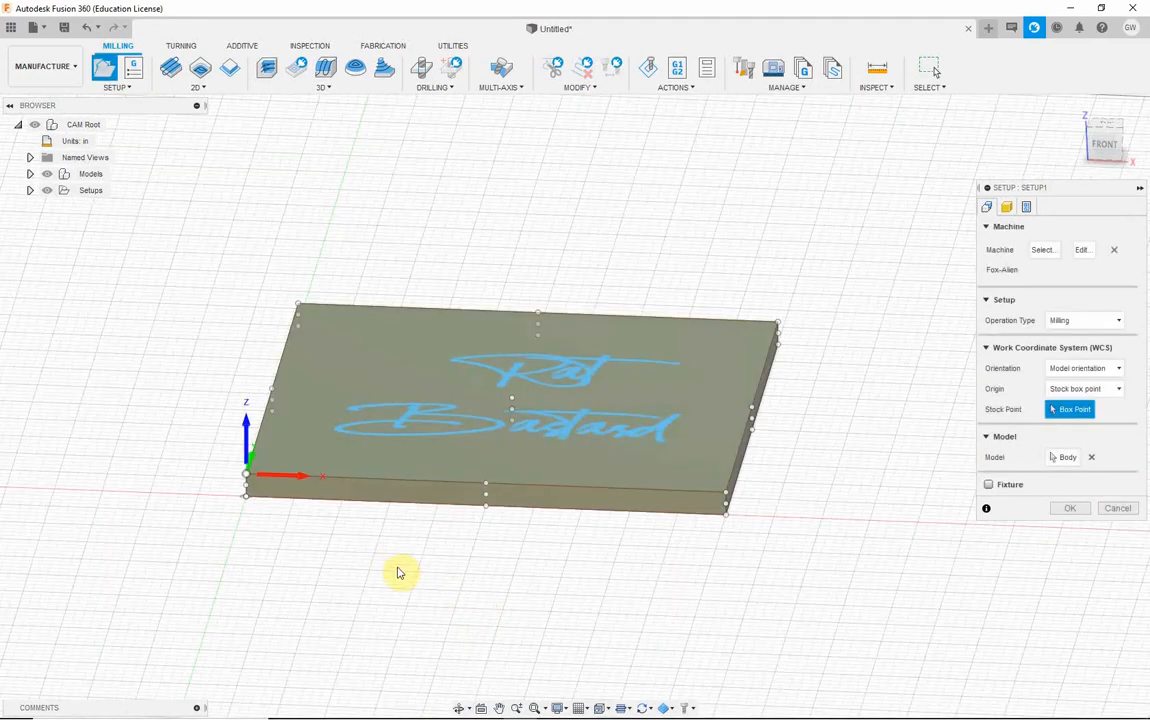
pyautogui.keyDown('shift'); pyautogui.moveTo(398, 570); pyautogui.dragTo(426, 594, button='middle'); pyautogui.keyUp('shift')
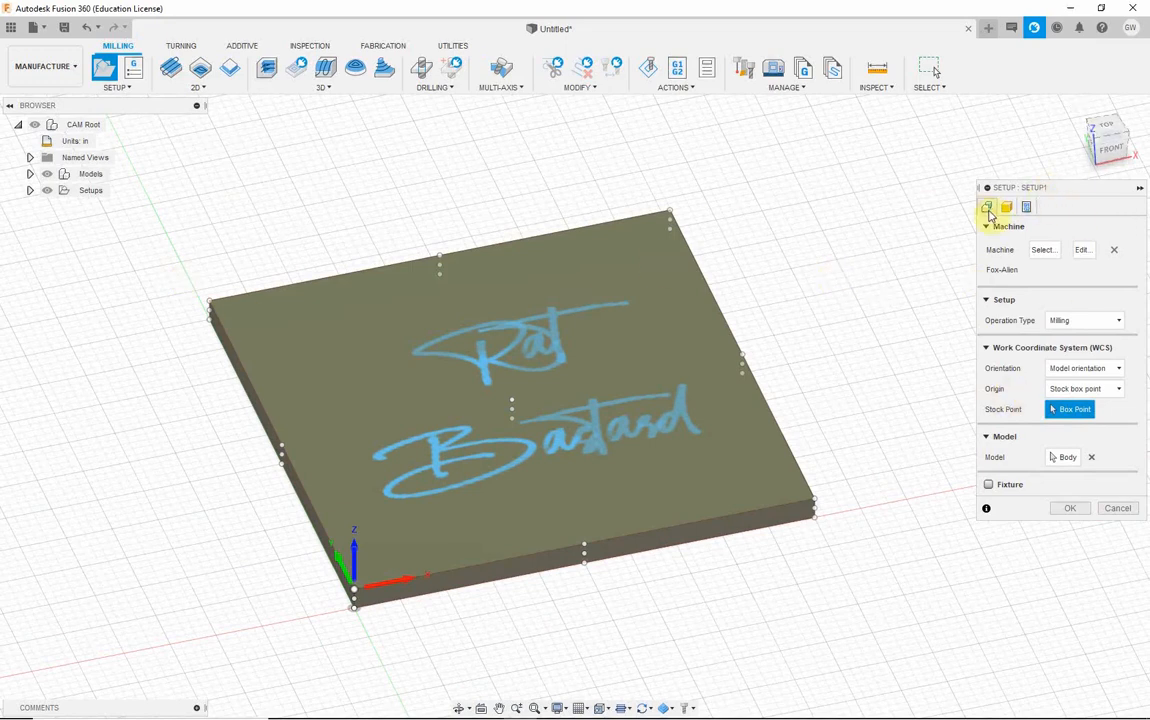
# - Name the setup's program Engrave Test and finish the setup
pyautogui.click(1025, 208)
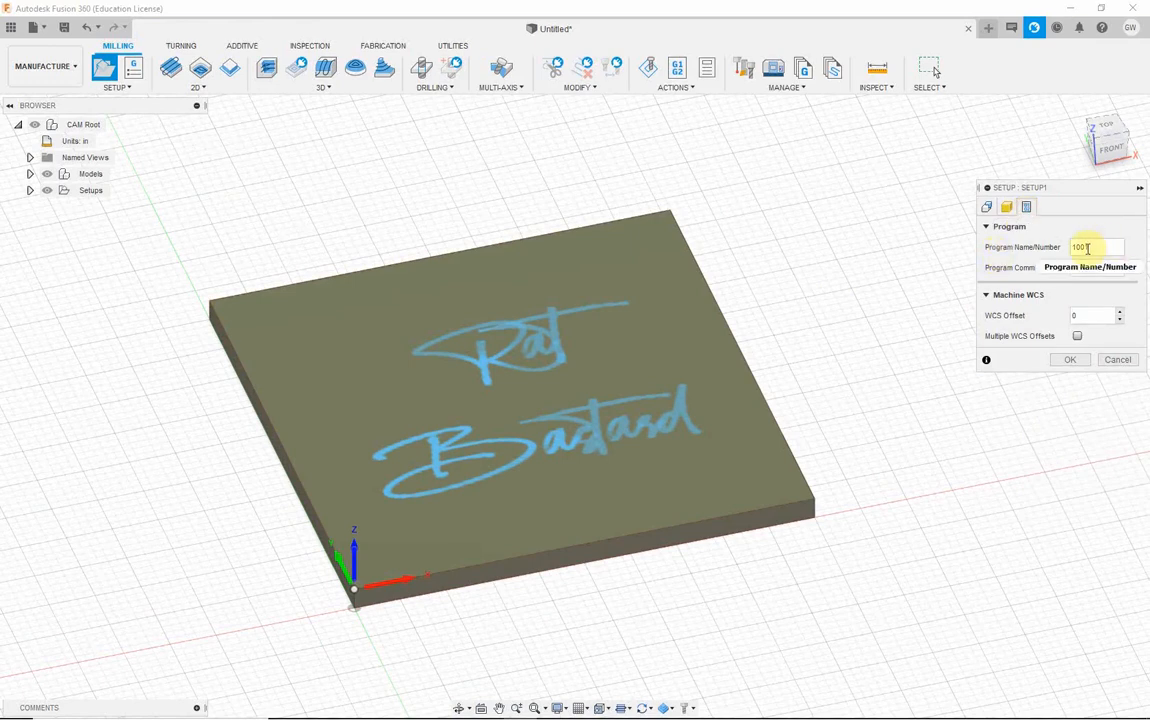
pyautogui.doubleClick(1088, 248)
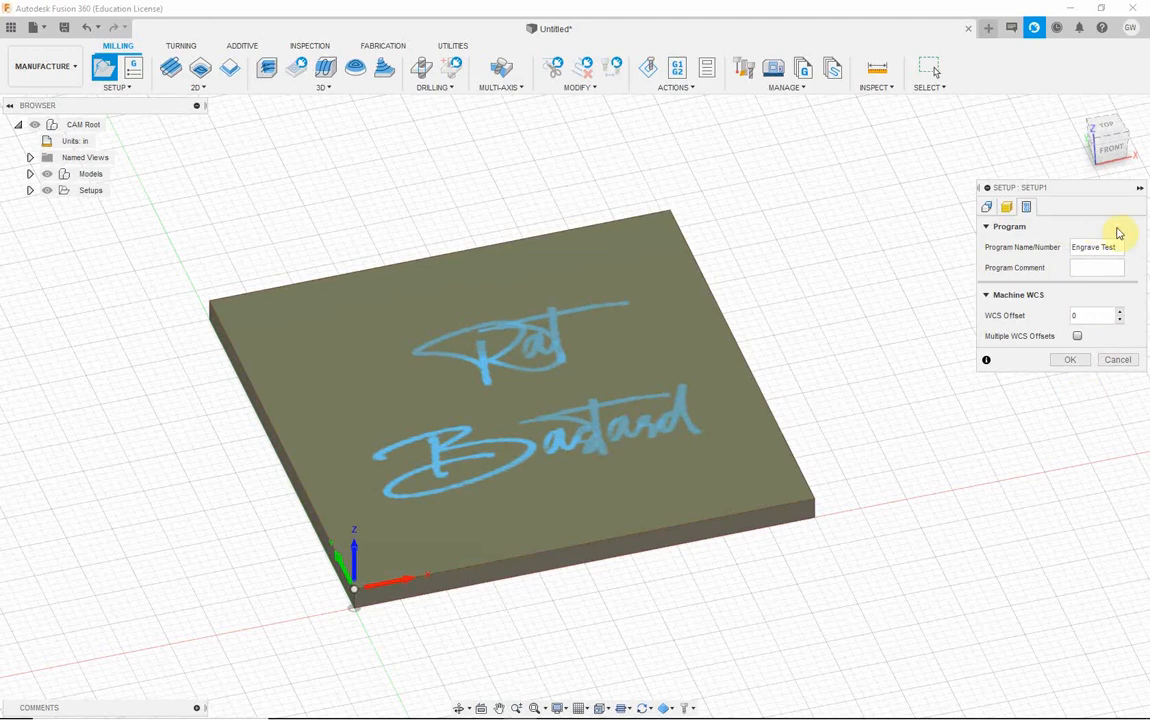
pyautogui.click(1083, 363)
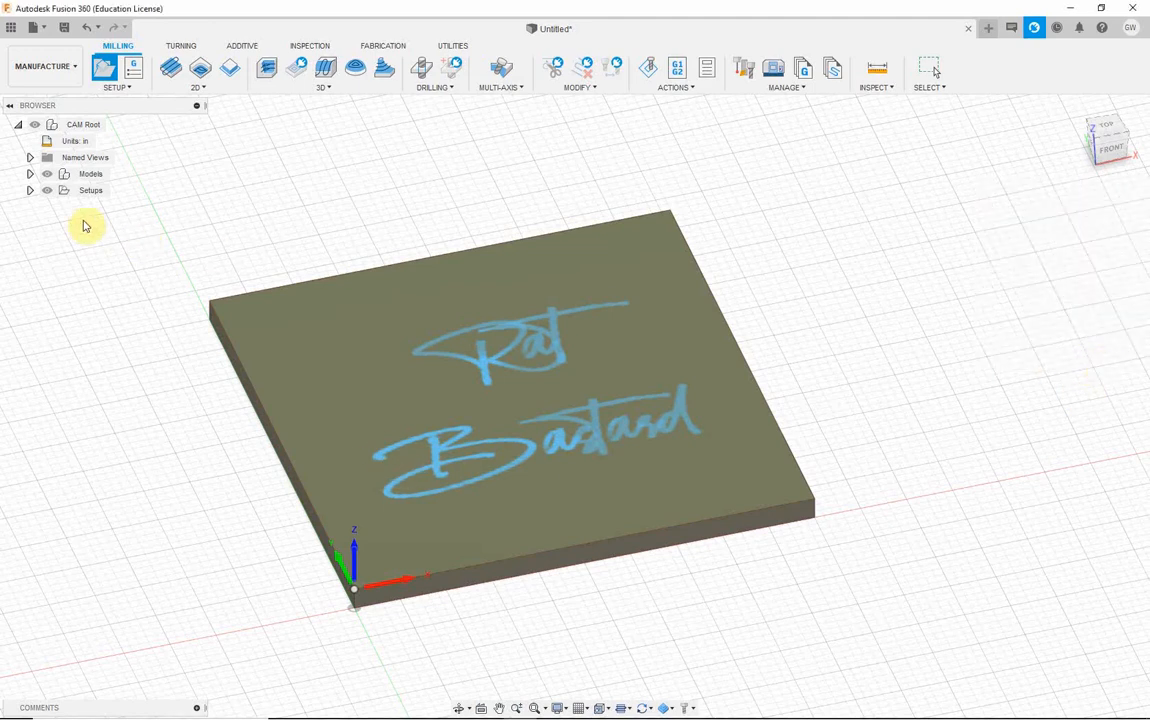
# - Create a 2D Engrave operation using the 1/8" V Bit 30 degree tool from the local Library with Preset 1
pyautogui.click(199, 88)
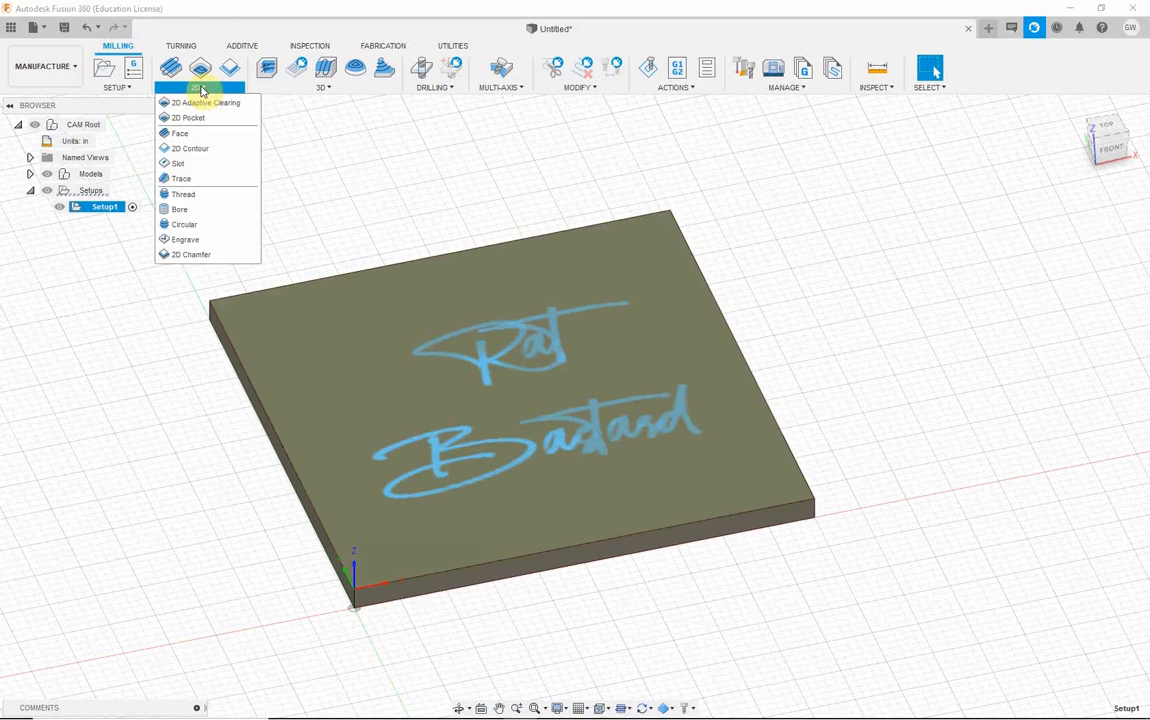
pyautogui.click(190, 240)
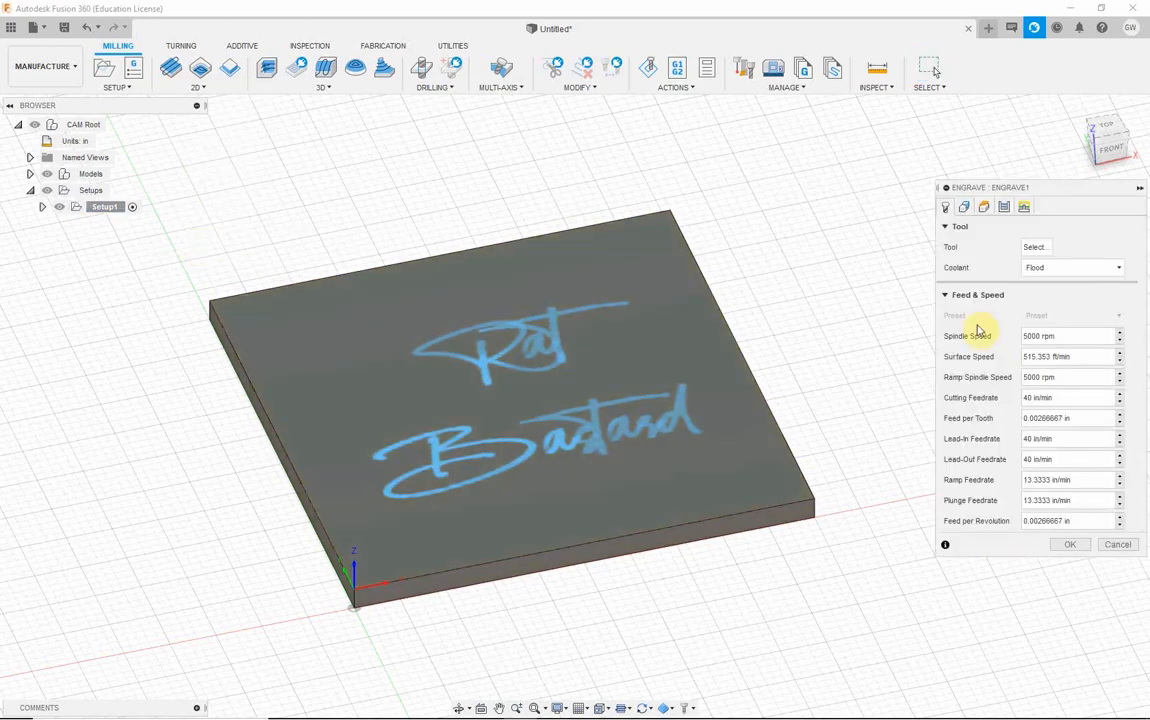
pyautogui.click(1044, 253)
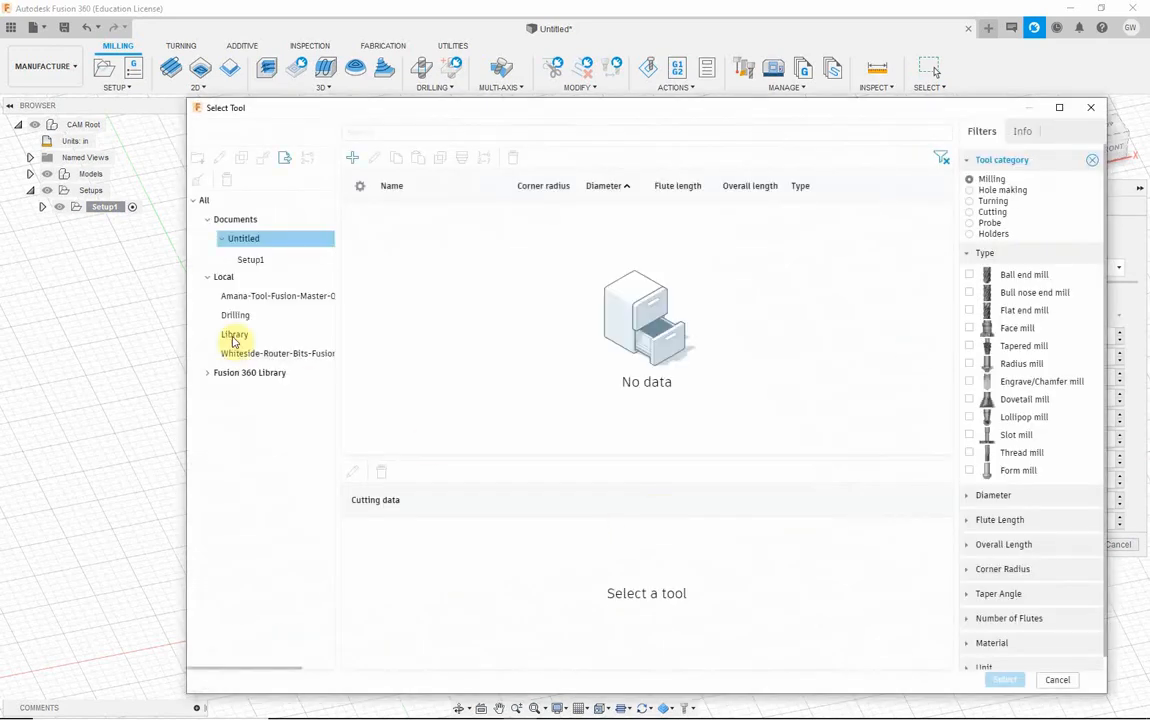
pyautogui.click(233, 337)
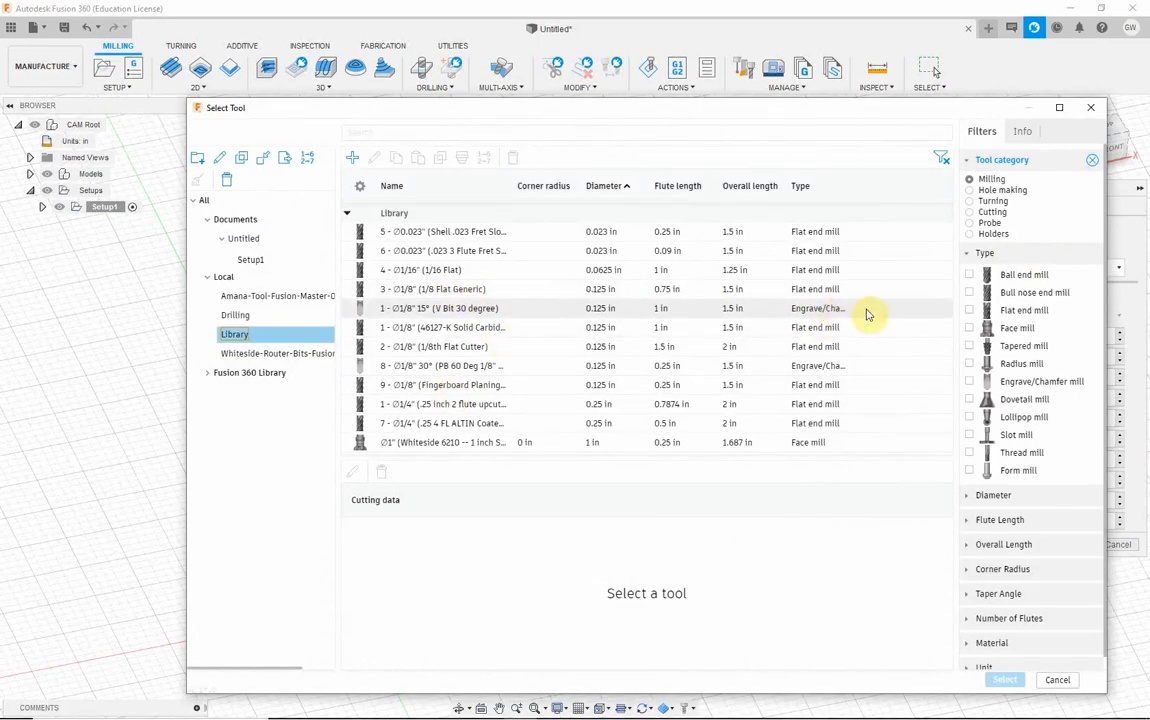
pyautogui.click(466, 312)
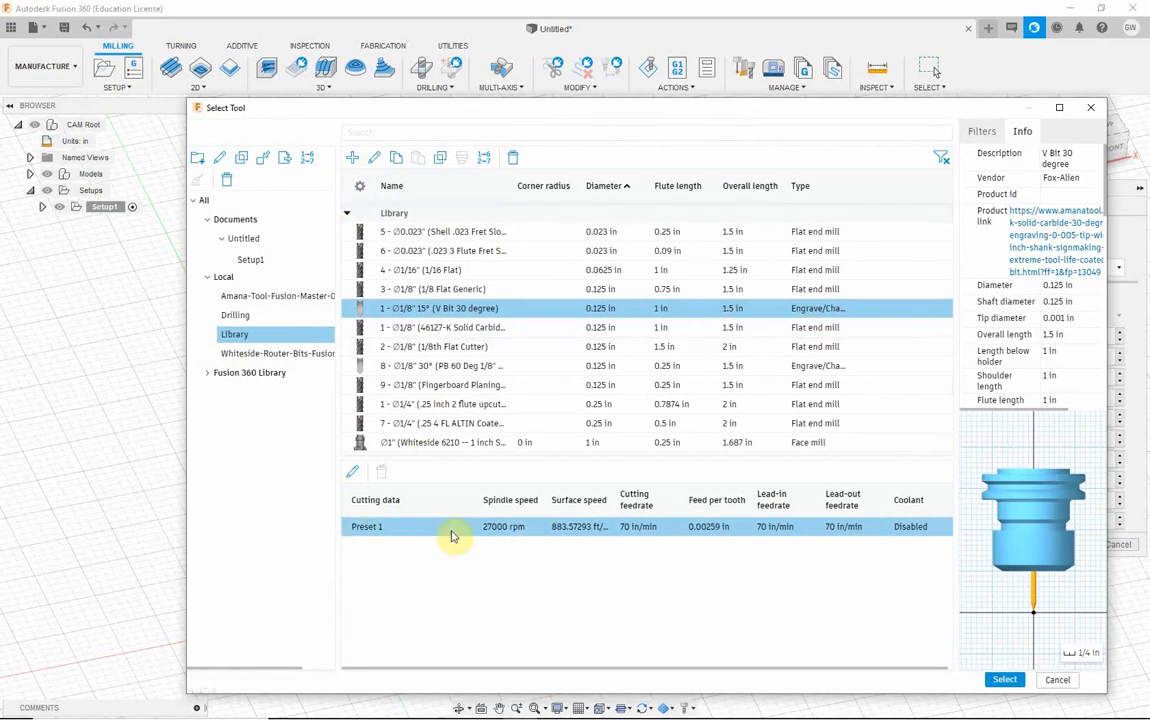
pyautogui.click(1003, 680)
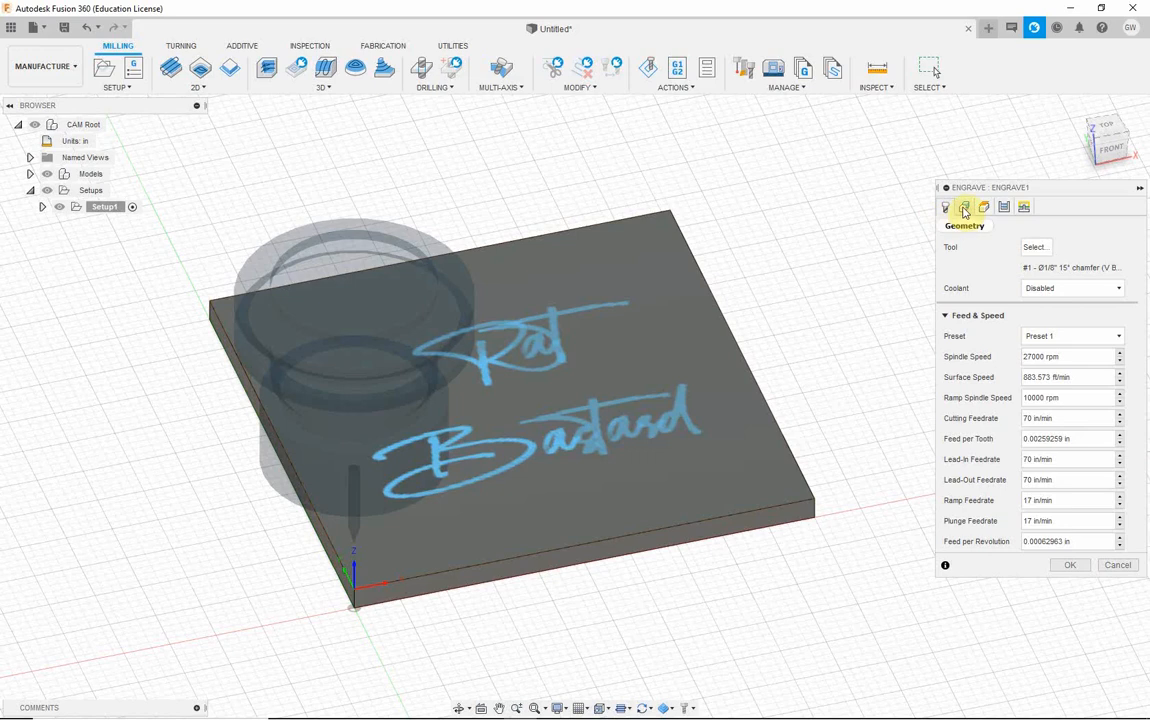
# - Select both lines of script text on the plate as the engraving contours
pyautogui.click(965, 210)
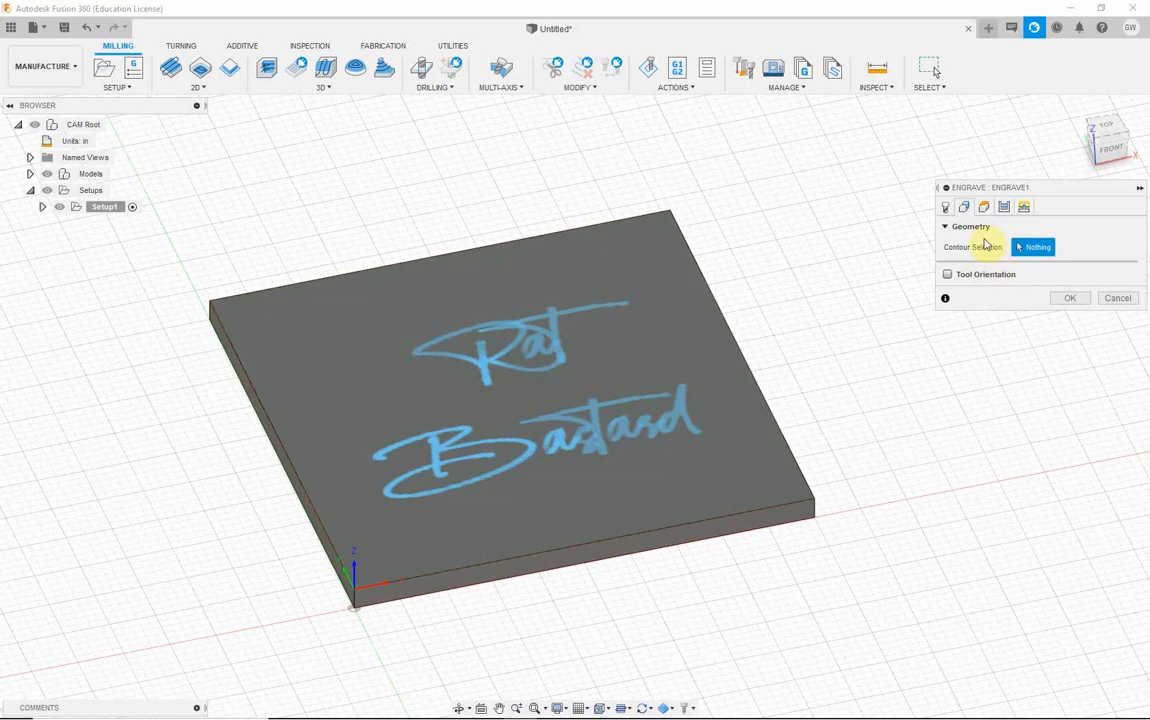
pyautogui.click(558, 352)
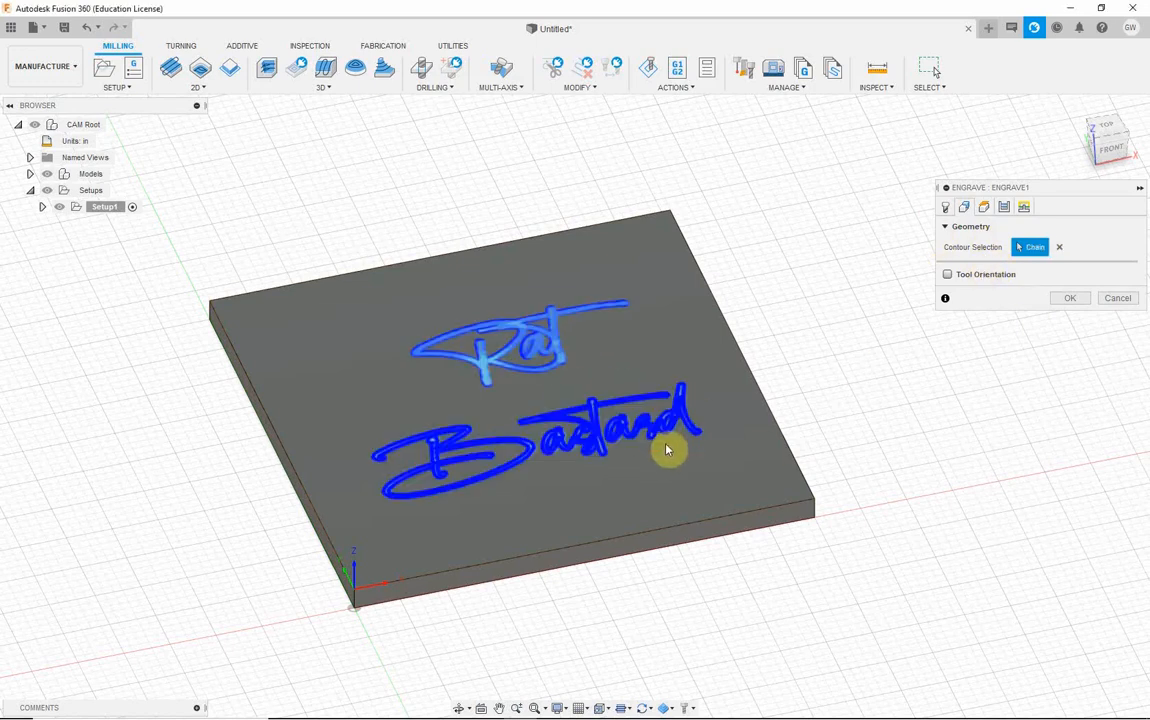
pyautogui.click(563, 361)
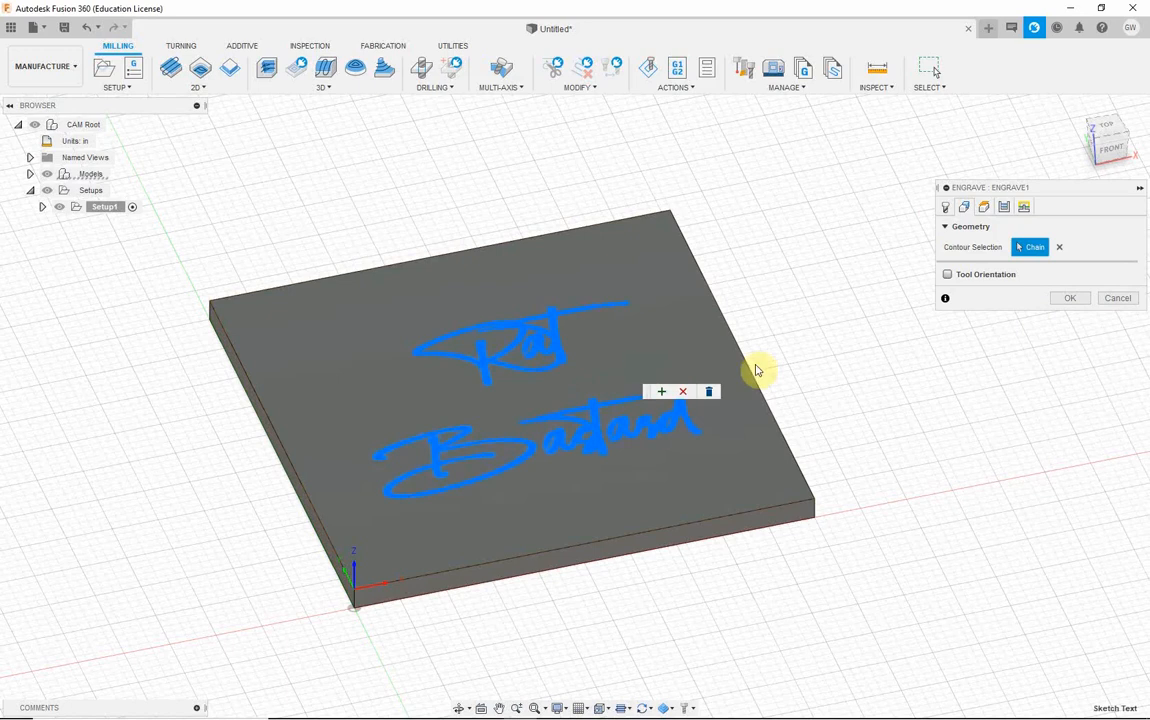
pyautogui.click(661, 392)
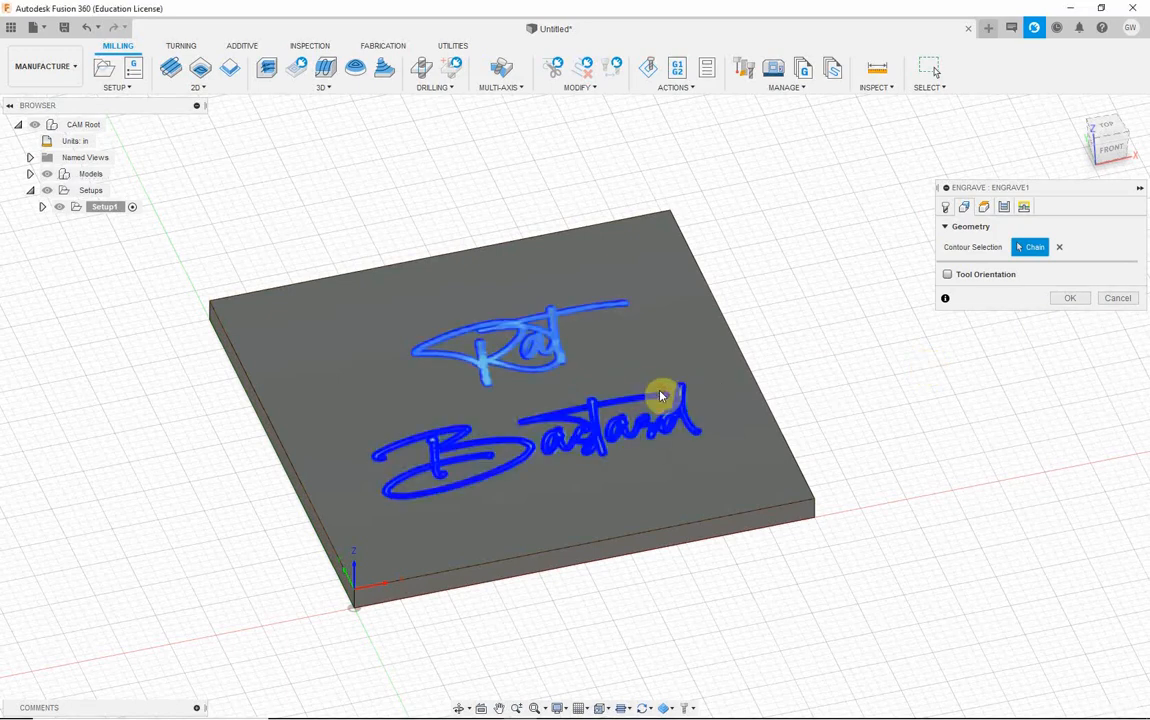
# - Set the engraving's top height to start from Stock top and its bottom height offset to -.0625 in from the top height
pyautogui.click(984, 208)
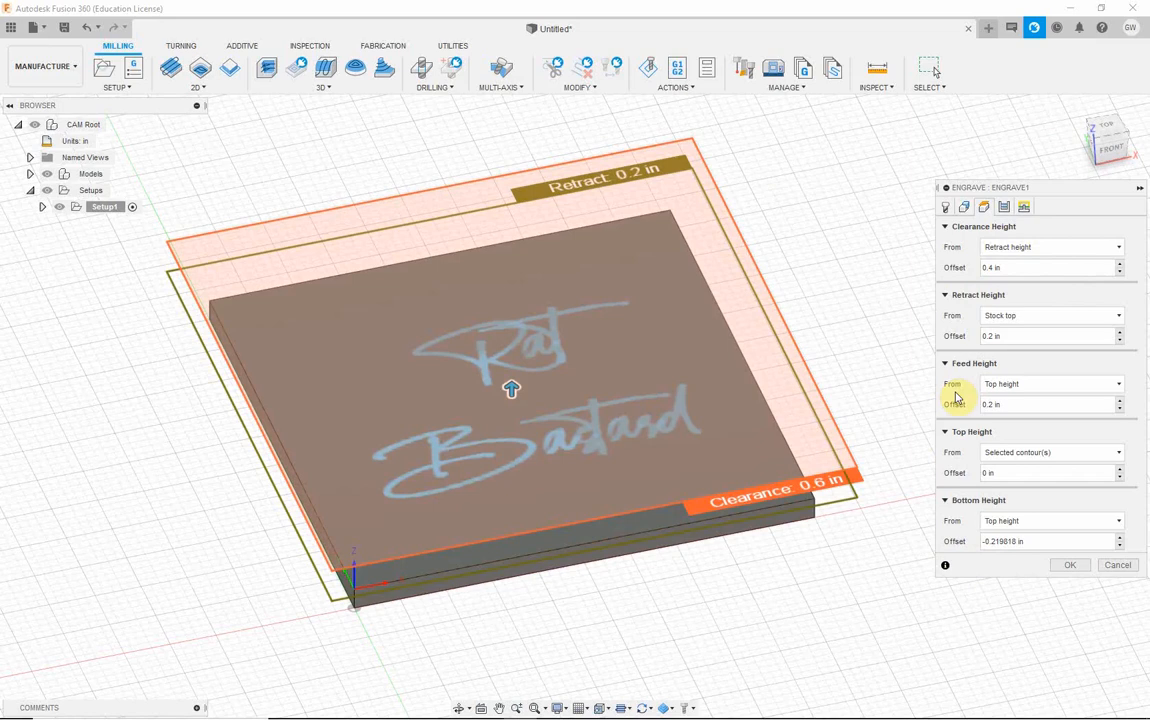
pyautogui.moveTo(1035, 387)
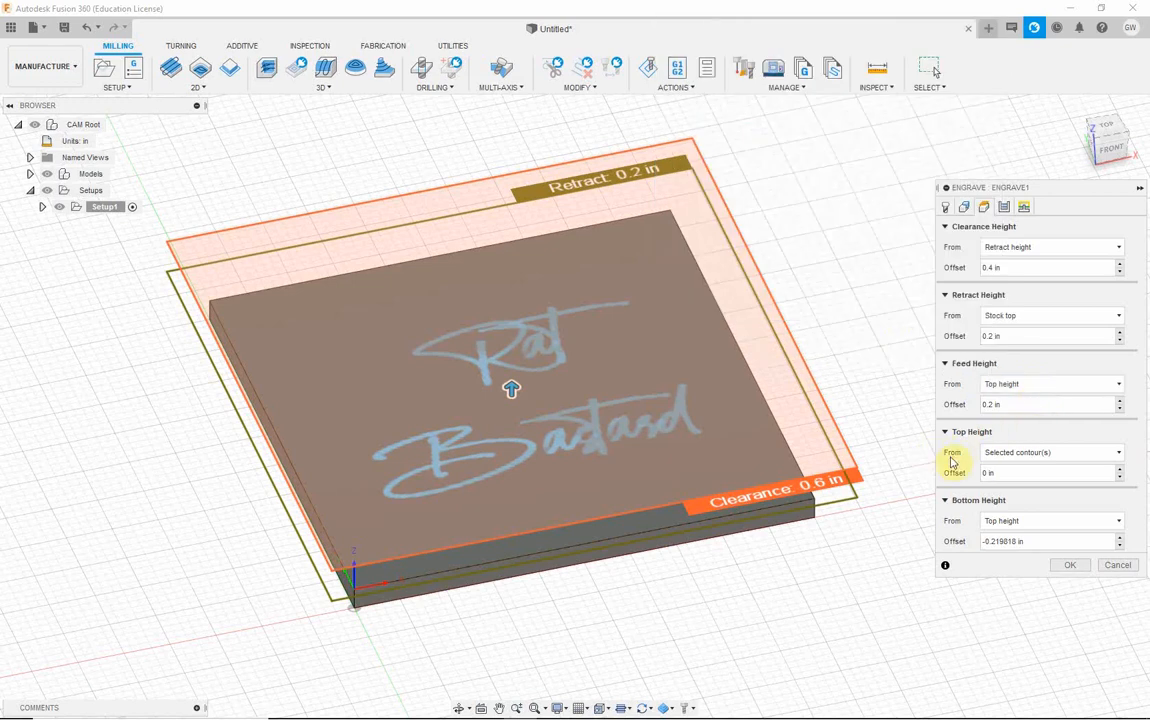
pyautogui.moveTo(1061, 455)
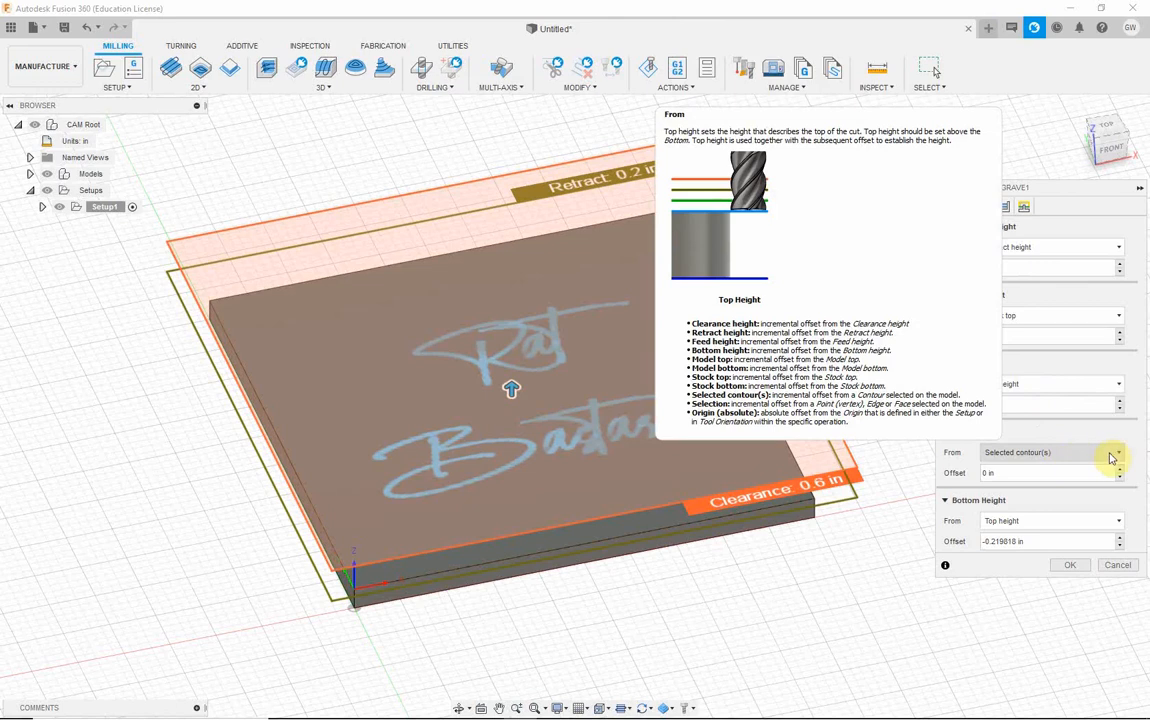
pyautogui.click(1120, 455)
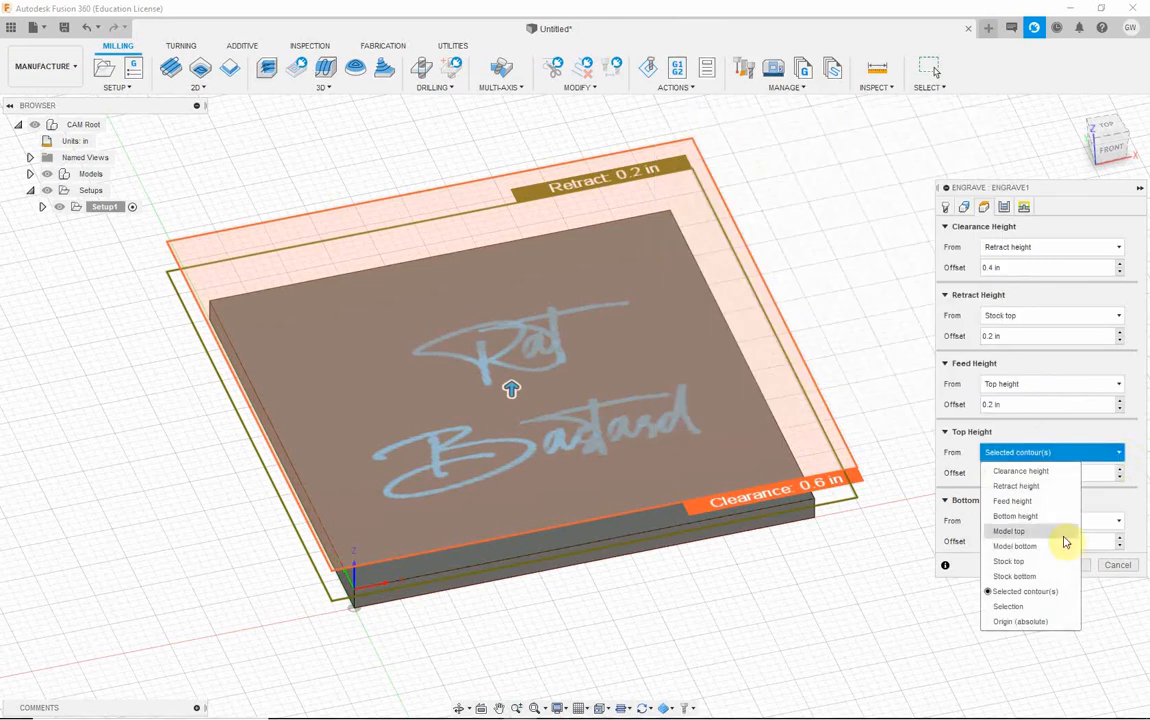
pyautogui.click(1010, 562)
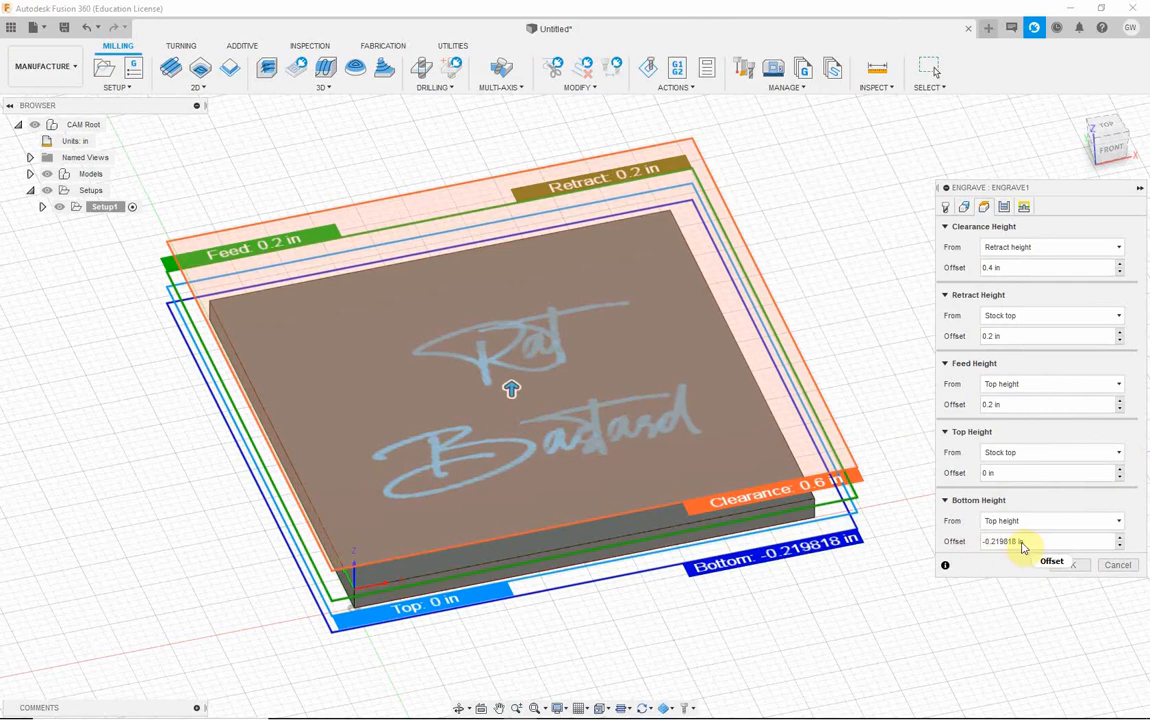
pyautogui.moveTo(1008, 531)
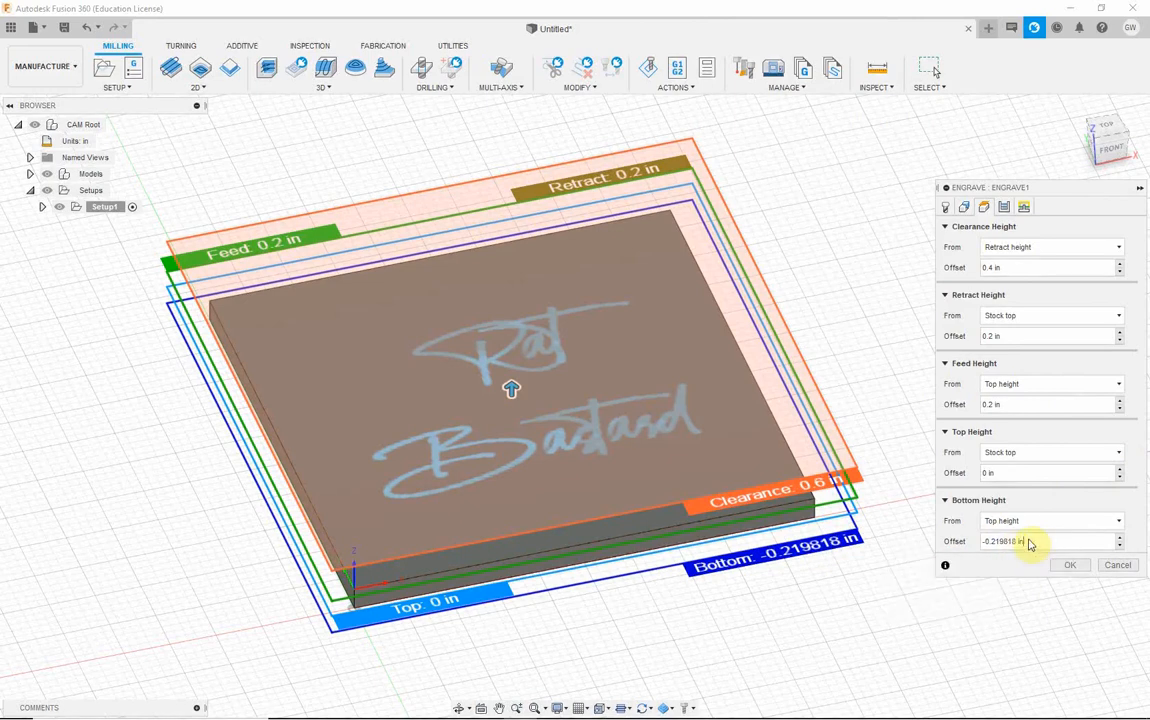
pyautogui.moveTo(955, 542); pyautogui.dragTo(1072, 542)
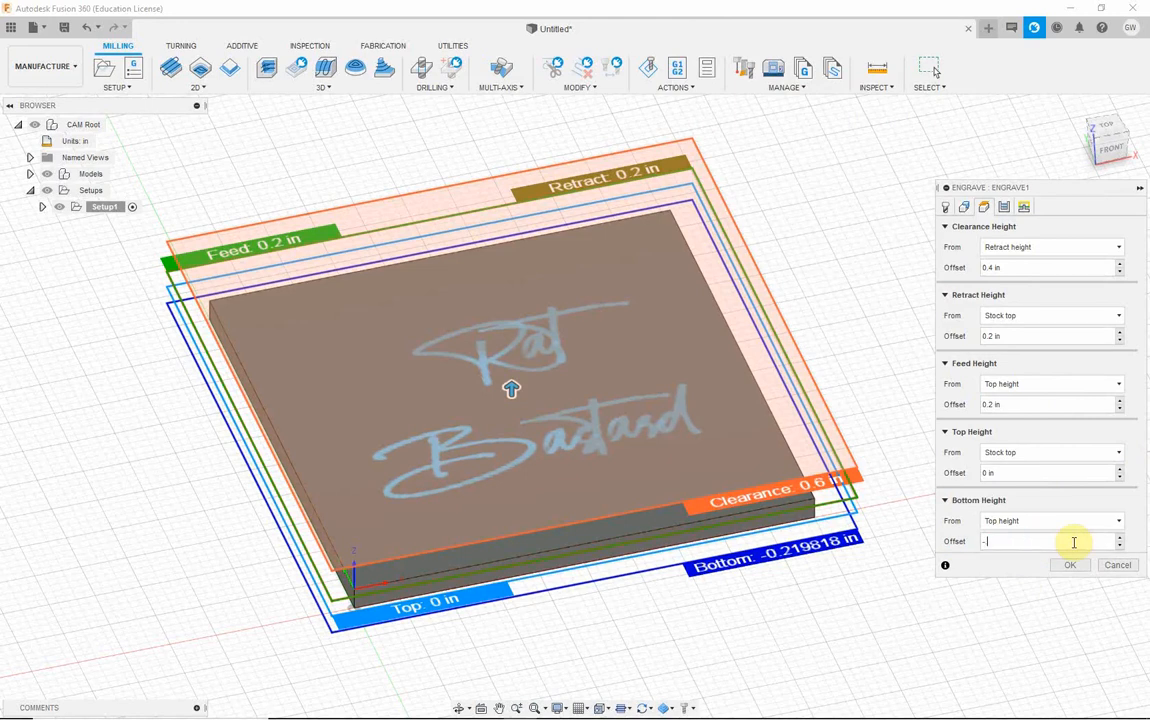
pyautogui.write('-.0625')
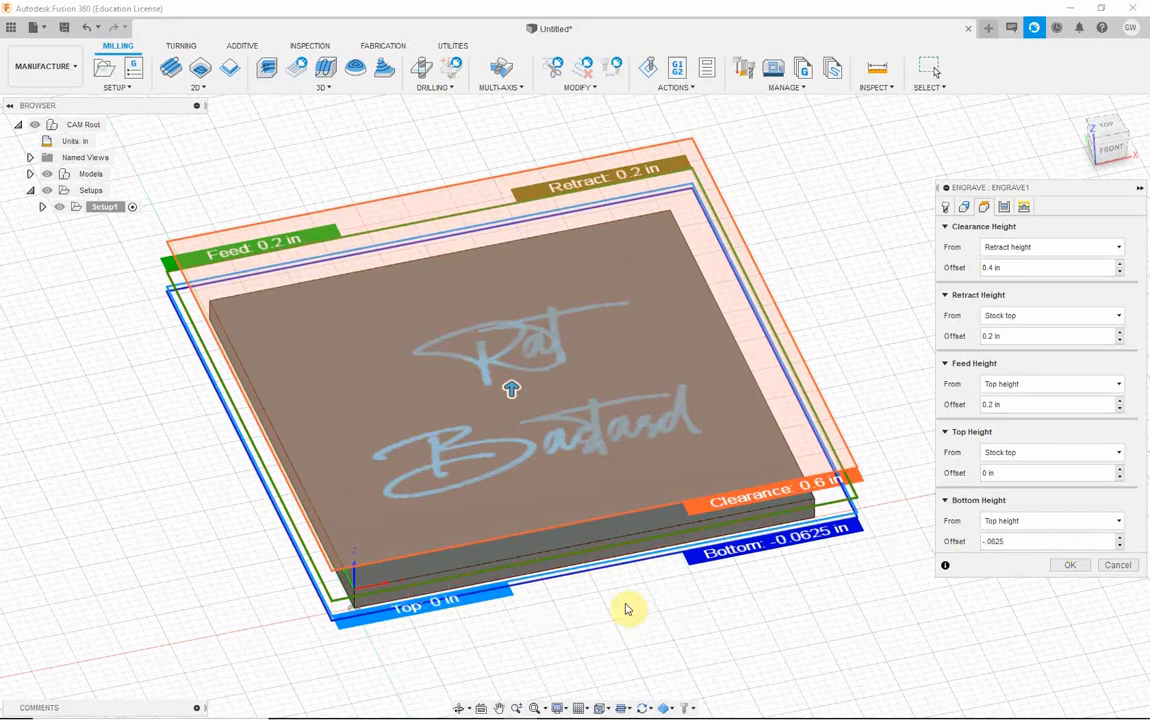
# - Examine the engraving's height planes relative to the plate in front view and return to the home view
pyautogui.moveTo(624, 617)
pyautogui.keyDown('shift'); pyautogui.mouseDown(button='middle')
pyautogui.moveTo(603, 562)
pyautogui.moveTo(590, 604)
pyautogui.moveTo(613, 616)
pyautogui.mouseUp(button='middle'); pyautogui.keyUp('shift')
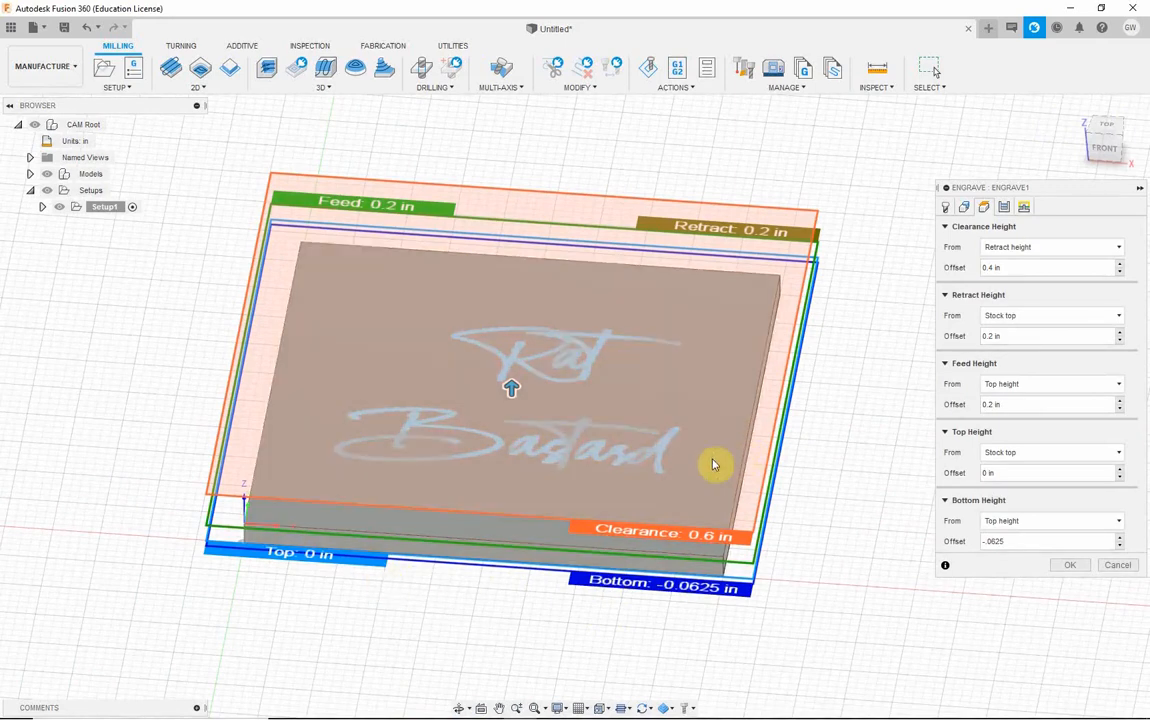
pyautogui.keyDown('shift'); pyautogui.moveTo(821, 542); pyautogui.dragTo(816, 511, button='middle'); pyautogui.keyUp('shift')
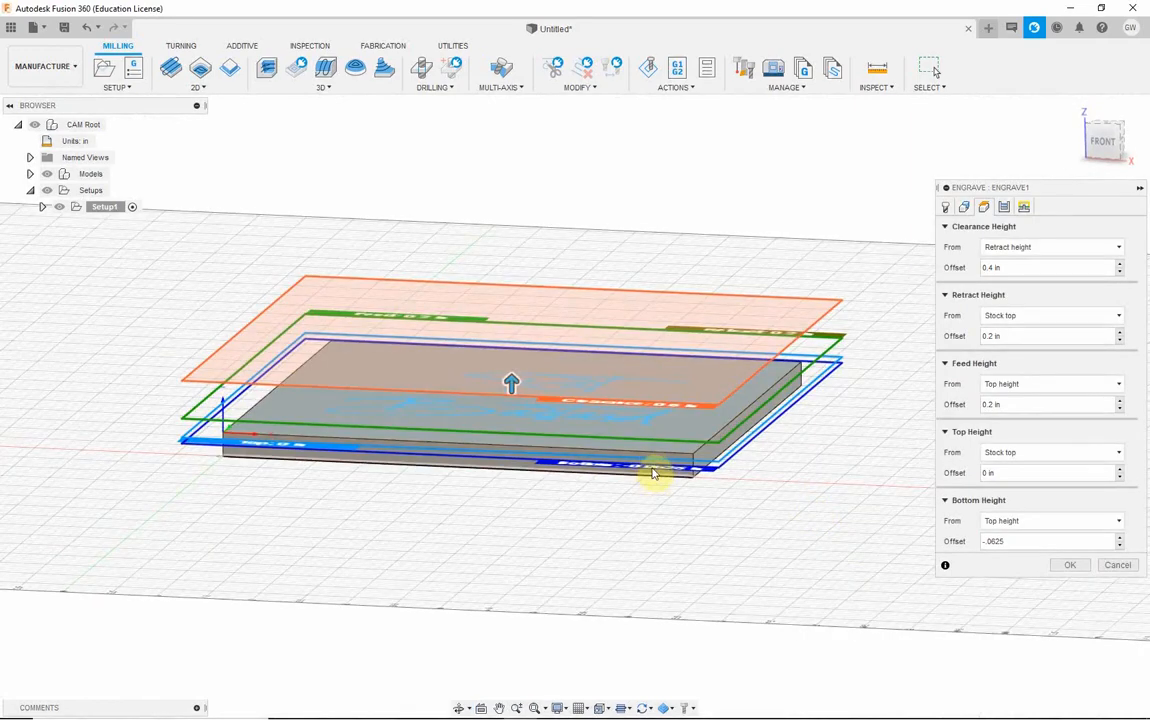
pyautogui.click(1104, 143)
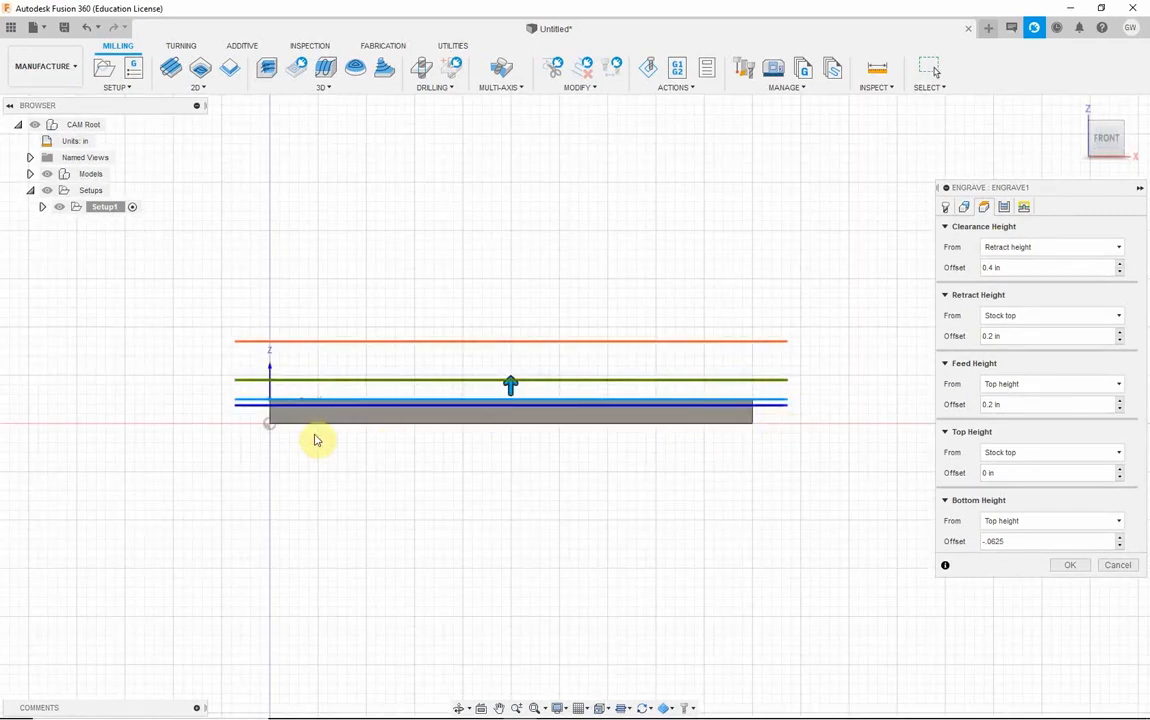
pyautogui.scroll(5, 285, 410)
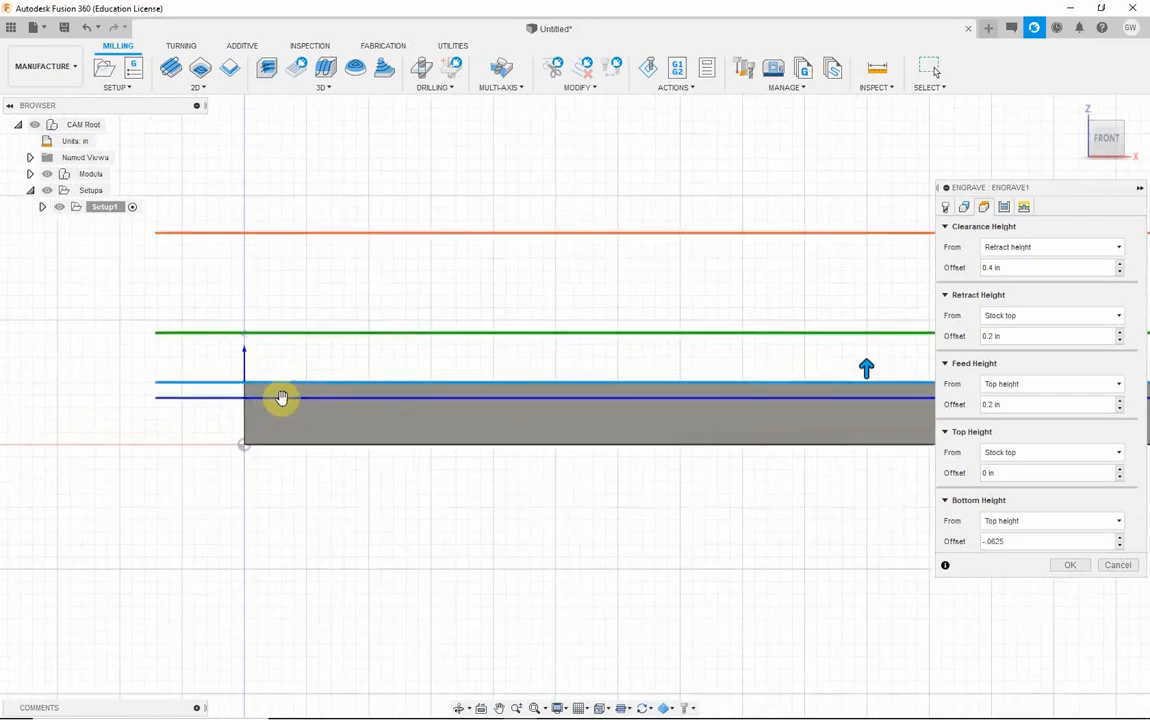
pyautogui.scroll(-3, 530, 404)
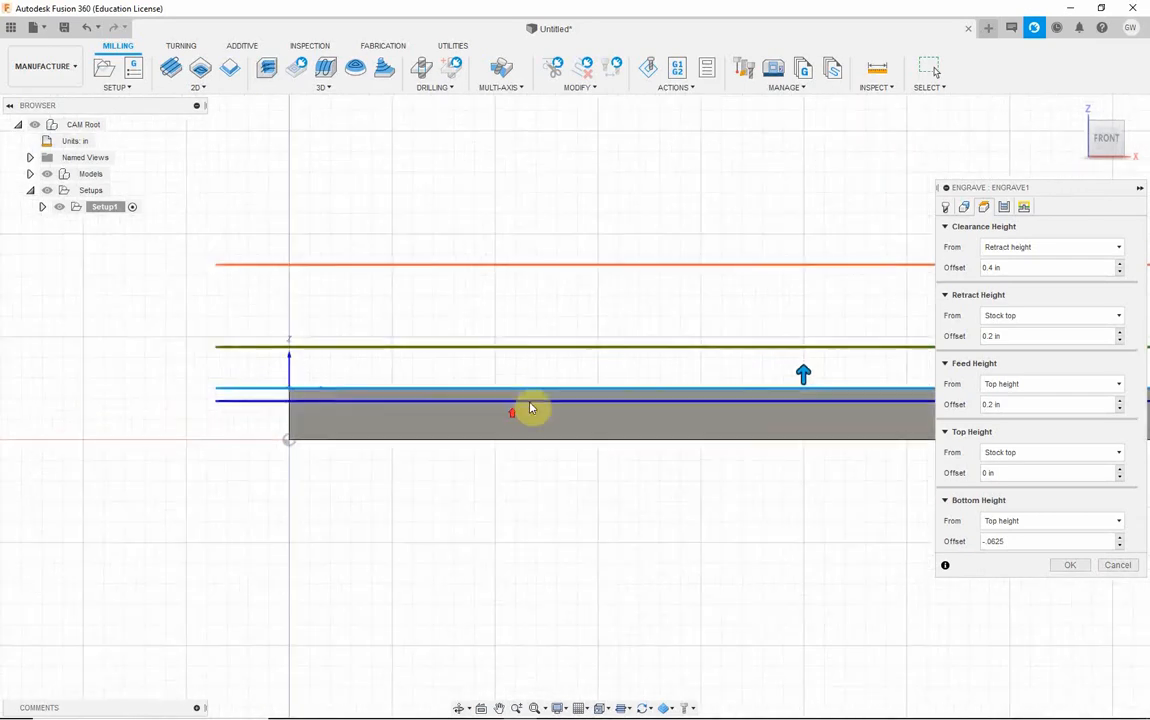
pyautogui.scroll(-2, 527, 403)
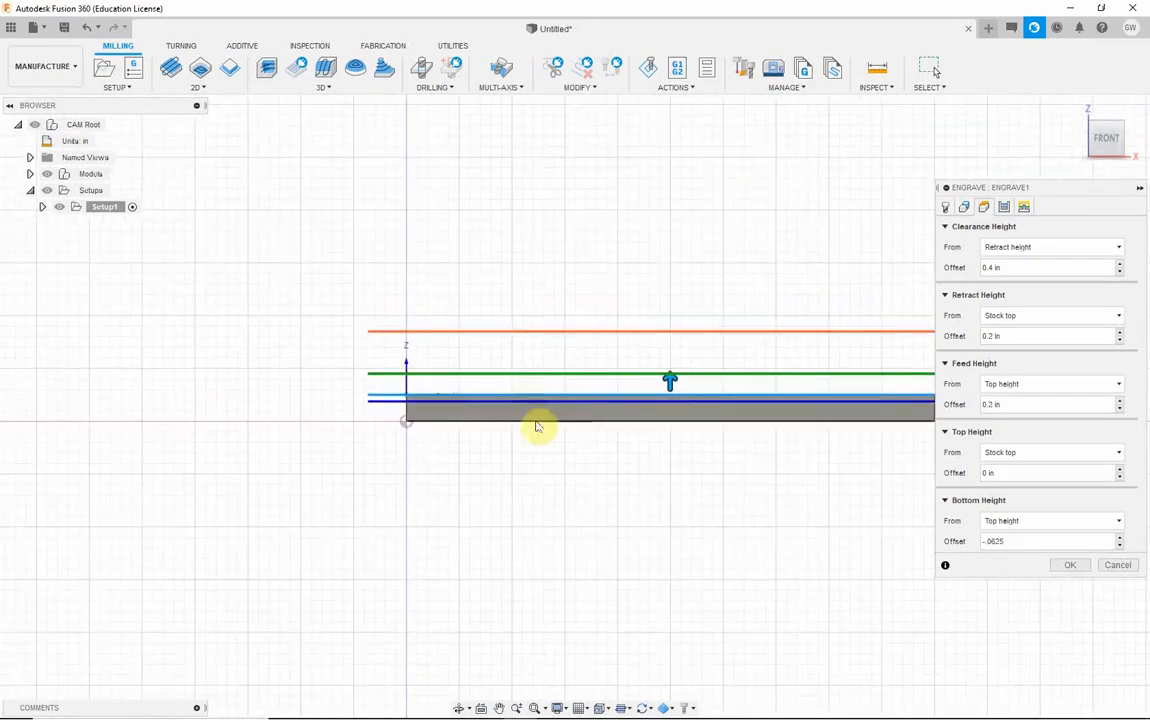
pyautogui.moveTo(568, 442); pyautogui.dragTo(444, 431, button='middle')
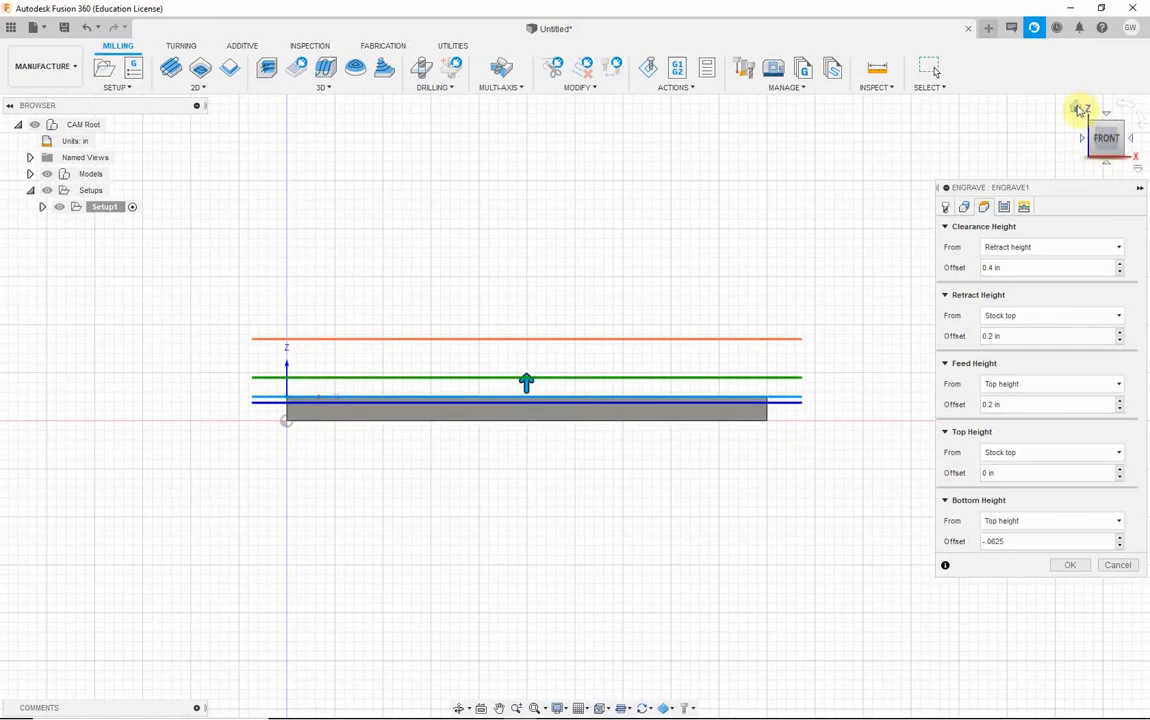
pyautogui.click(1078, 109)
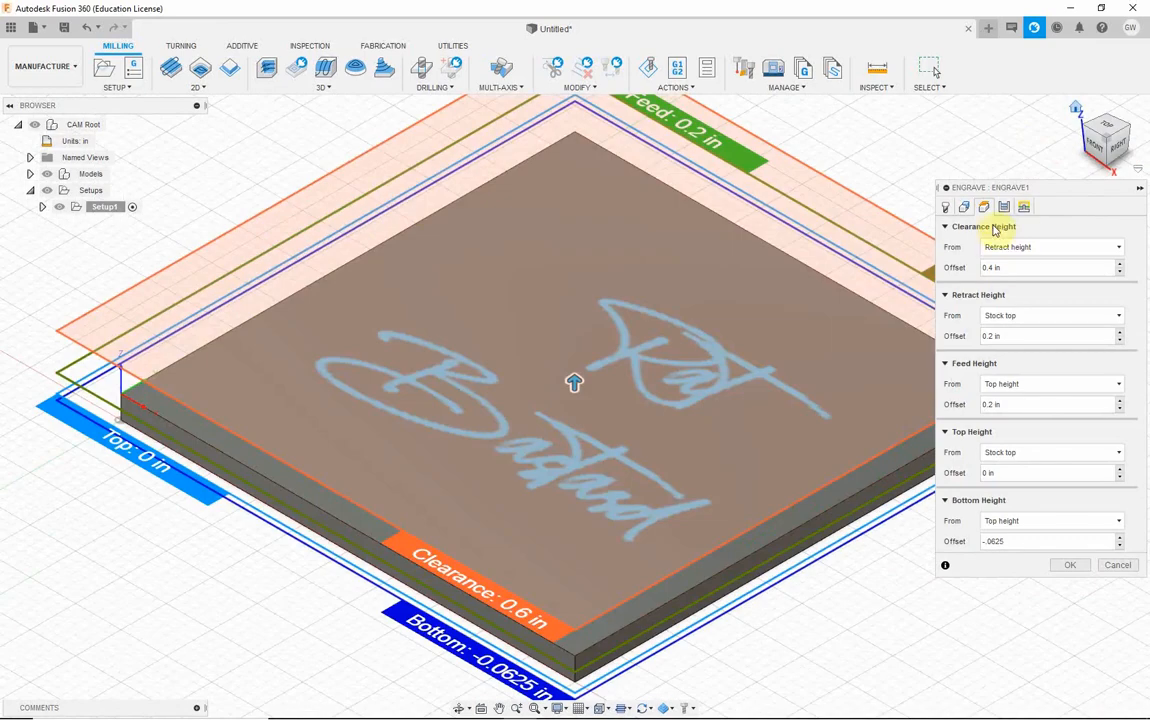
# - Enable Multiple Depths for the engraving passes, review the linking settings, and generate the toolpath
pyautogui.click(1007, 207)
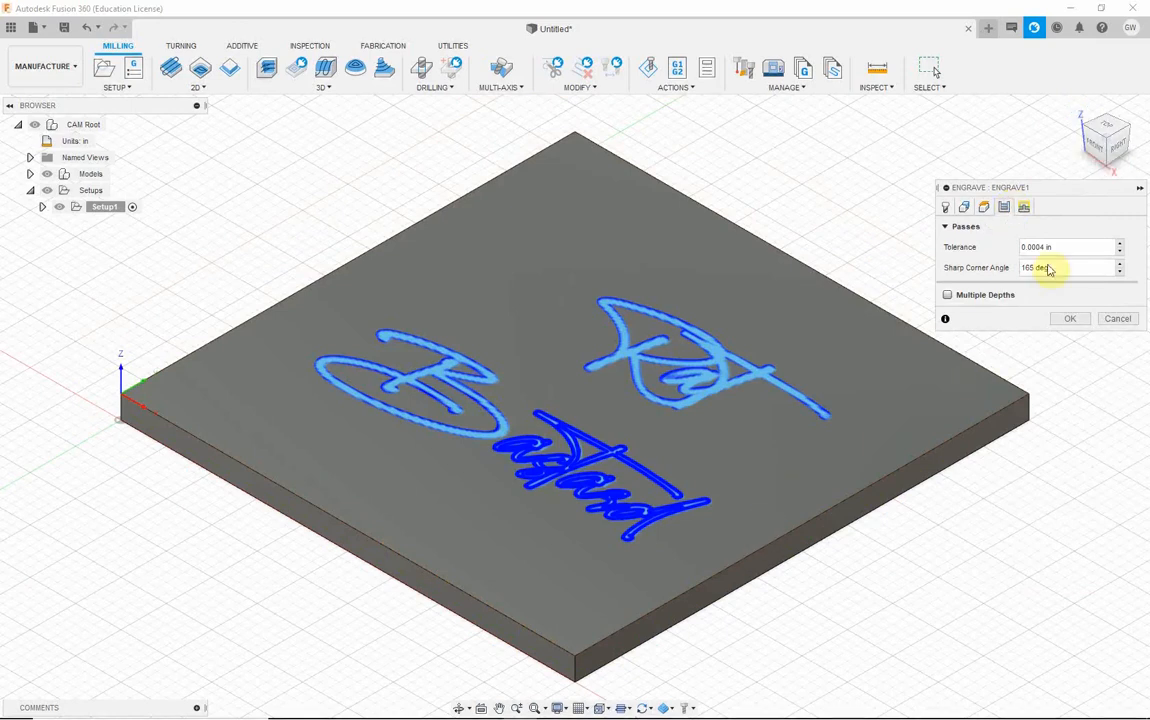
pyautogui.click(948, 295)
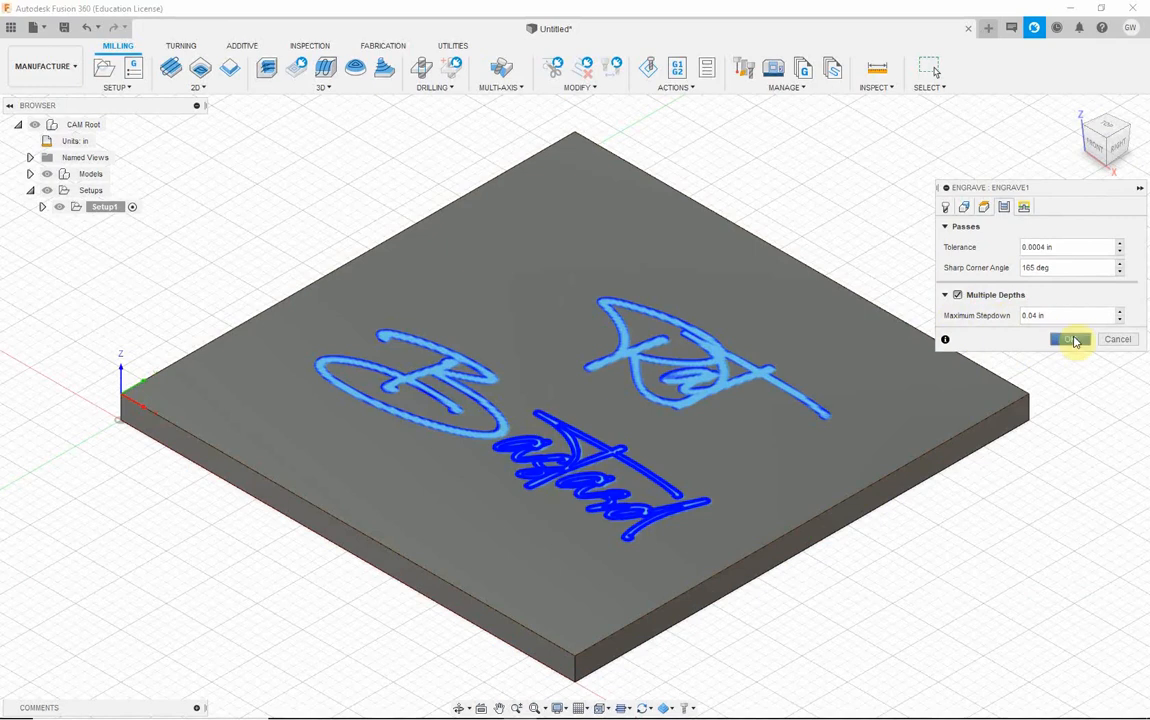
pyautogui.click(1025, 208)
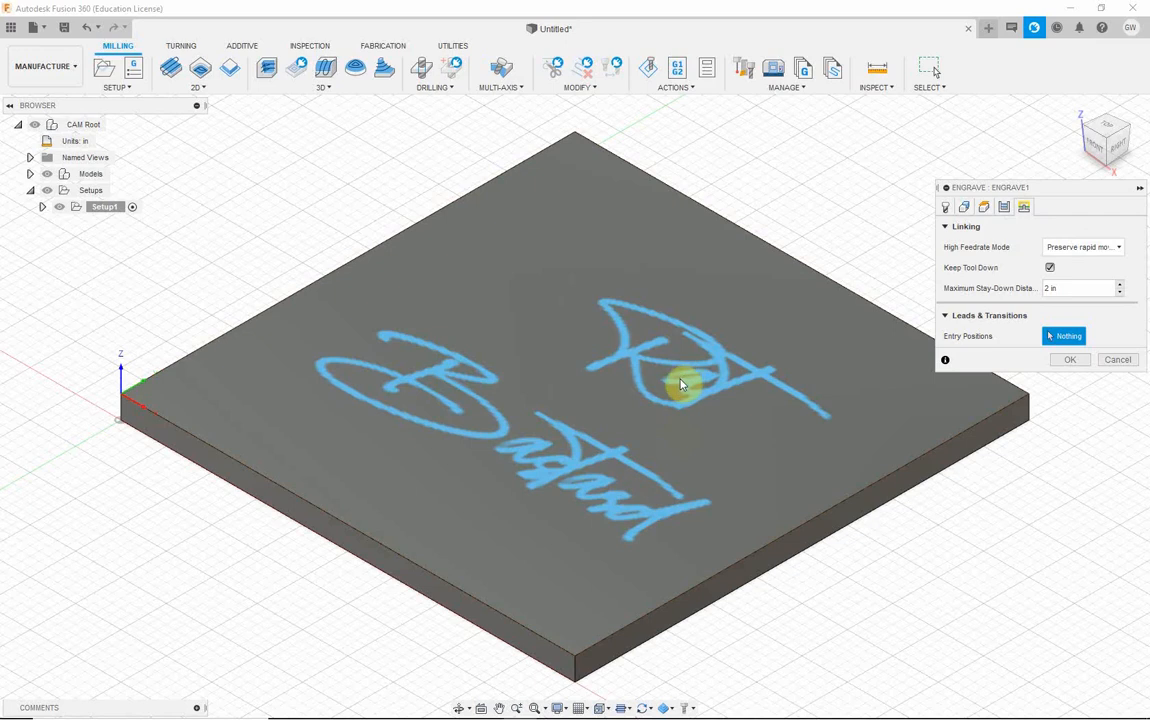
pyautogui.click(1068, 360)
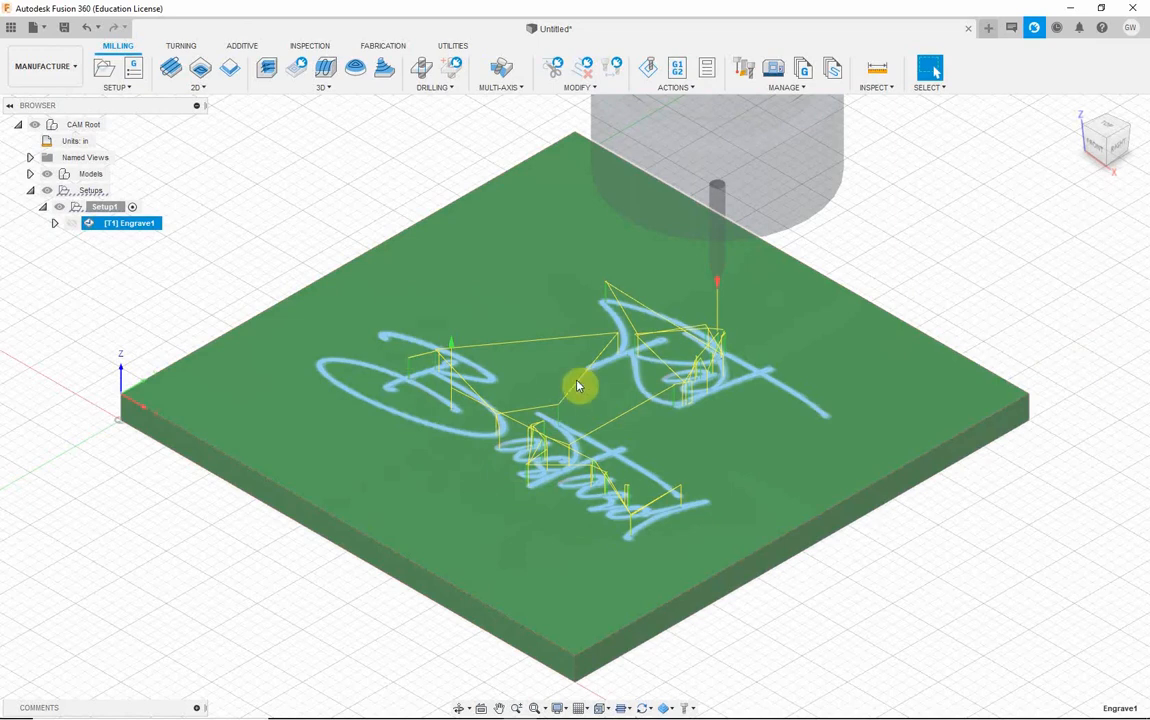
# - Simulate the Engrave1 toolpath with the tool displayed as Flute and start playback
pyautogui.moveTo(578, 385); pyautogui.dragTo(491, 343, button='middle')
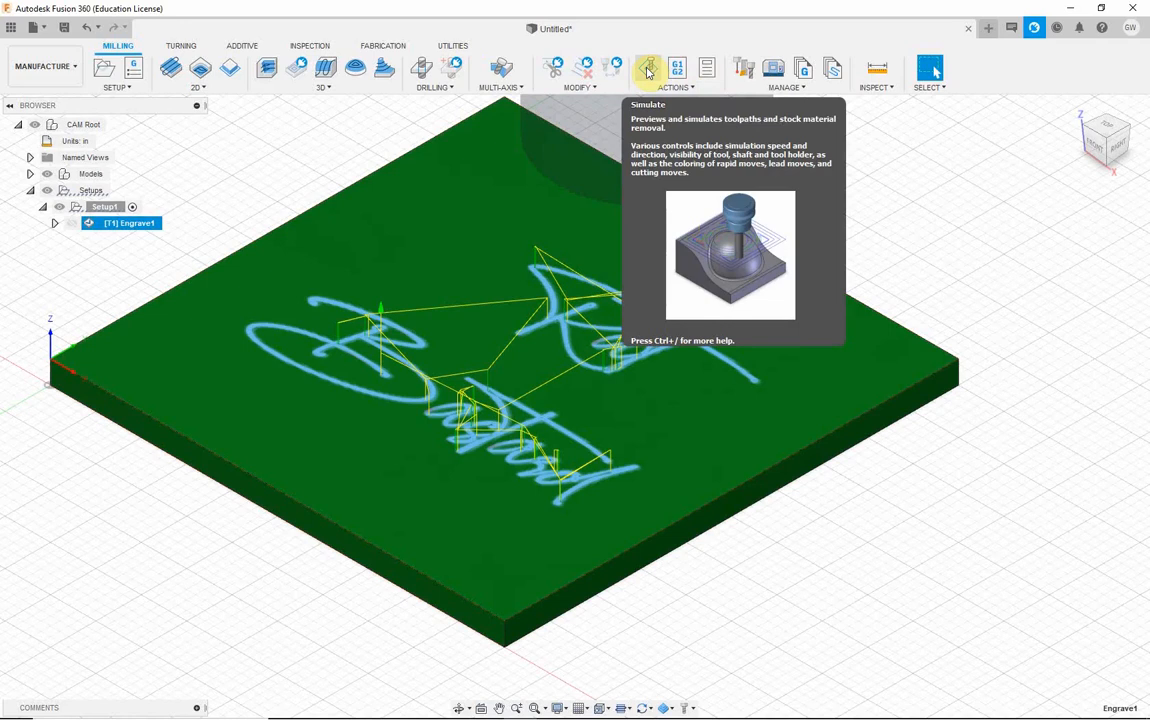
pyautogui.click(647, 70)
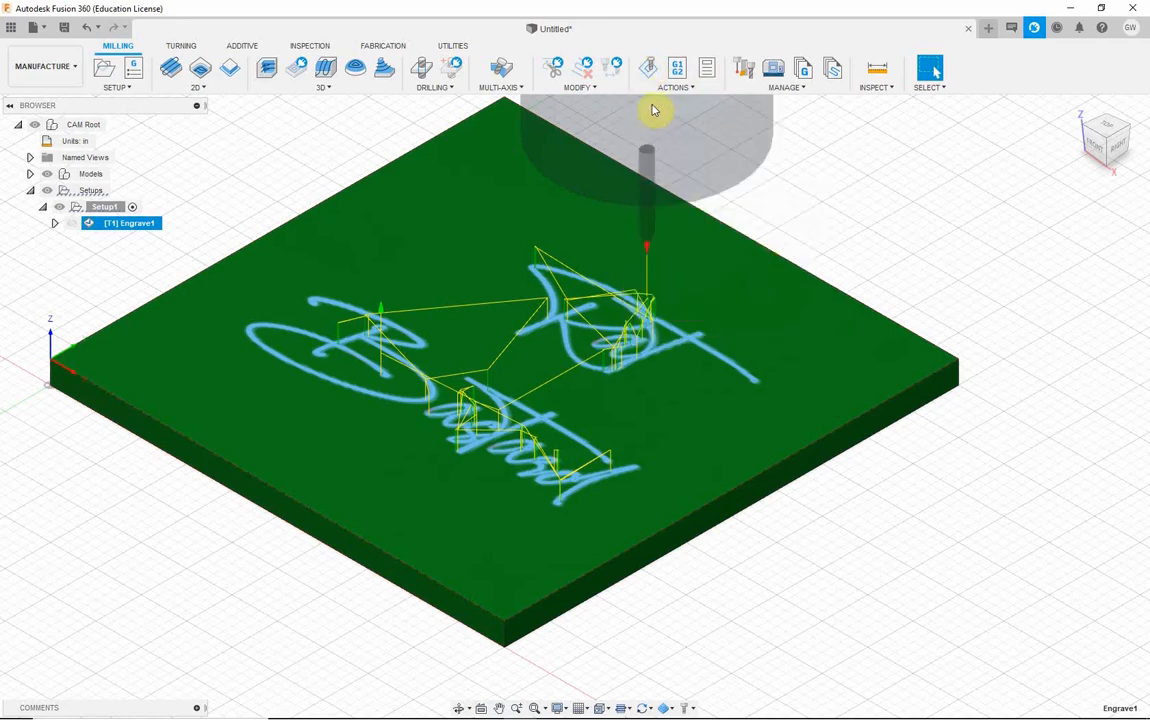
pyautogui.click(650, 70)
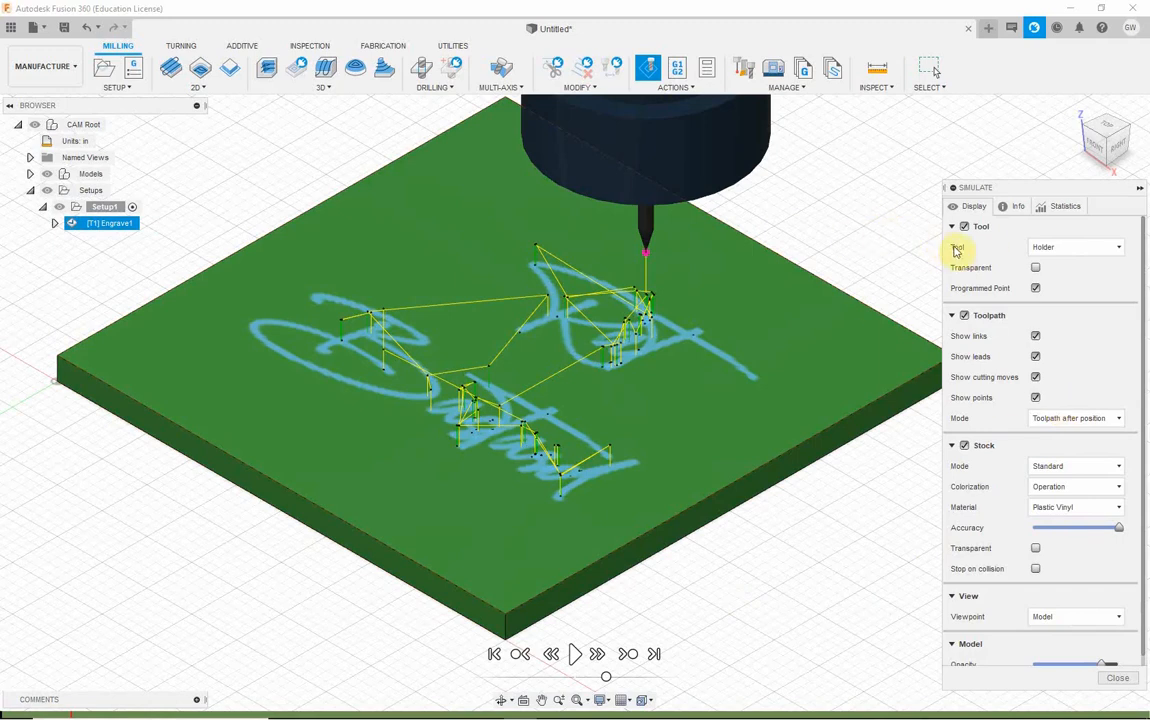
pyautogui.click(1121, 250)
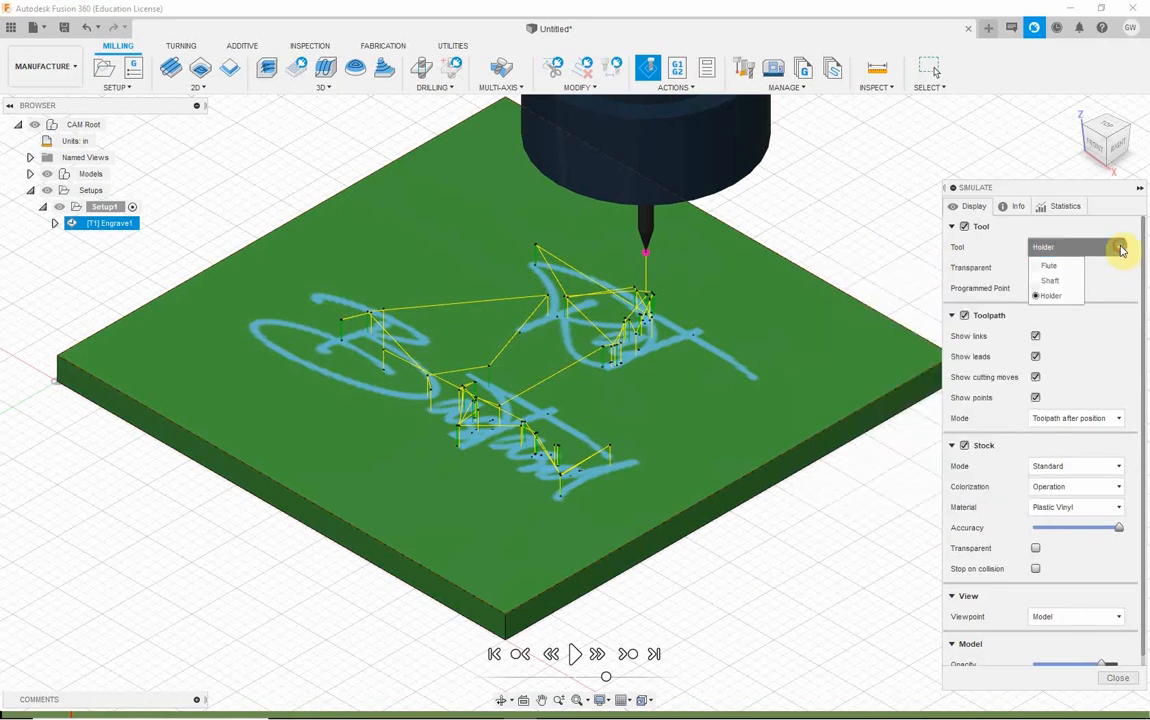
pyautogui.click(1051, 268)
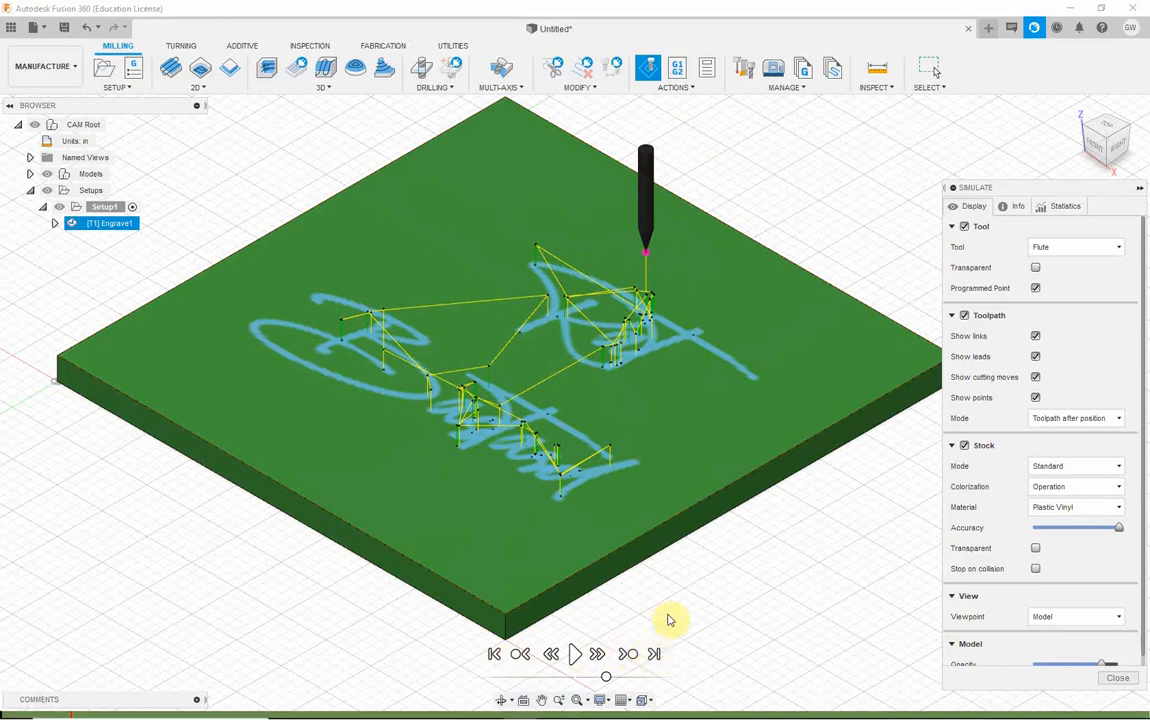
pyautogui.click(575, 654)
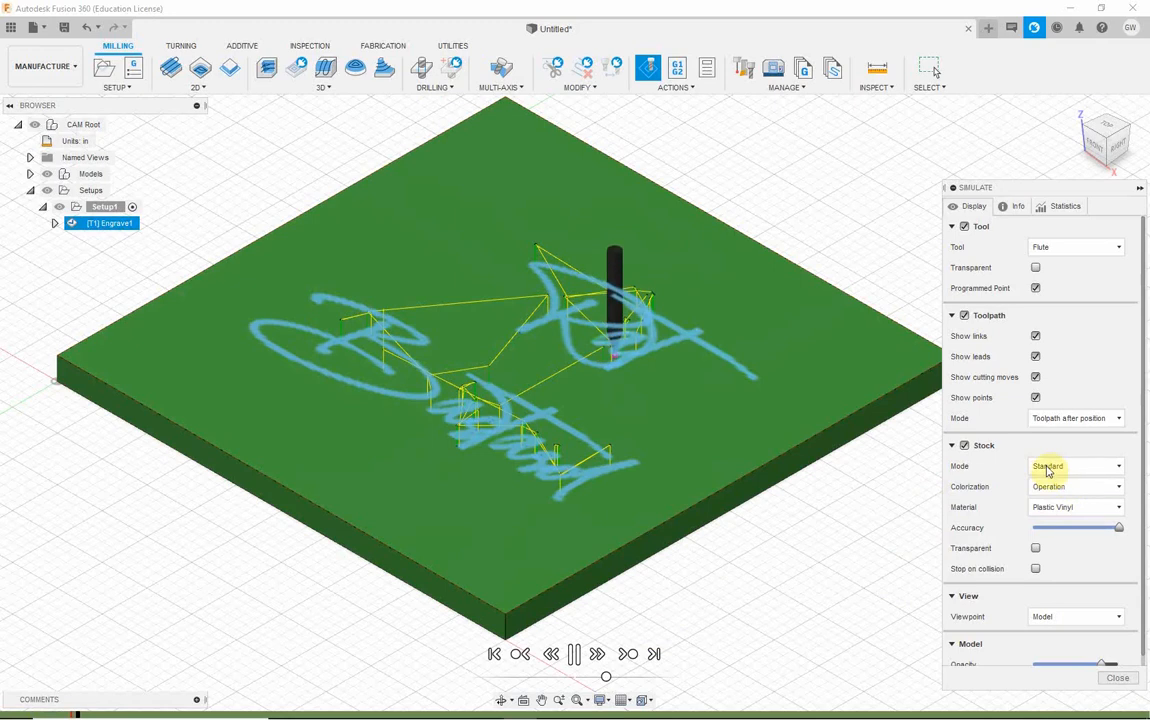
# - Set the simulated stock to Fast (3-axis only) mode with Material colorization
pyautogui.click(1119, 467)
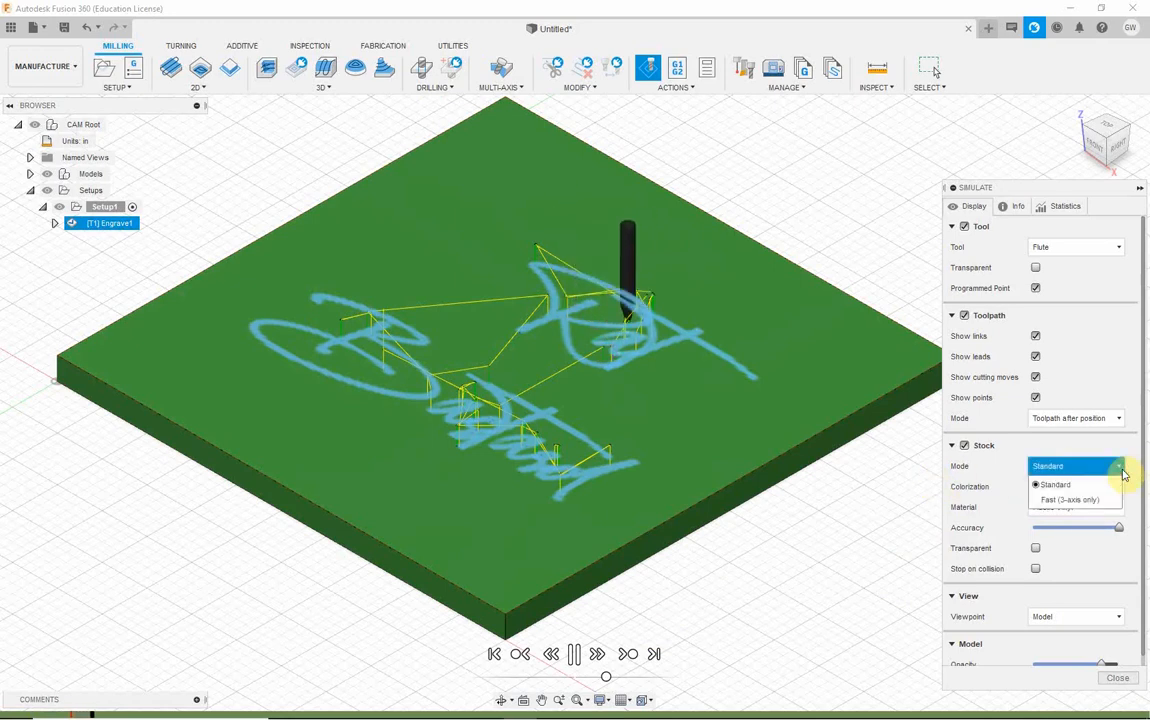
pyautogui.click(1078, 502)
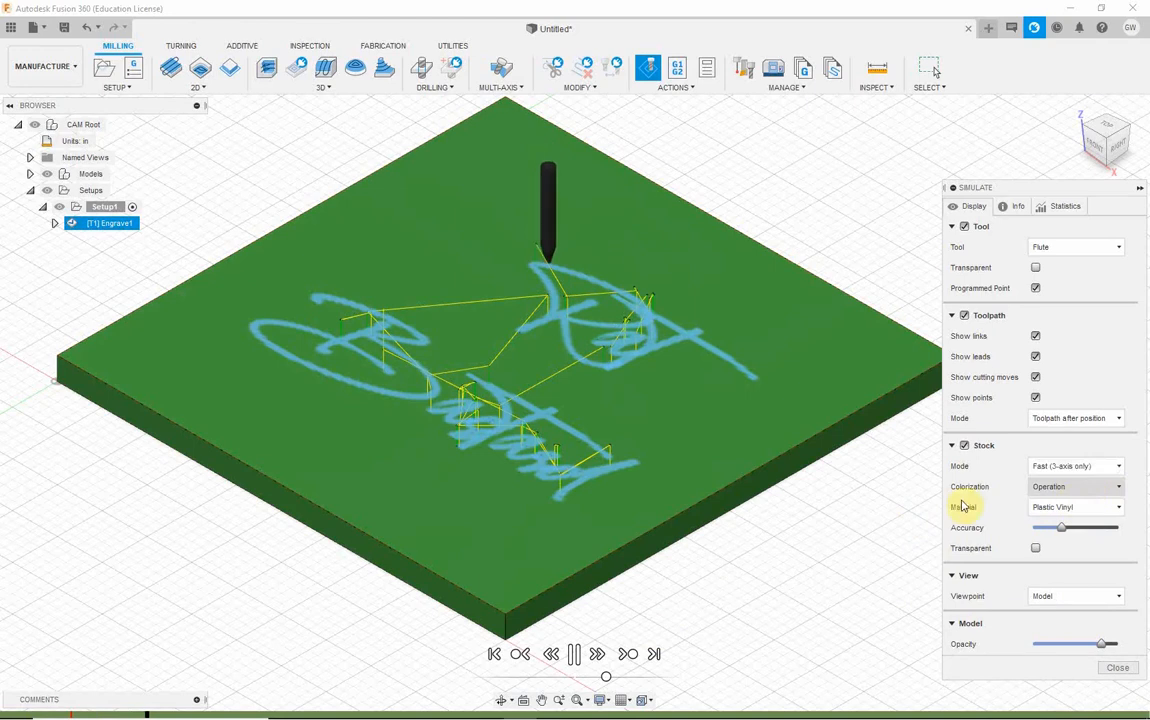
pyautogui.click(1119, 487)
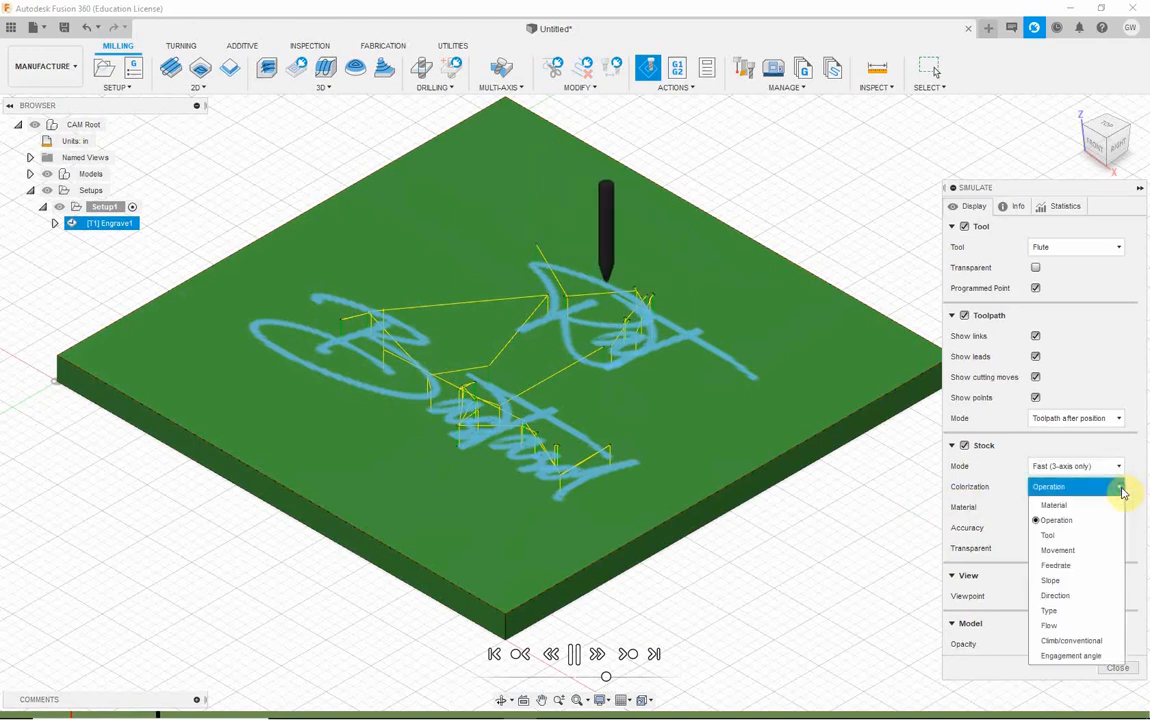
pyautogui.click(1055, 505)
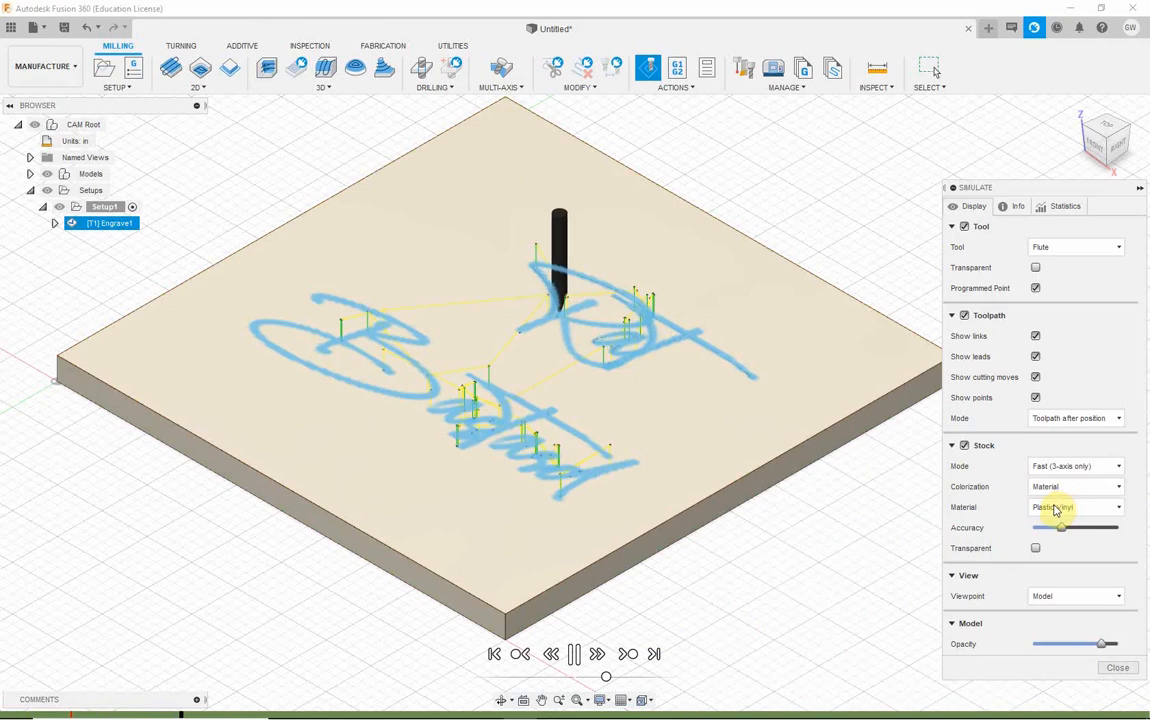
# - Try Tool and Movement colorization on the simulated stock and restore Material colorization
pyautogui.click(1117, 486)
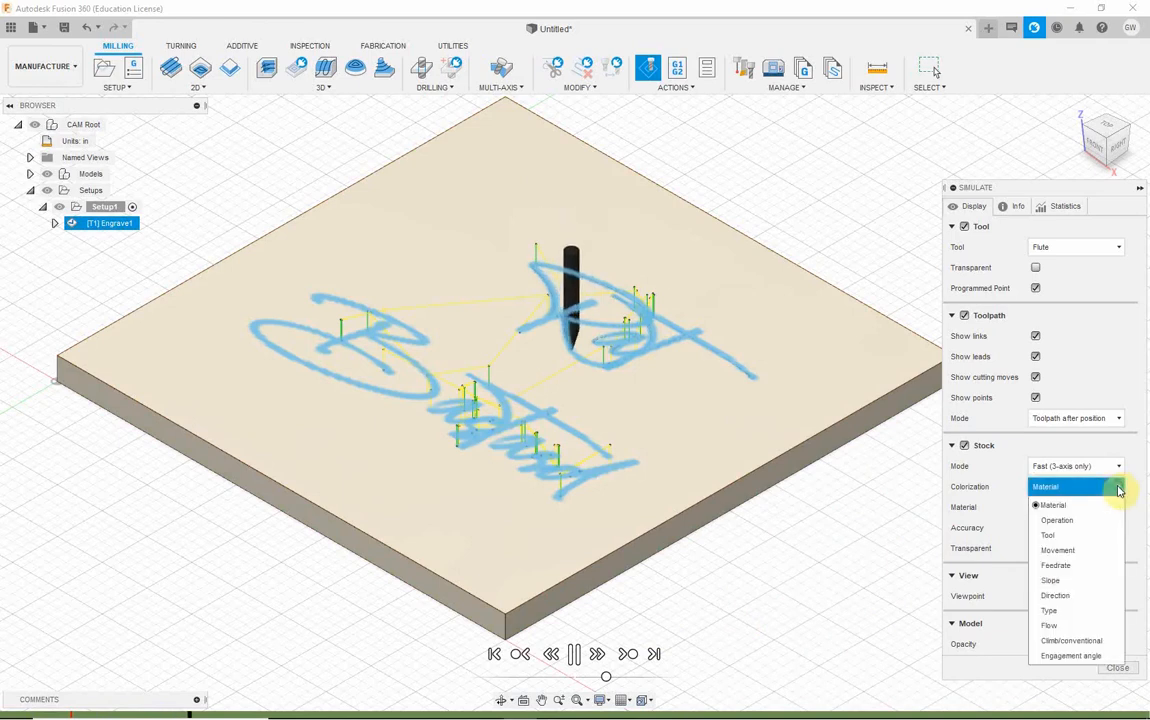
pyautogui.click(1058, 537)
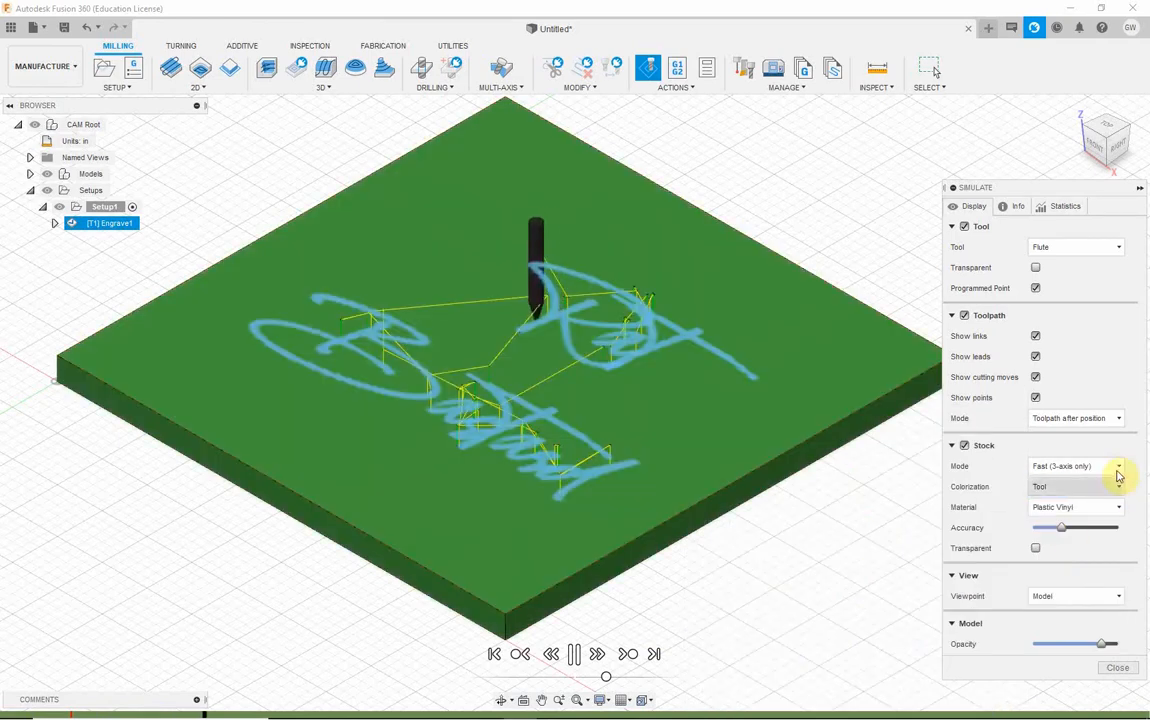
pyautogui.click(1119, 488)
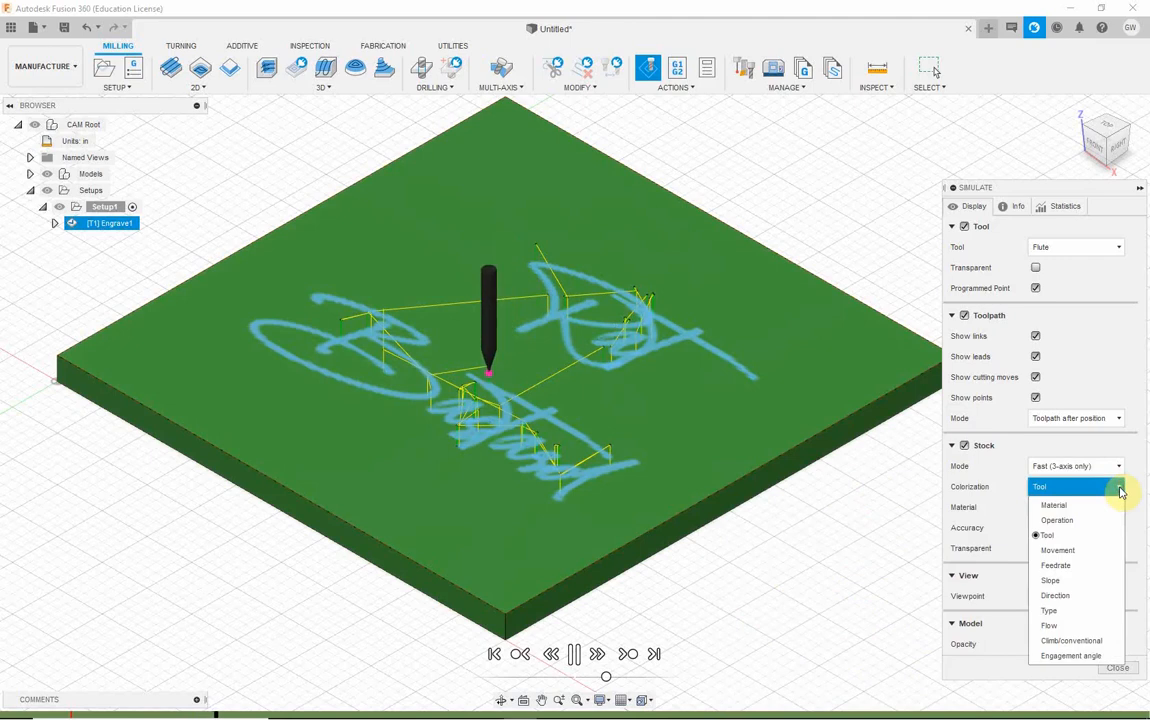
pyautogui.click(1063, 551)
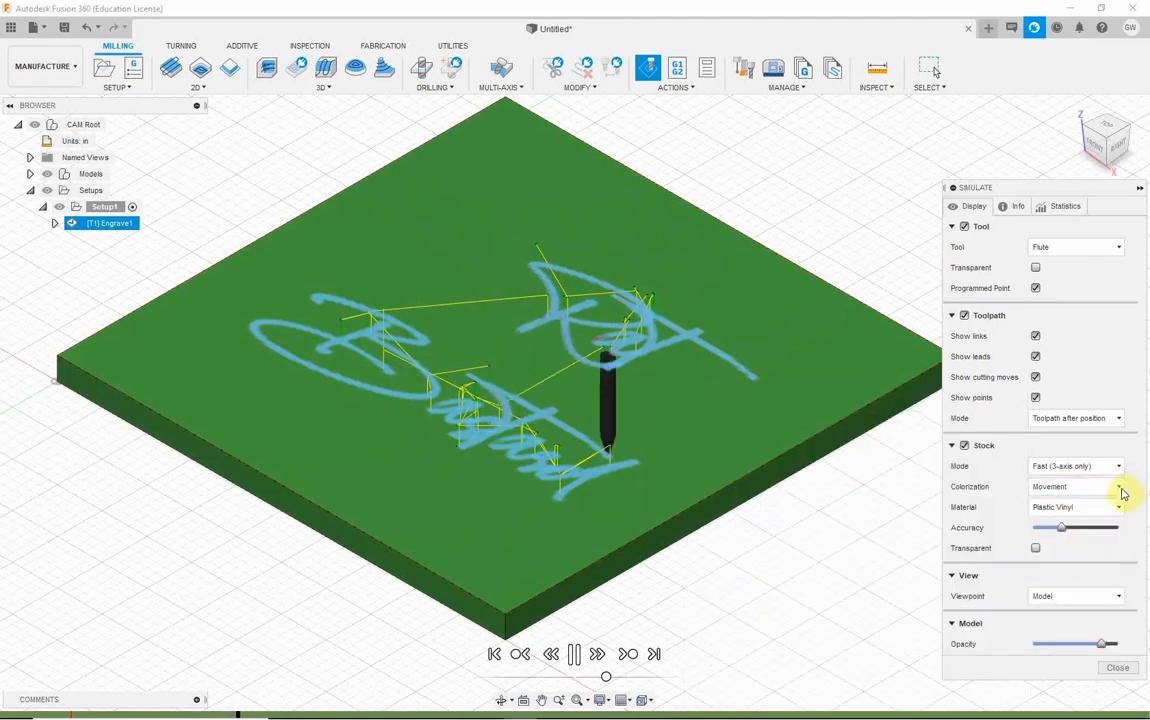
pyautogui.click(1119, 488)
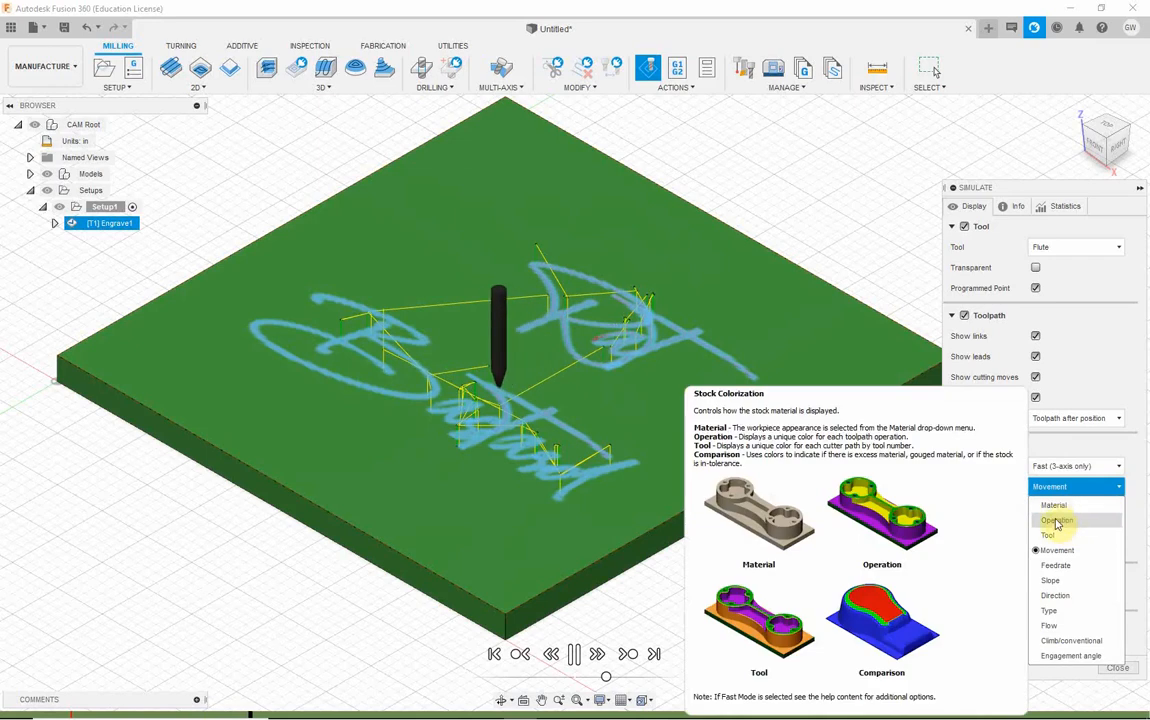
pyautogui.click(1052, 506)
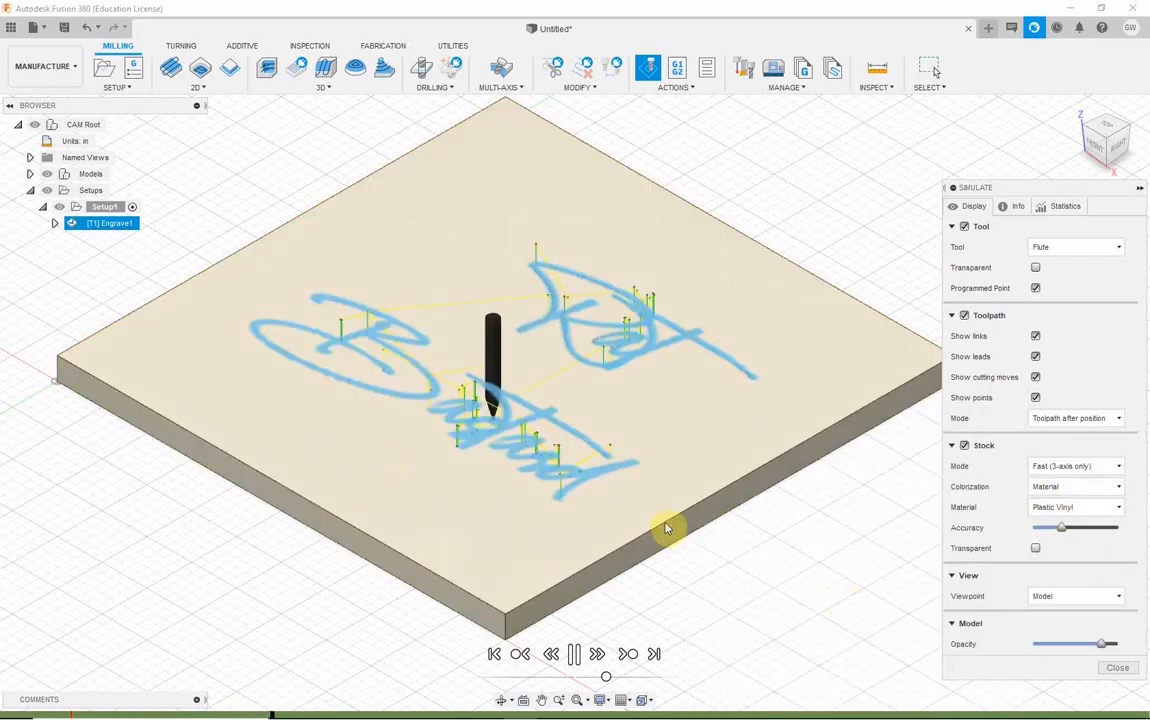
# - Make the simulated stock transparent and examine the engraving depth during playback in front and home views
pyautogui.click(1036, 550)
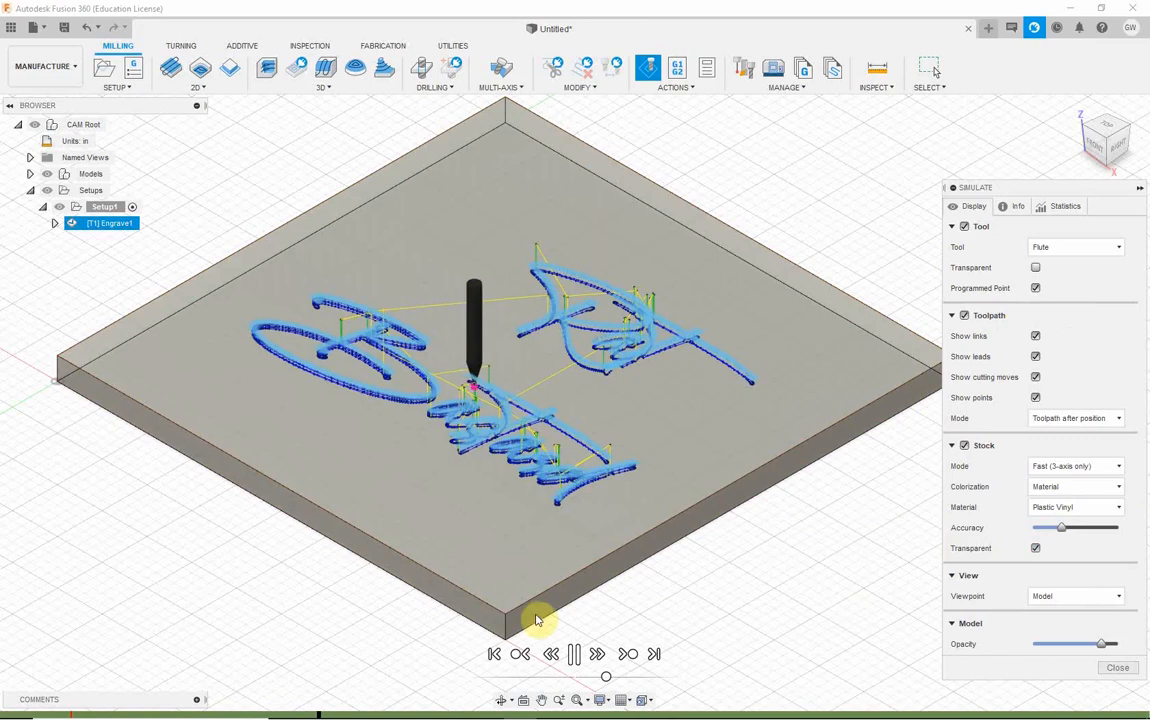
pyautogui.click(1102, 145)
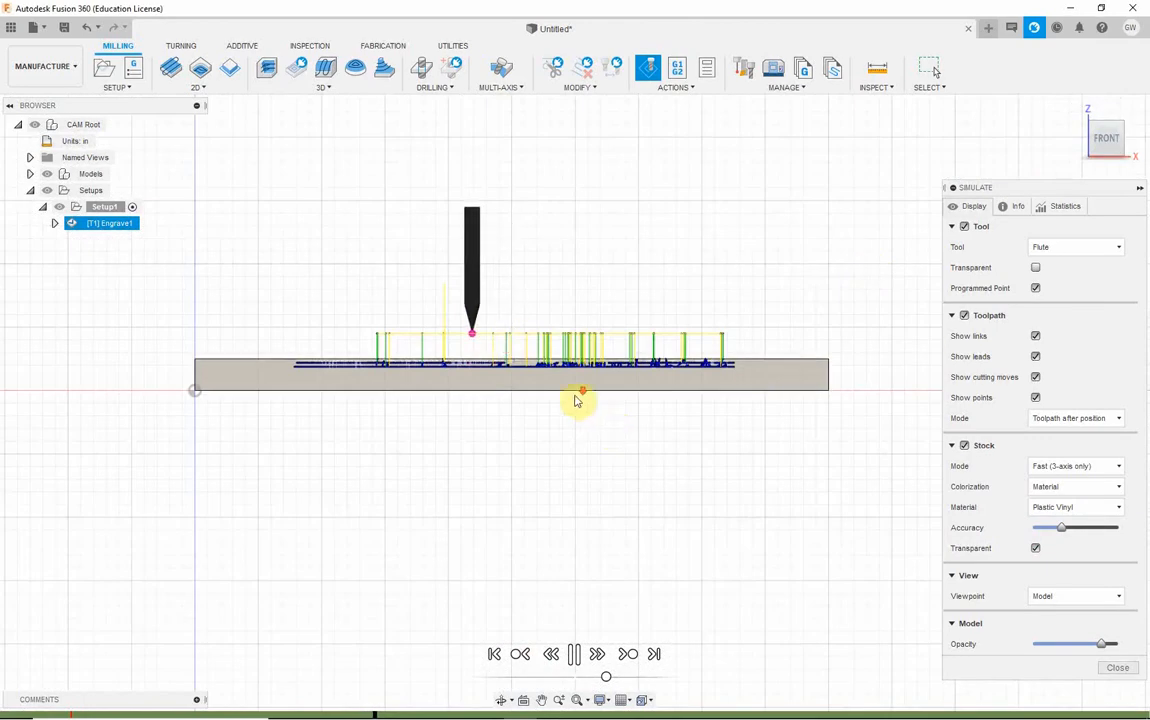
pyautogui.scroll(2, 565, 405)
pyautogui.scroll(1, 555, 400)
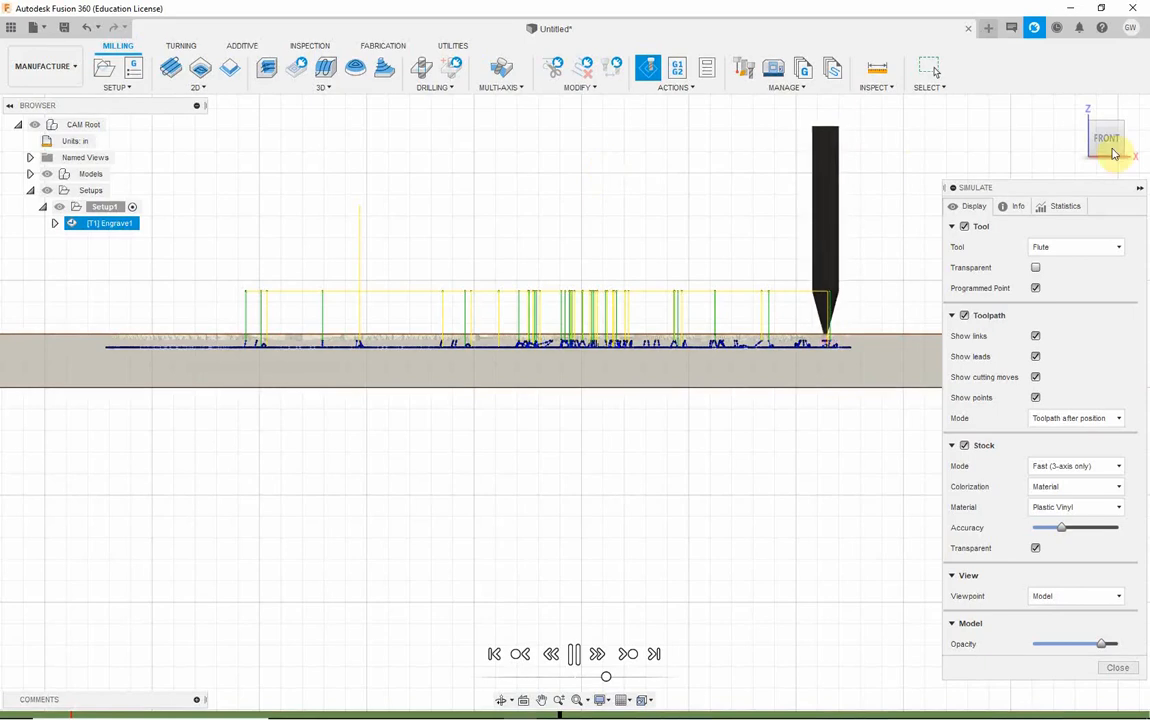
pyautogui.click(1075, 110)
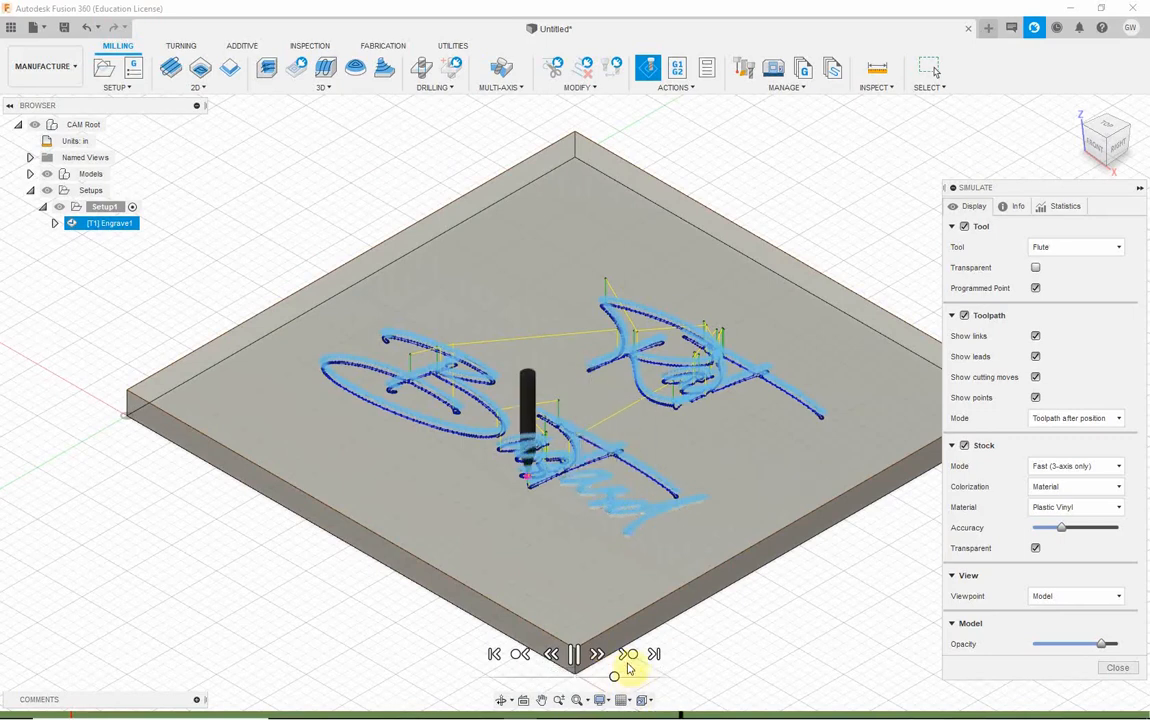
pyautogui.click(1095, 148)
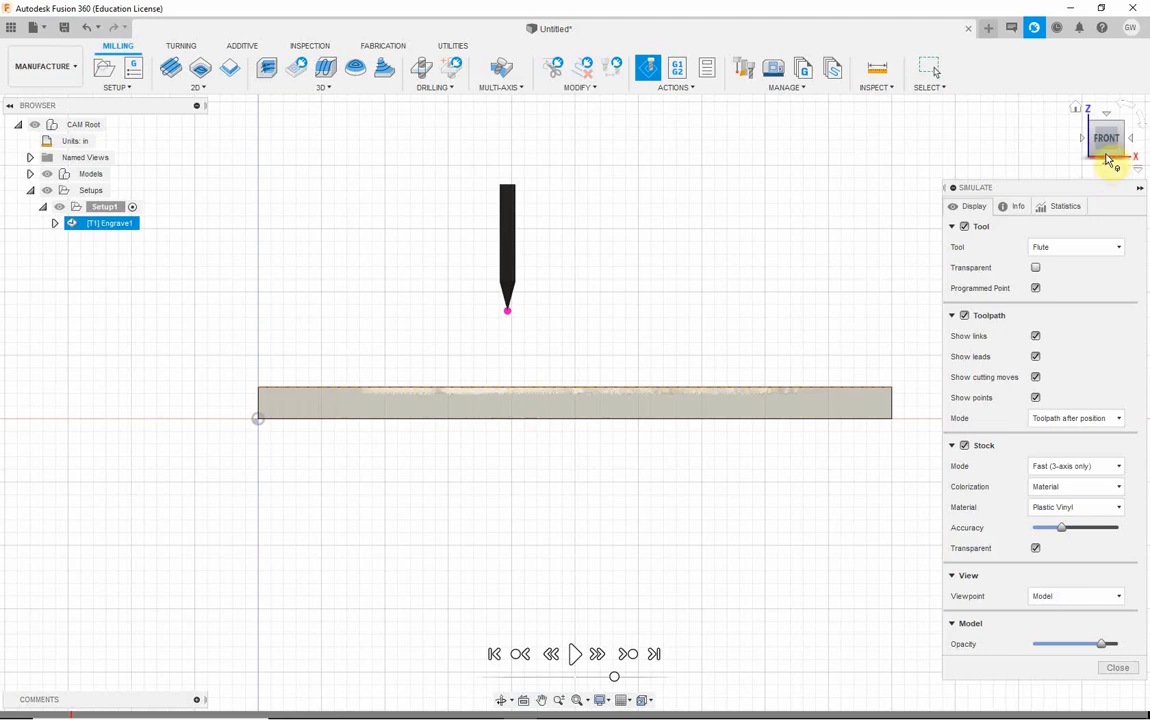
pyautogui.click(1077, 113)
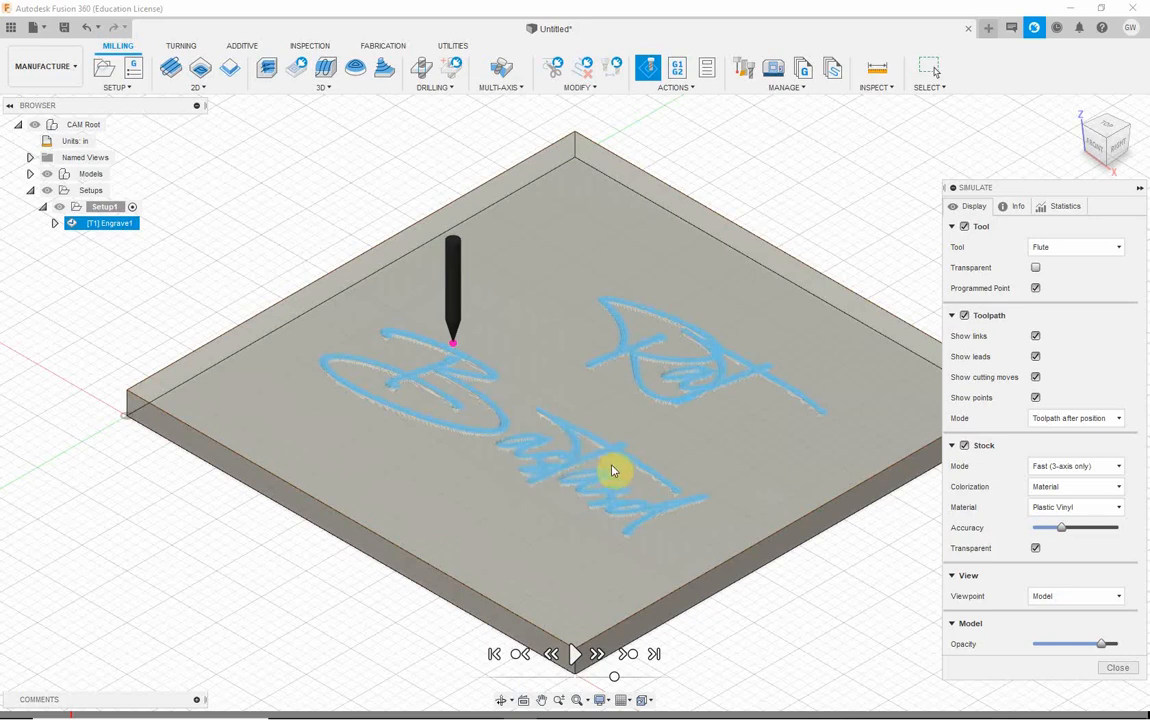
# - Inspect the carved edges of the lower script line up close and close the simulation
pyautogui.scroll(10, 638, 545)
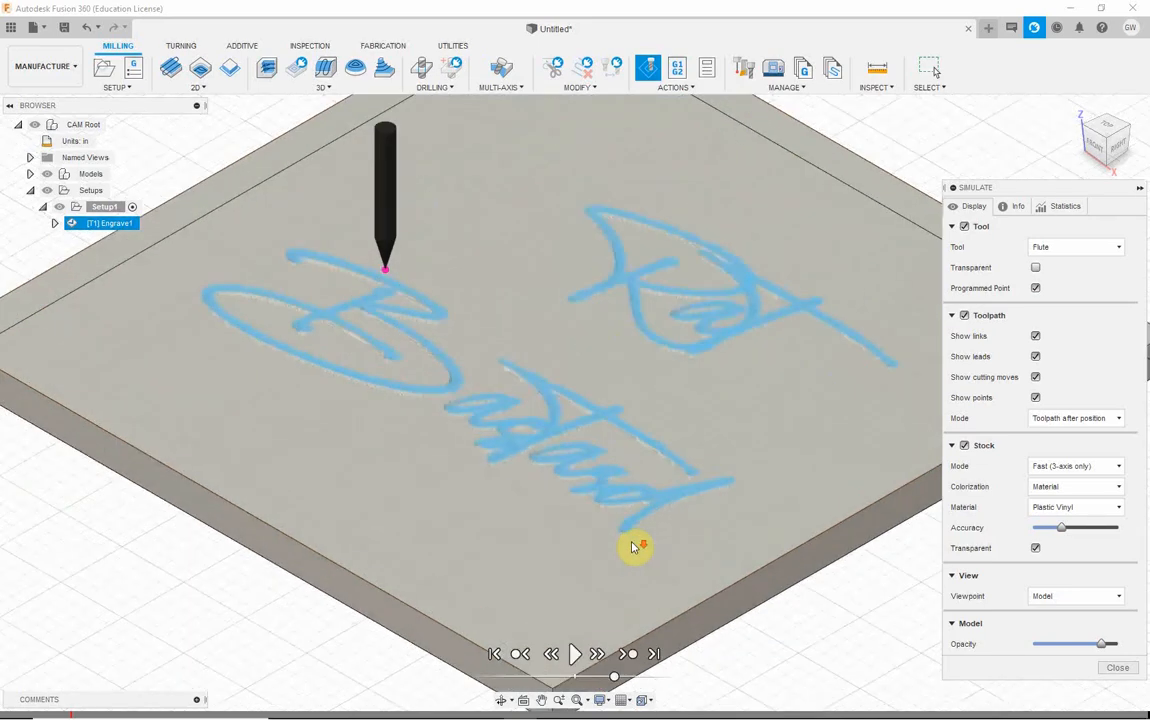
pyautogui.scroll(3, 642, 550)
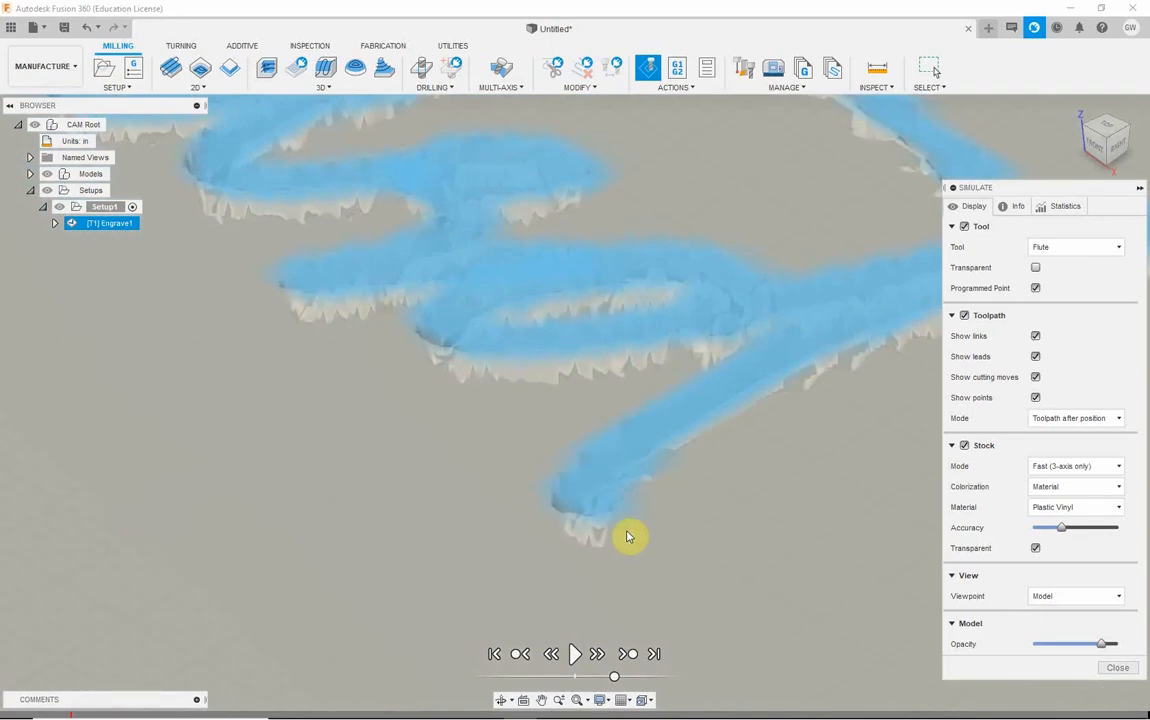
pyautogui.scroll(-3, 695, 548)
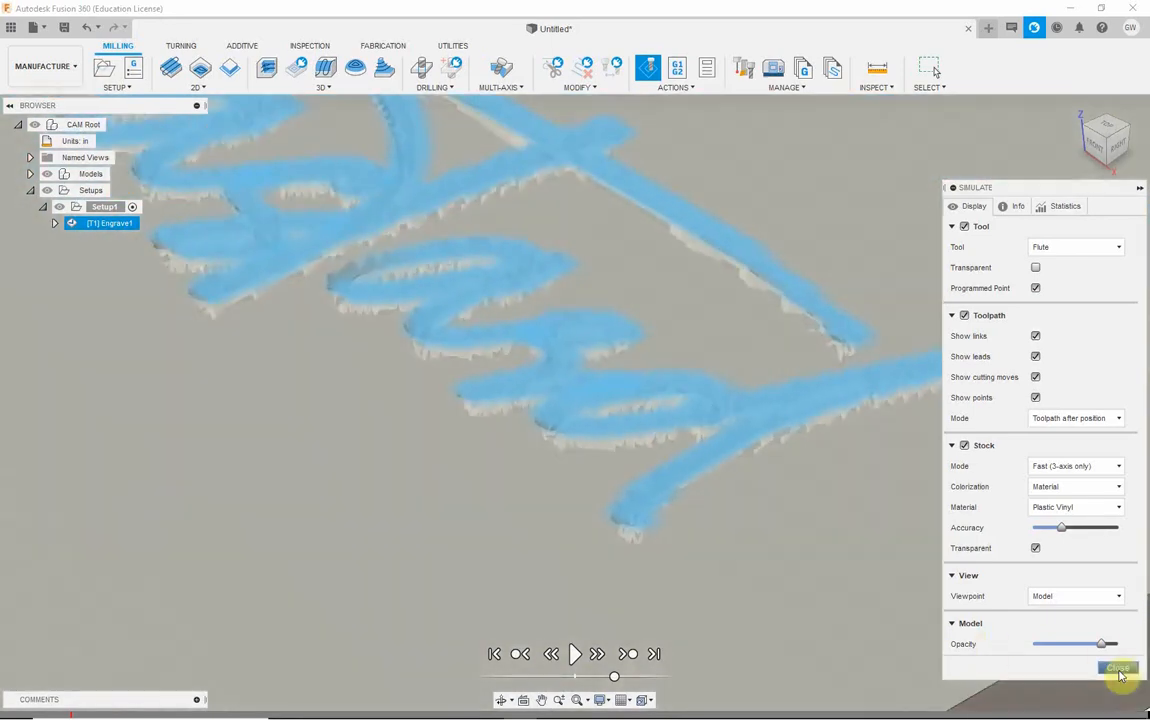
pyautogui.click(1116, 667)
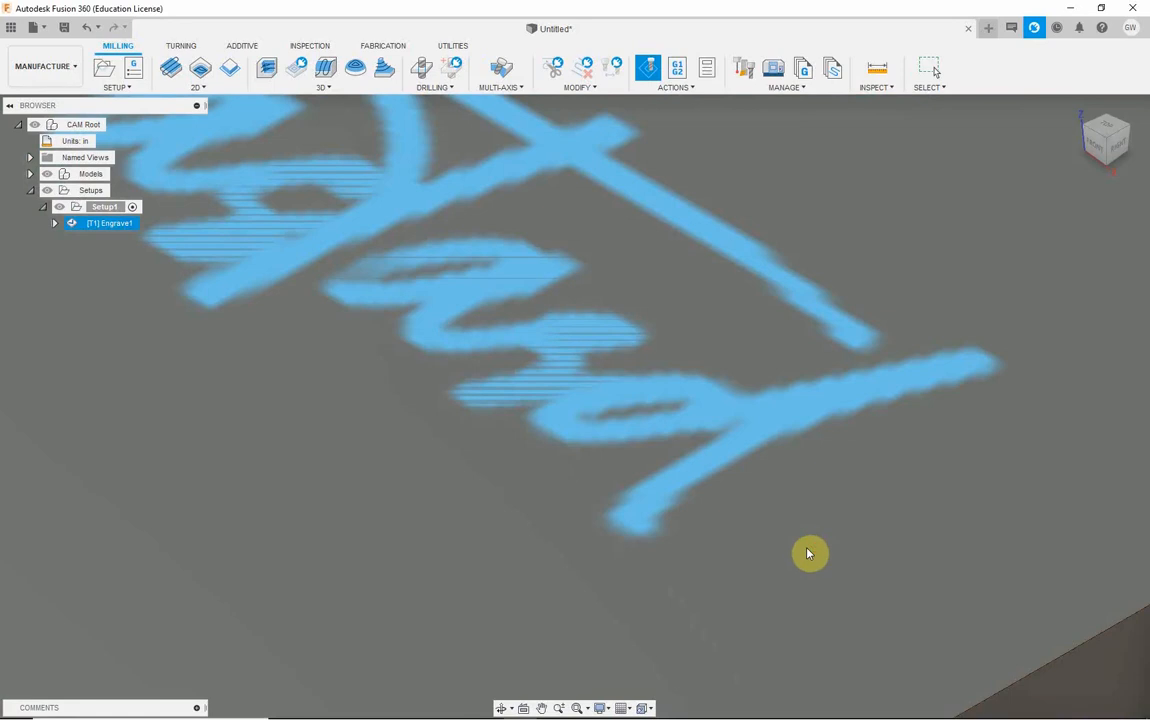
# - Post process Engrave1 with Grbl / grbl, opening the NC file in the editor and saving it as Engrave Test.nc in GCode Files
pyautogui.scroll(-5, 809, 553)
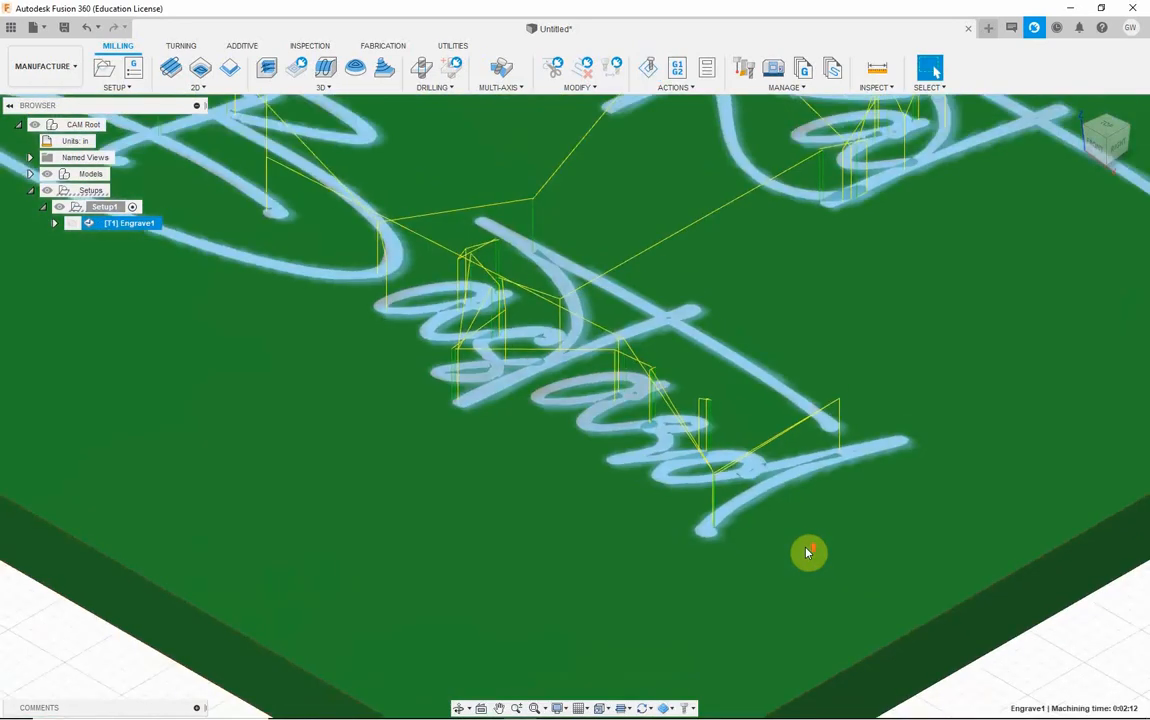
pyautogui.scroll(-5, 808, 553)
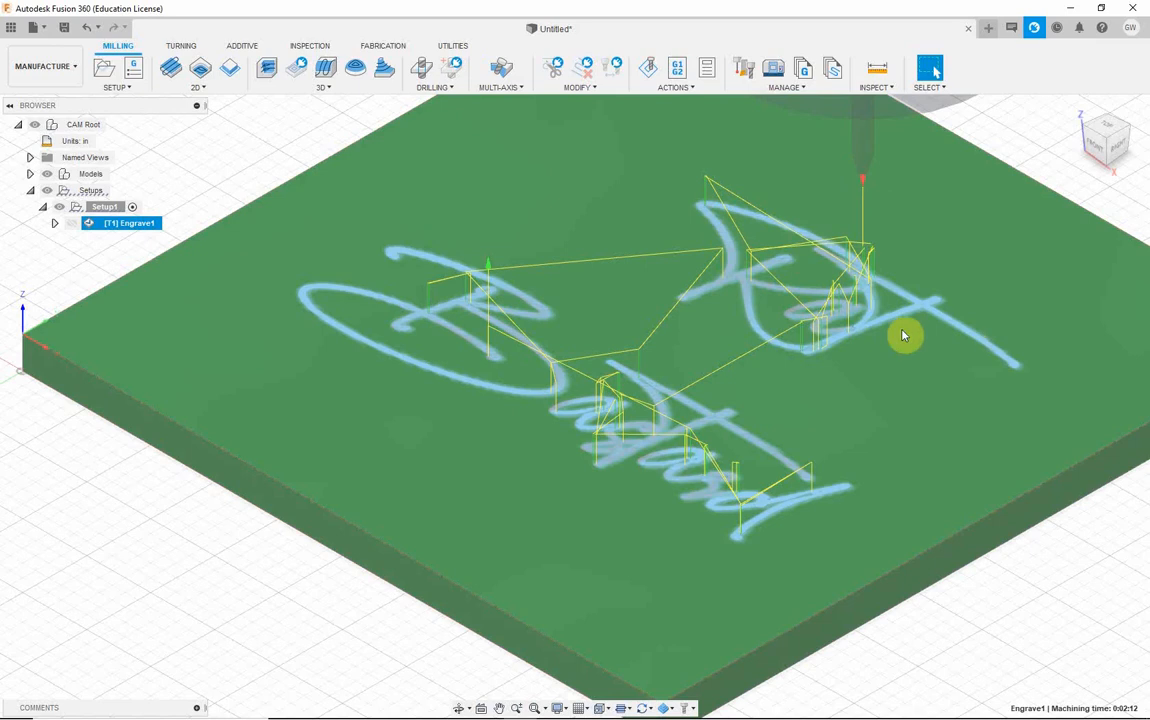
pyautogui.scroll(3, 847, 334)
pyautogui.scroll(-5, 840, 335)
pyautogui.scroll(-2, 840, 335)
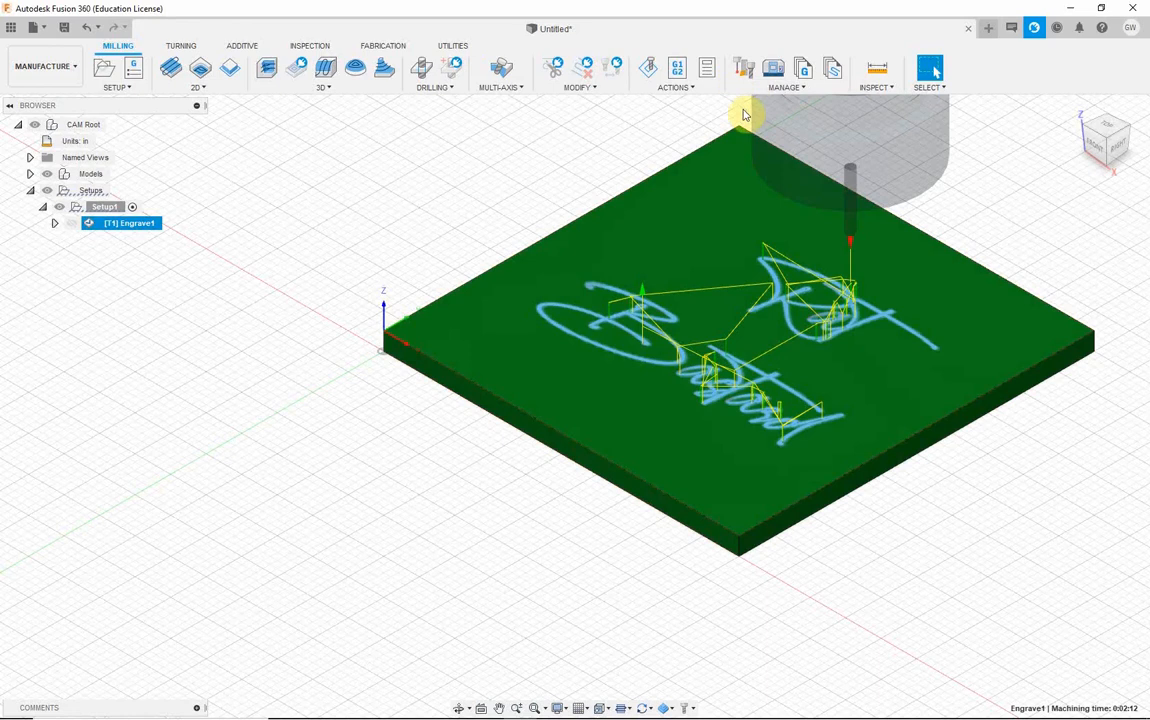
pyautogui.click(679, 70)
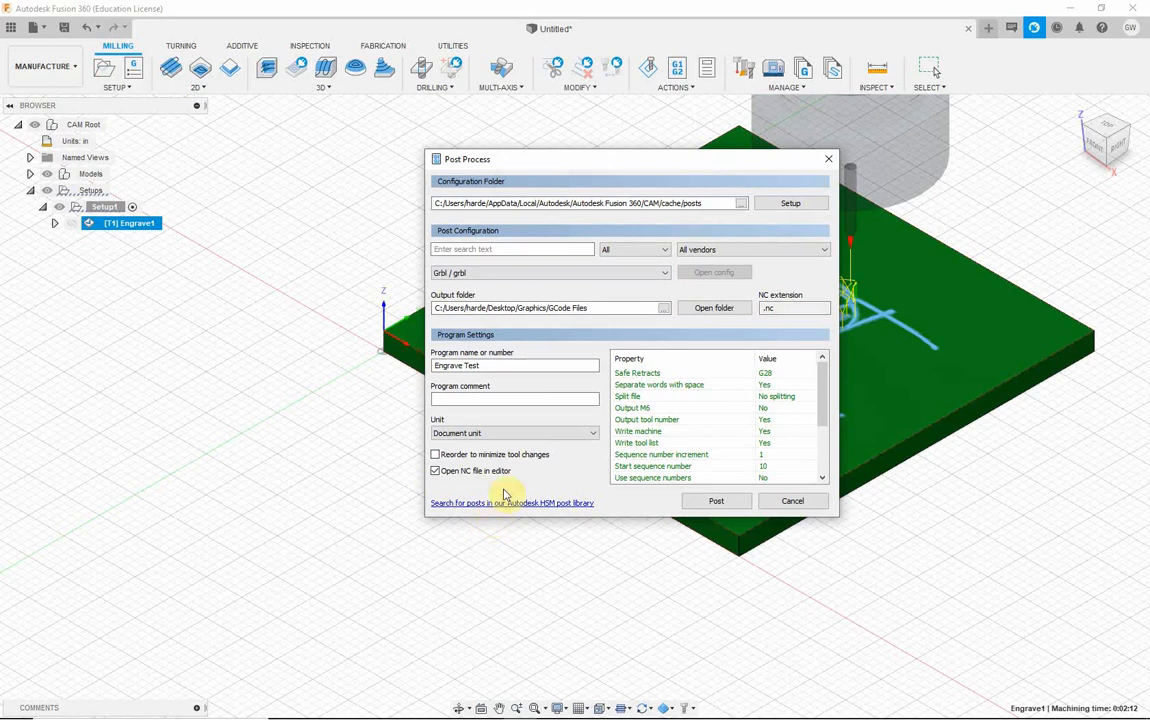
pyautogui.click(435, 470)
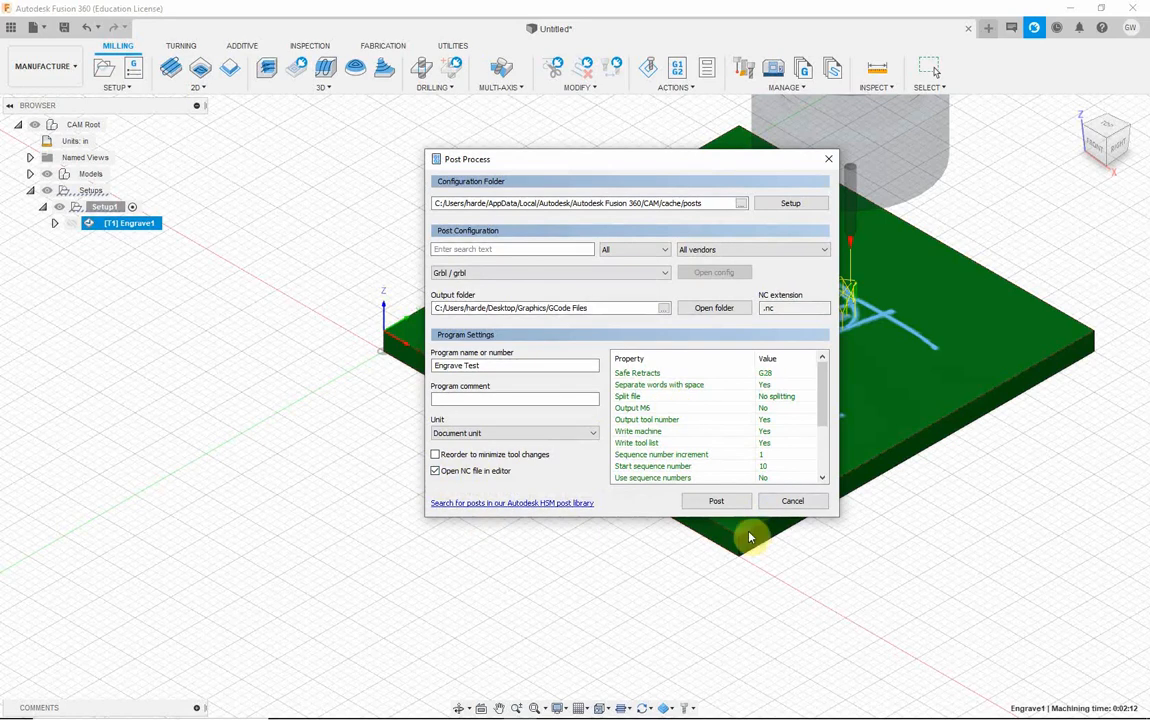
pyautogui.click(713, 507)
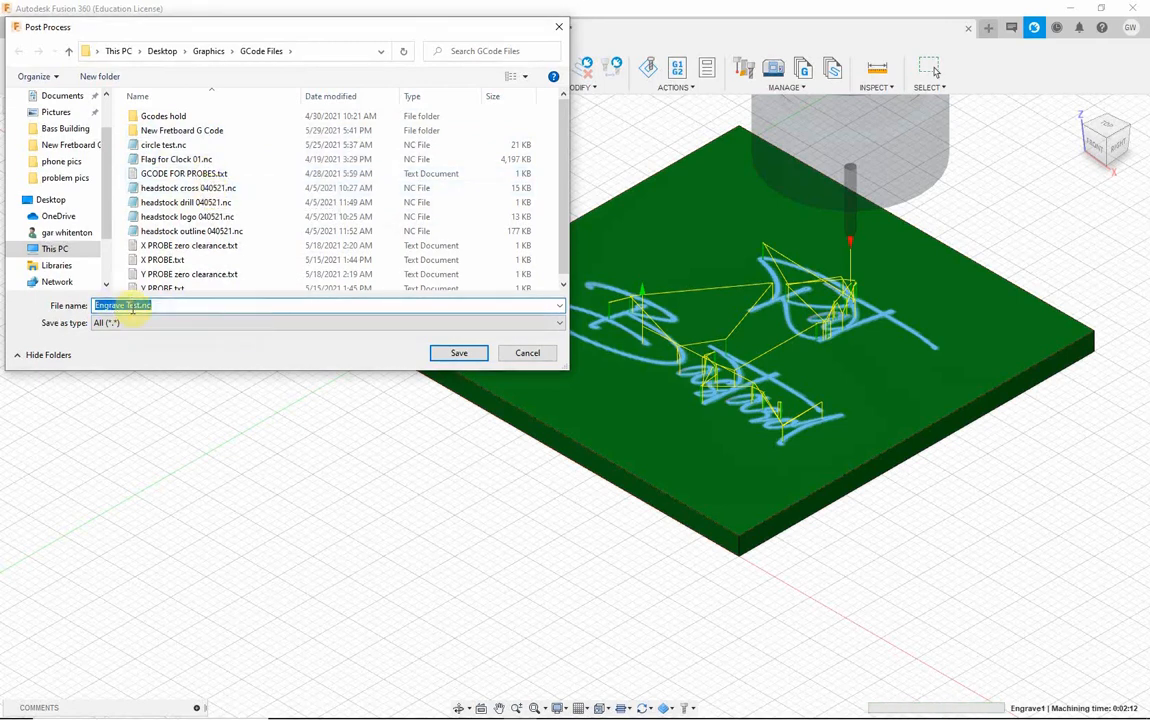
pyautogui.click(459, 354)
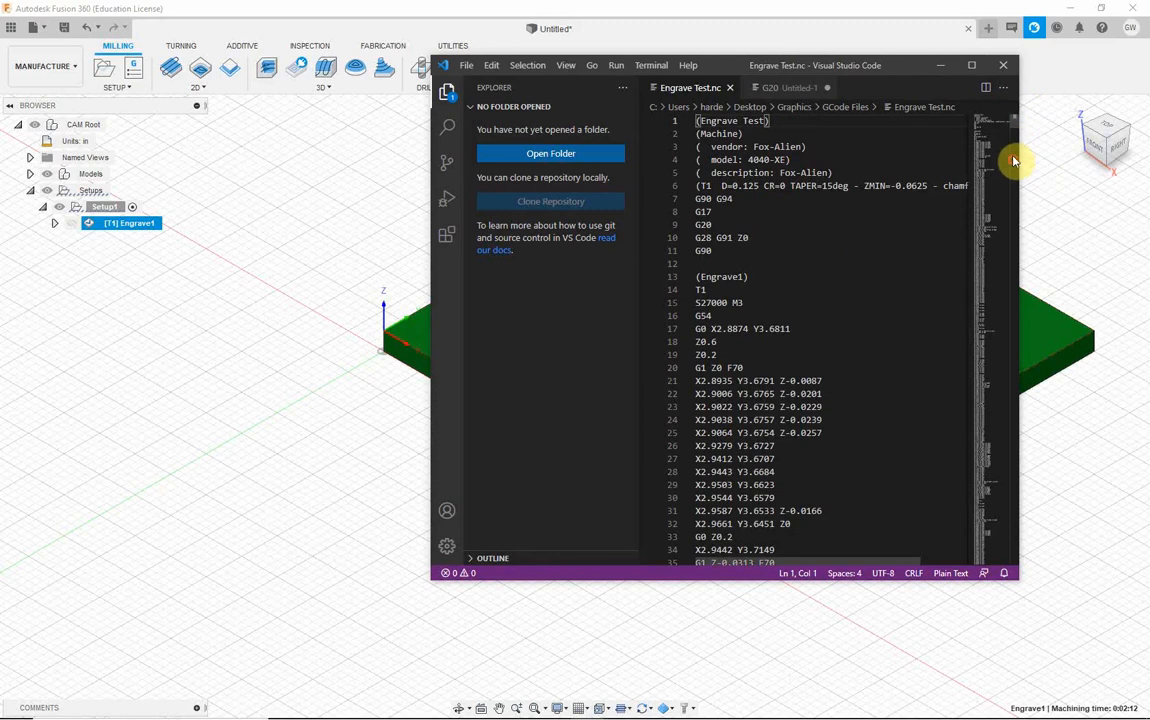
# - Review the Engrave Test.nc G-code in Visual Studio Code from its header to its last line and back
pyautogui.moveTo(1015, 127); pyautogui.dragTo(1008, 563)
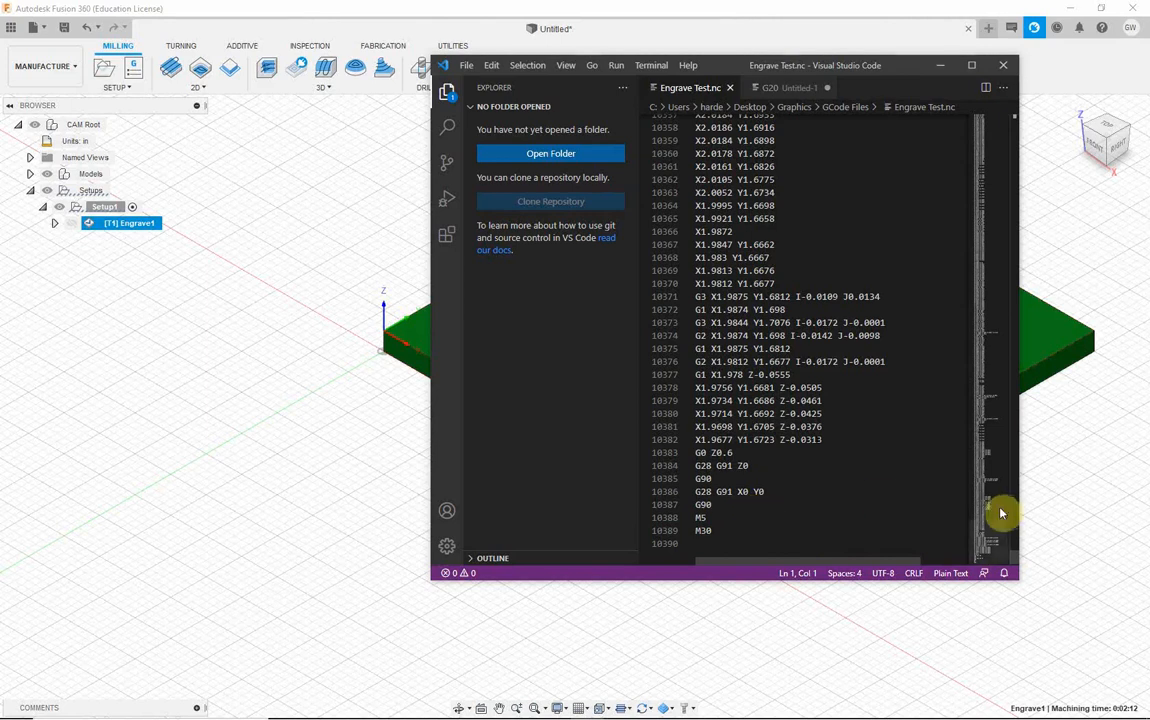
pyautogui.moveTo(1013, 557); pyautogui.dragTo(1022, 121)
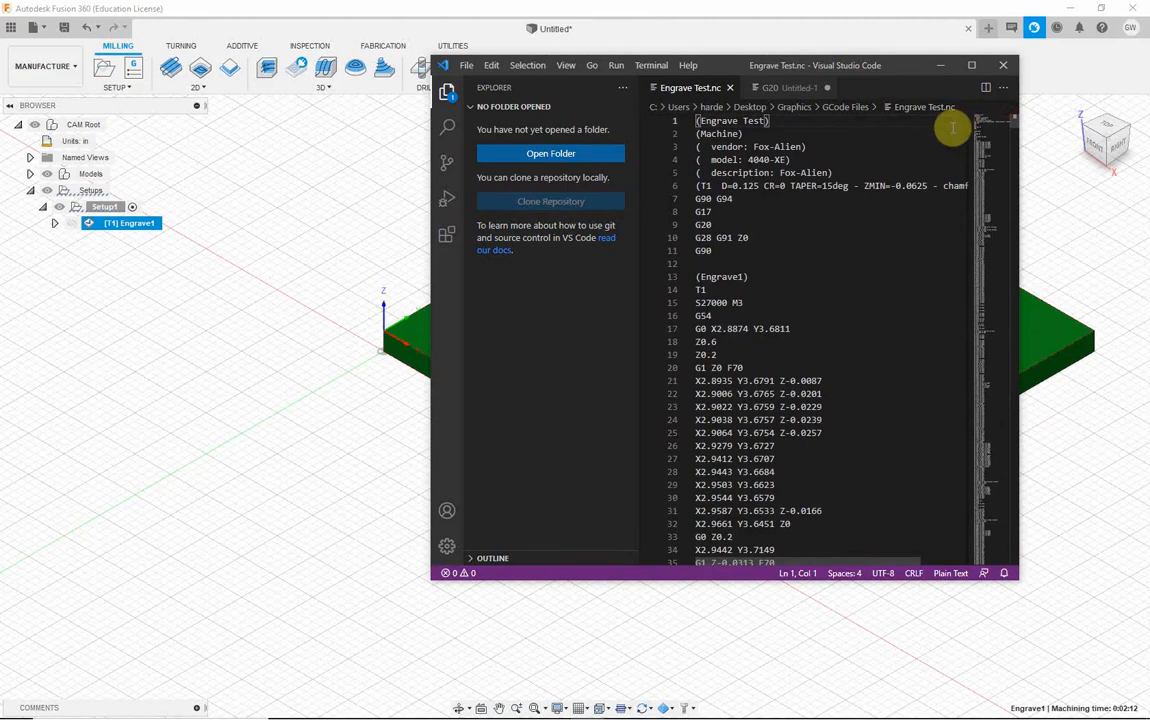
# - Close the G-code editor and create a Trace toolpath with both script text lines selected as the curves
pyautogui.click(1004, 68)
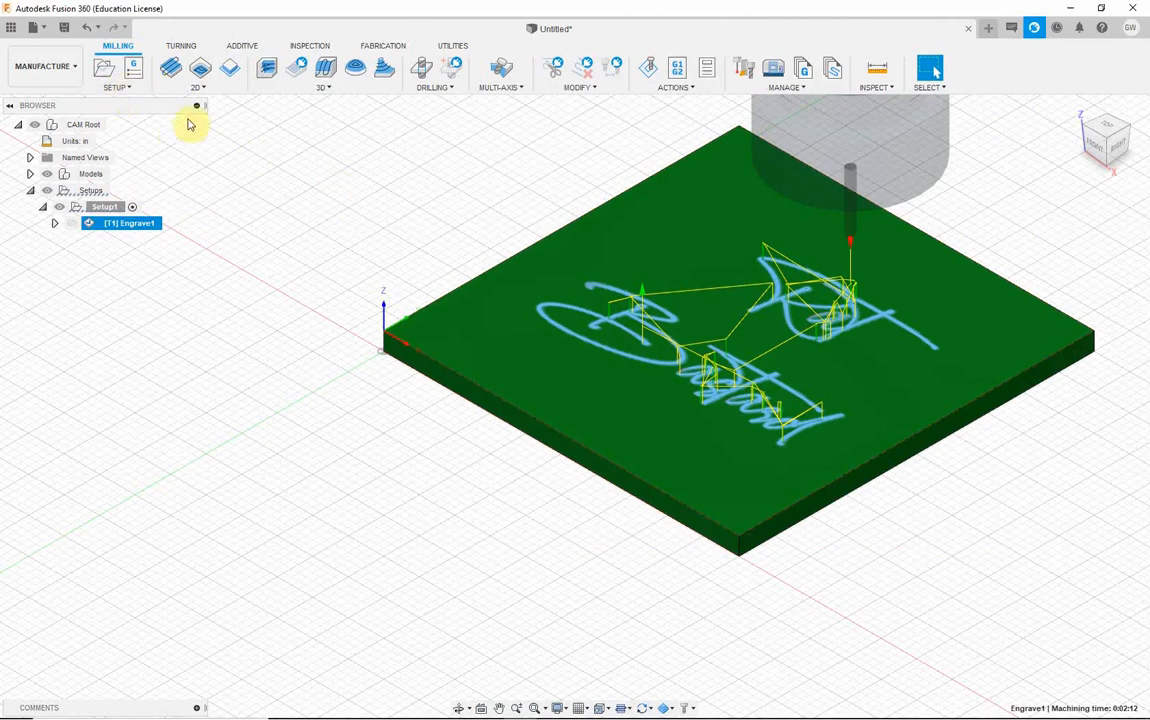
pyautogui.click(199, 90)
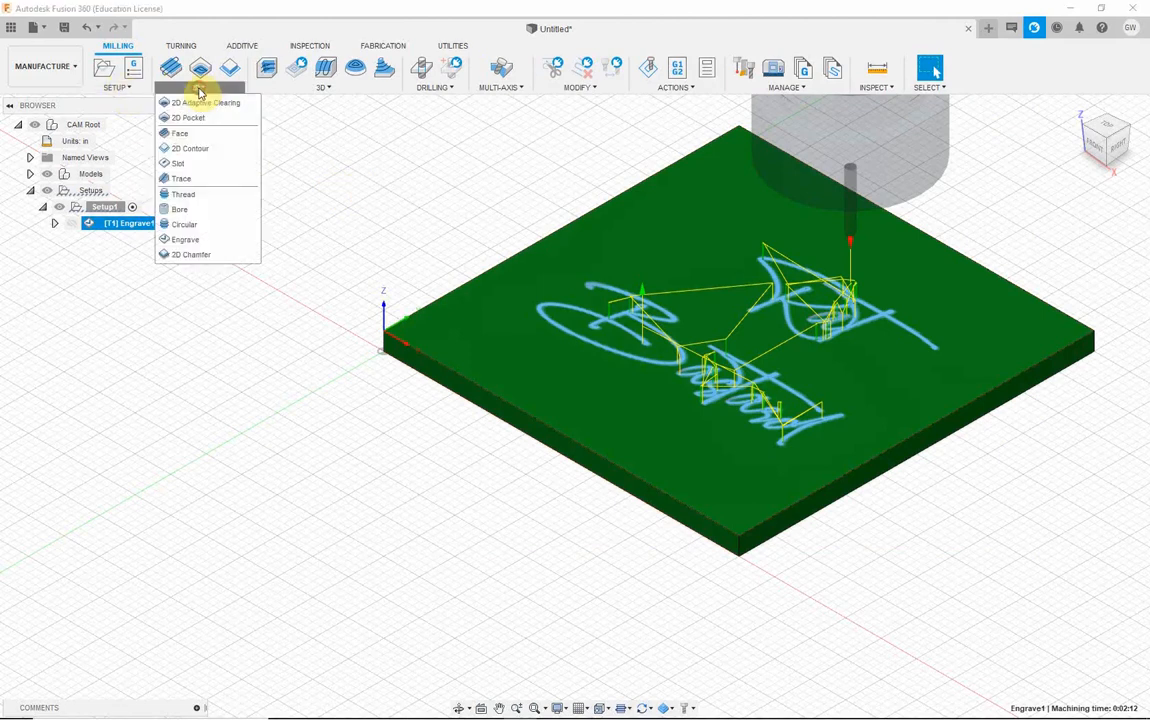
pyautogui.click(182, 179)
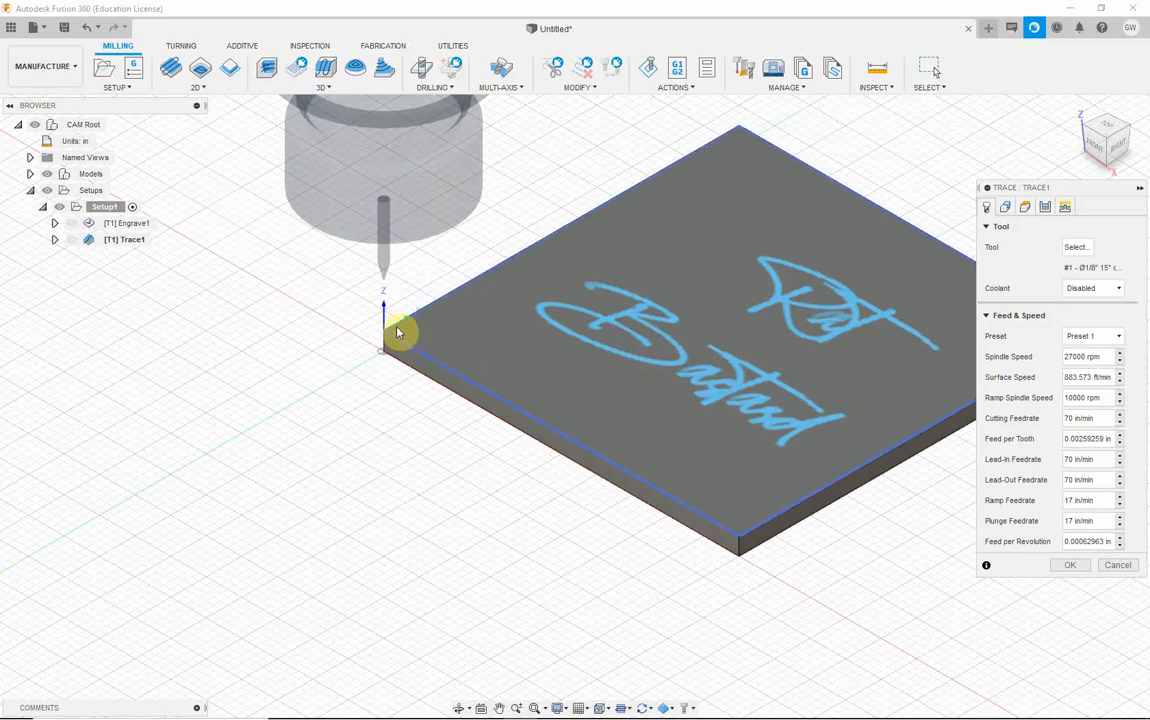
pyautogui.click(660, 345)
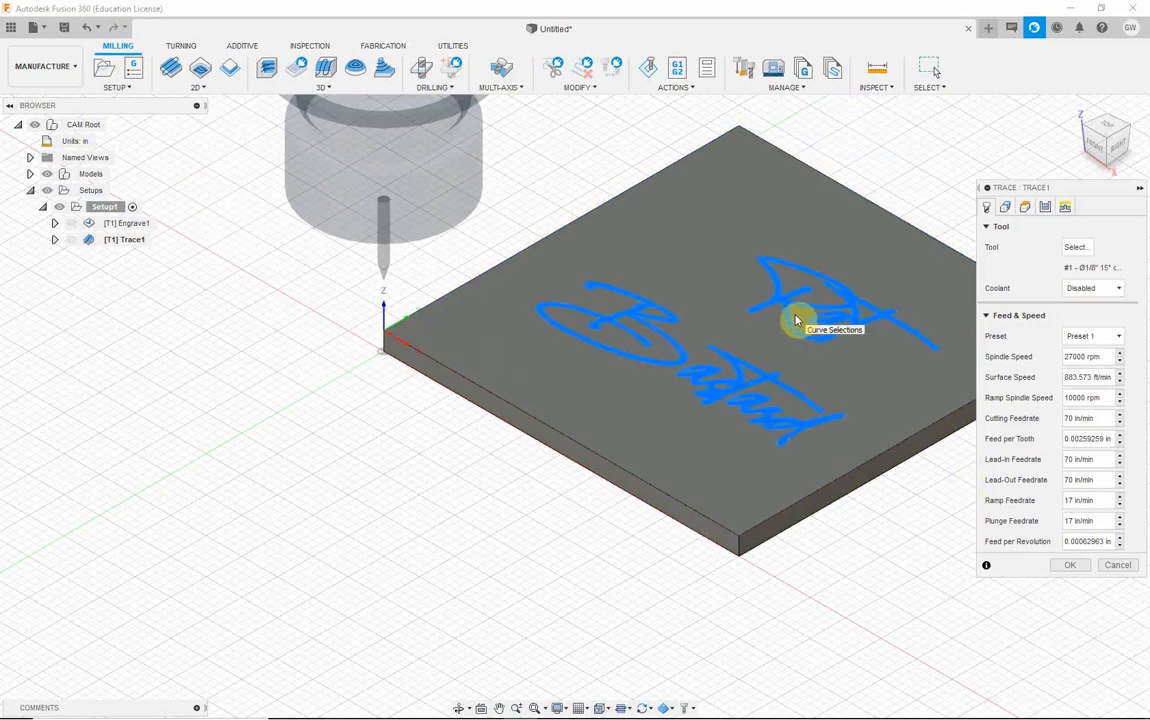
pyautogui.click(1003, 207)
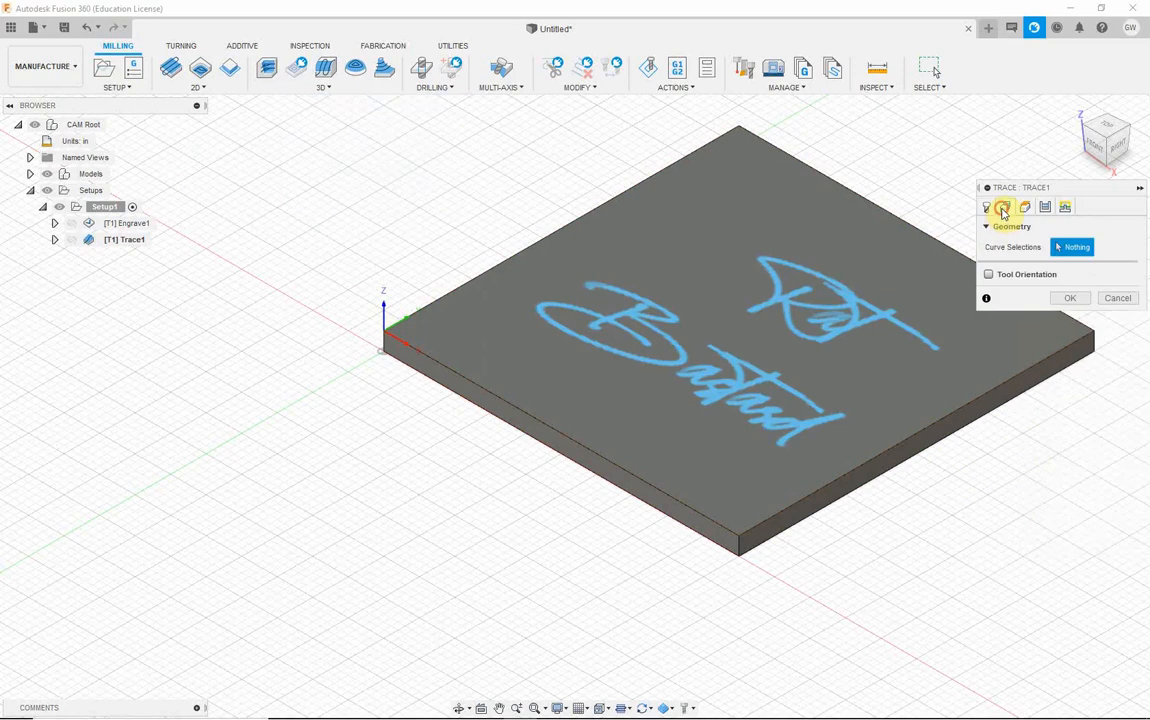
pyautogui.click(830, 315)
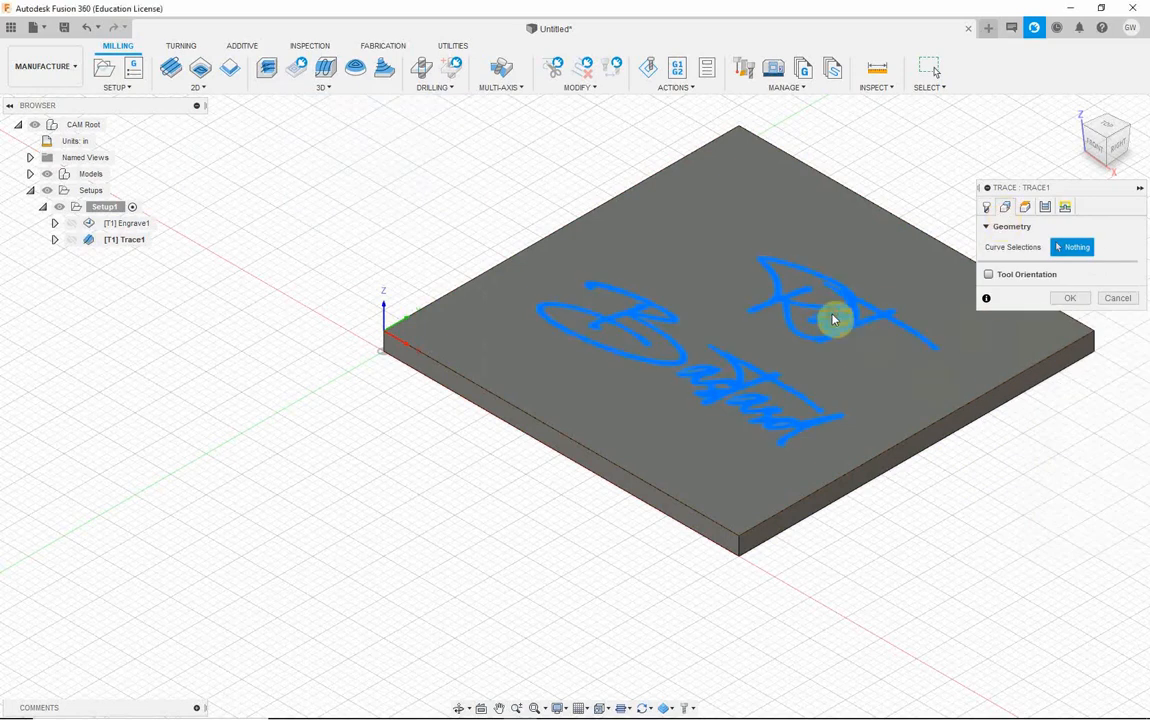
# - Set Trace1's axial offset to -0.0625 in, enable axial offset passes with 2 stepdowns, turn off Order by Depth, and generate the toolpath
pyautogui.click(1025, 208)
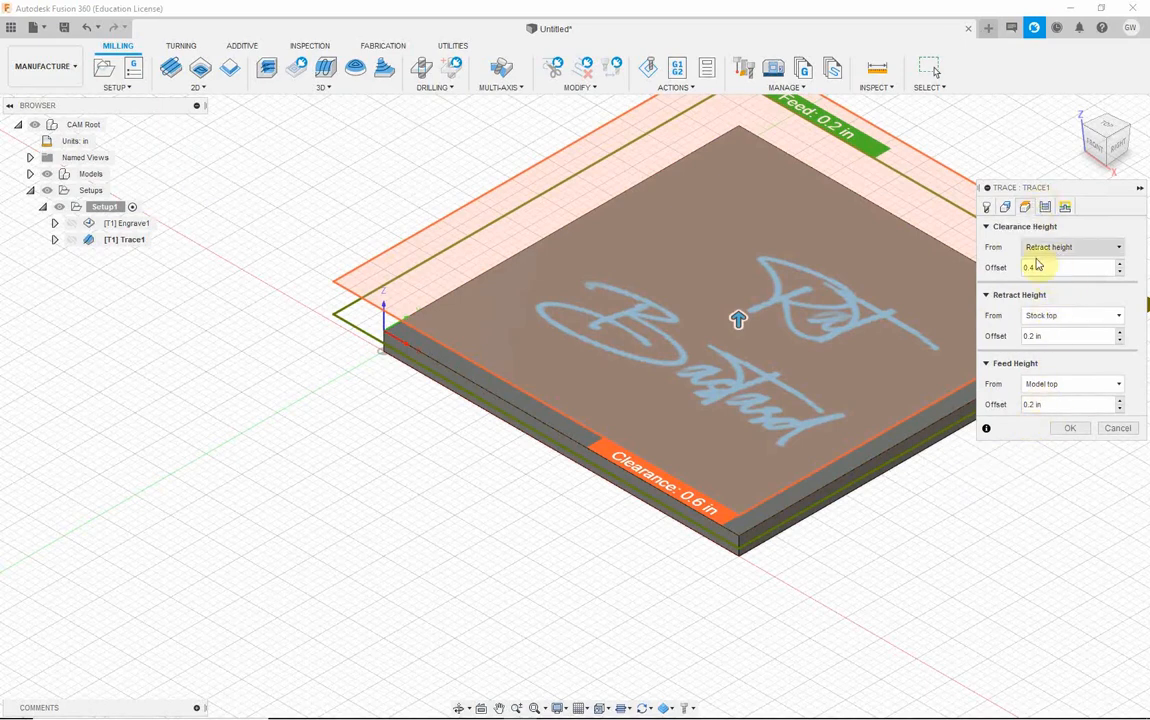
pyautogui.click(1045, 208)
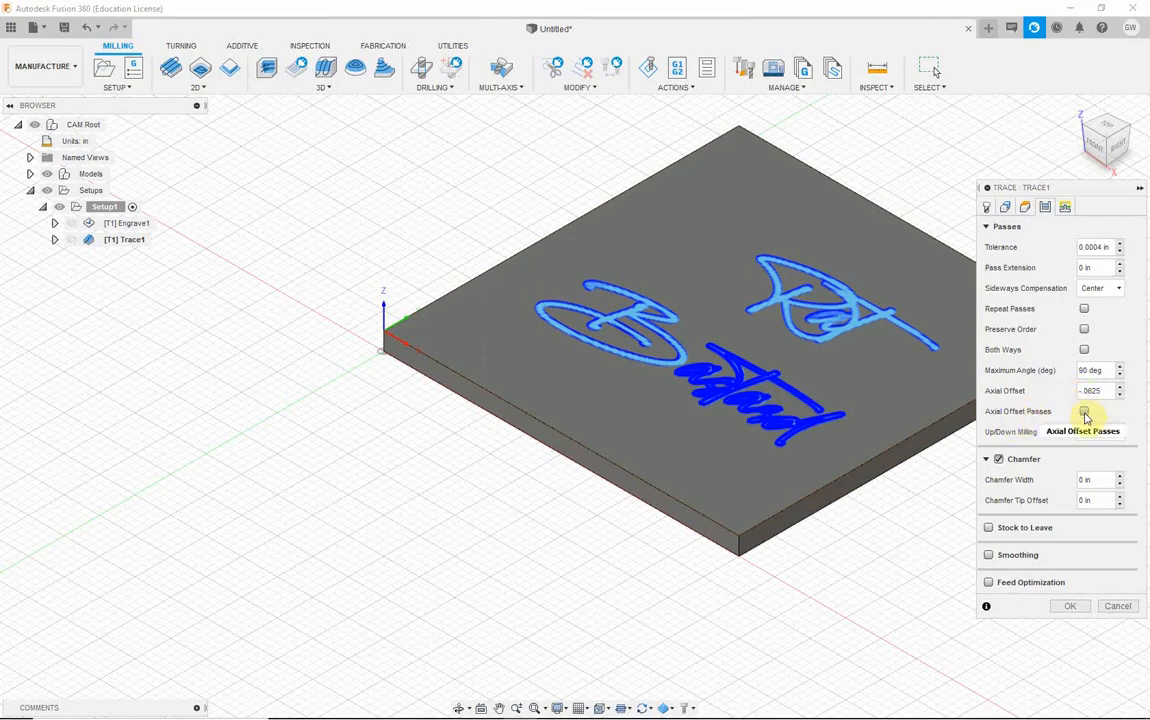
pyautogui.click(1084, 412)
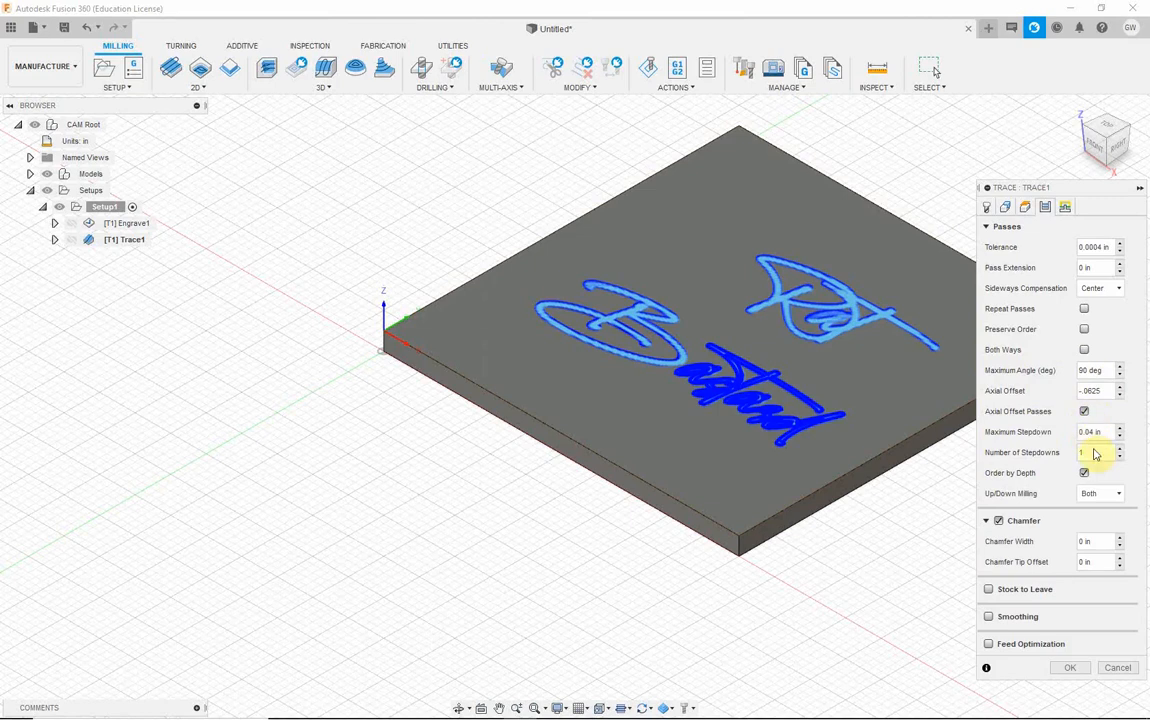
pyautogui.click(1084, 472)
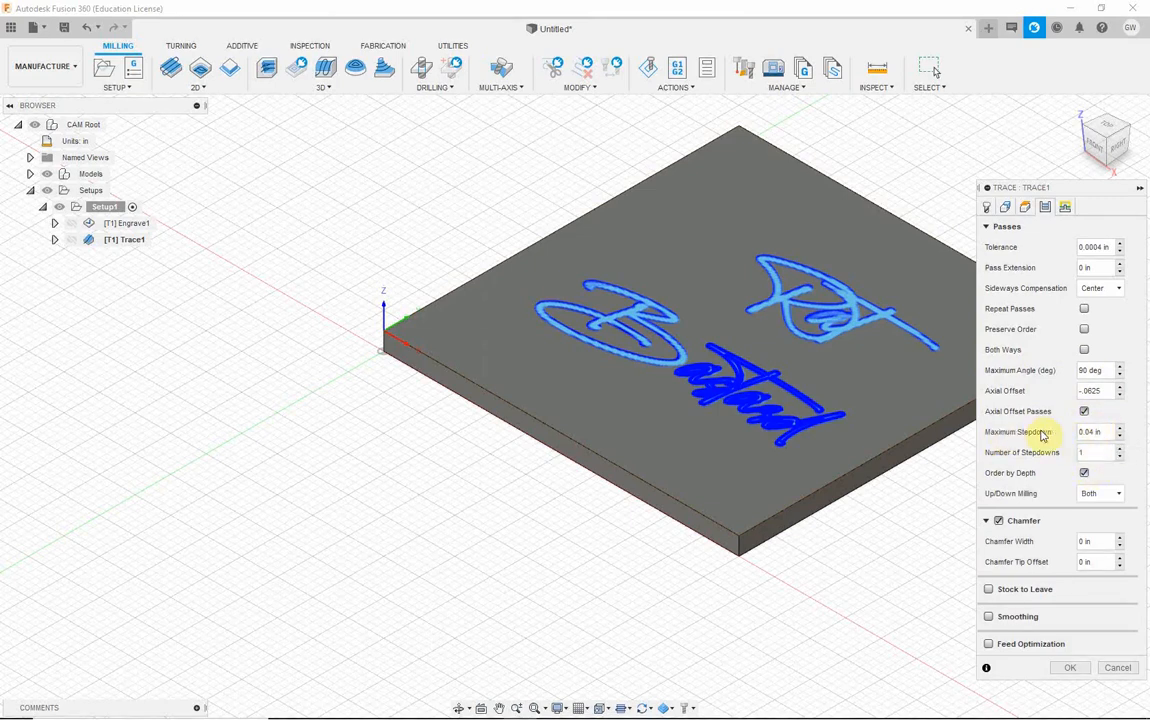
pyautogui.click(1093, 452)
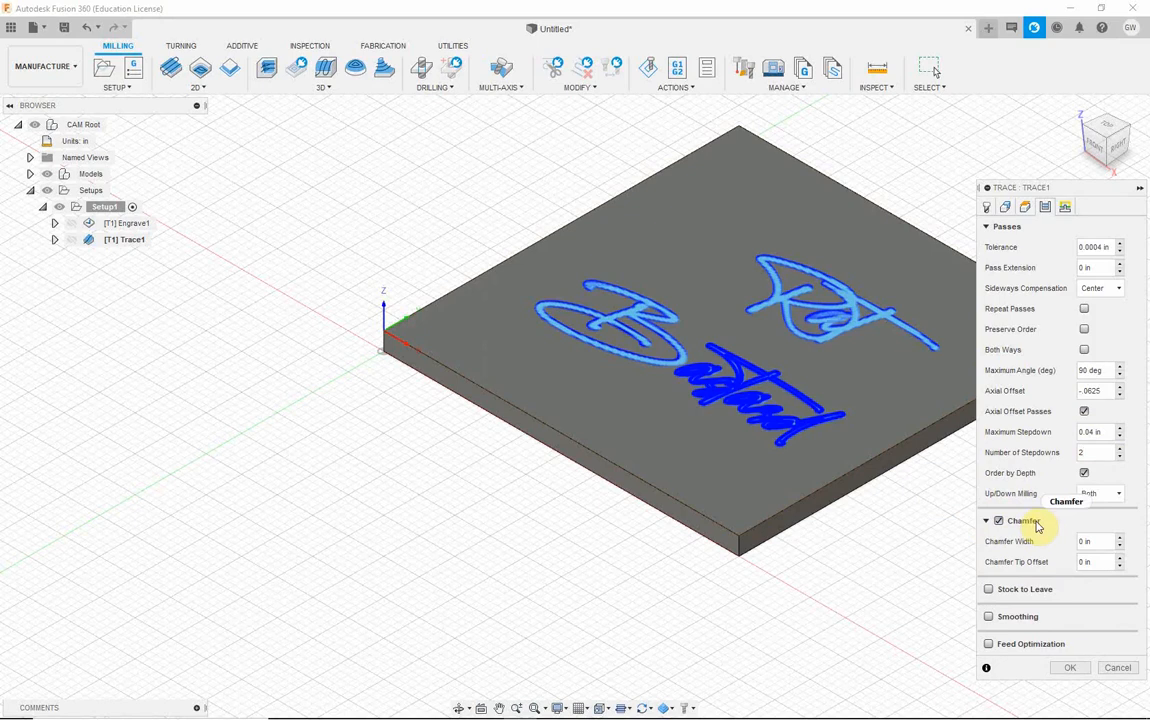
pyautogui.click(1084, 473)
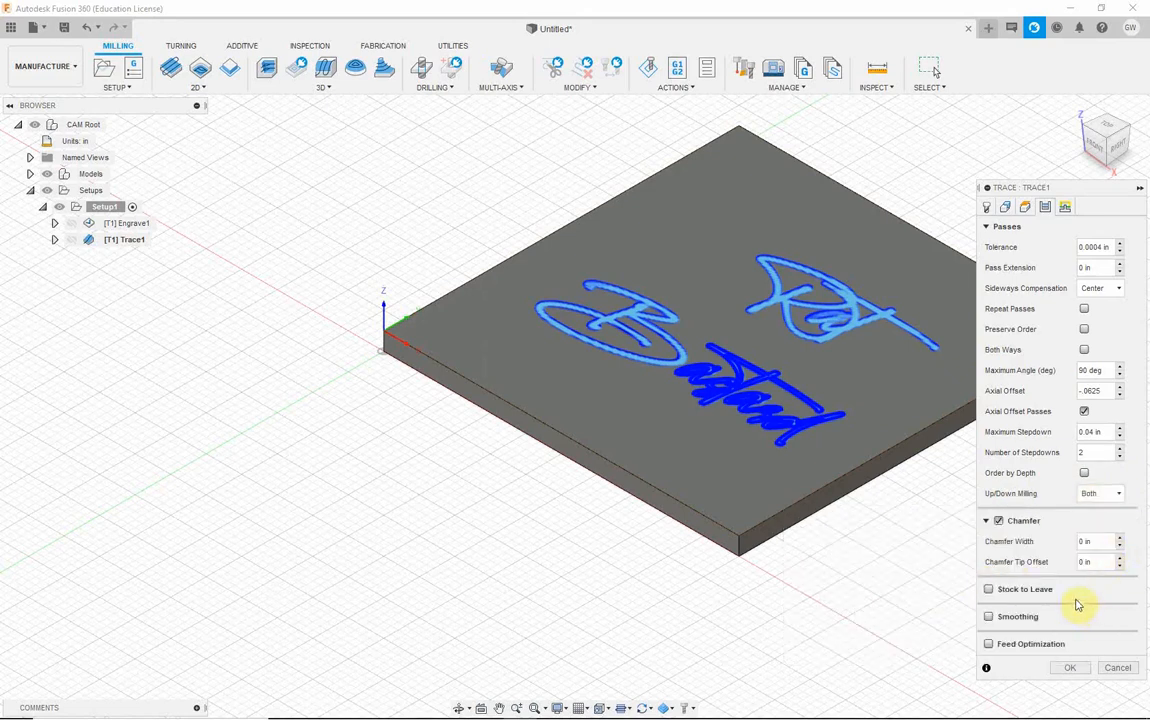
pyautogui.moveTo(1020, 603)
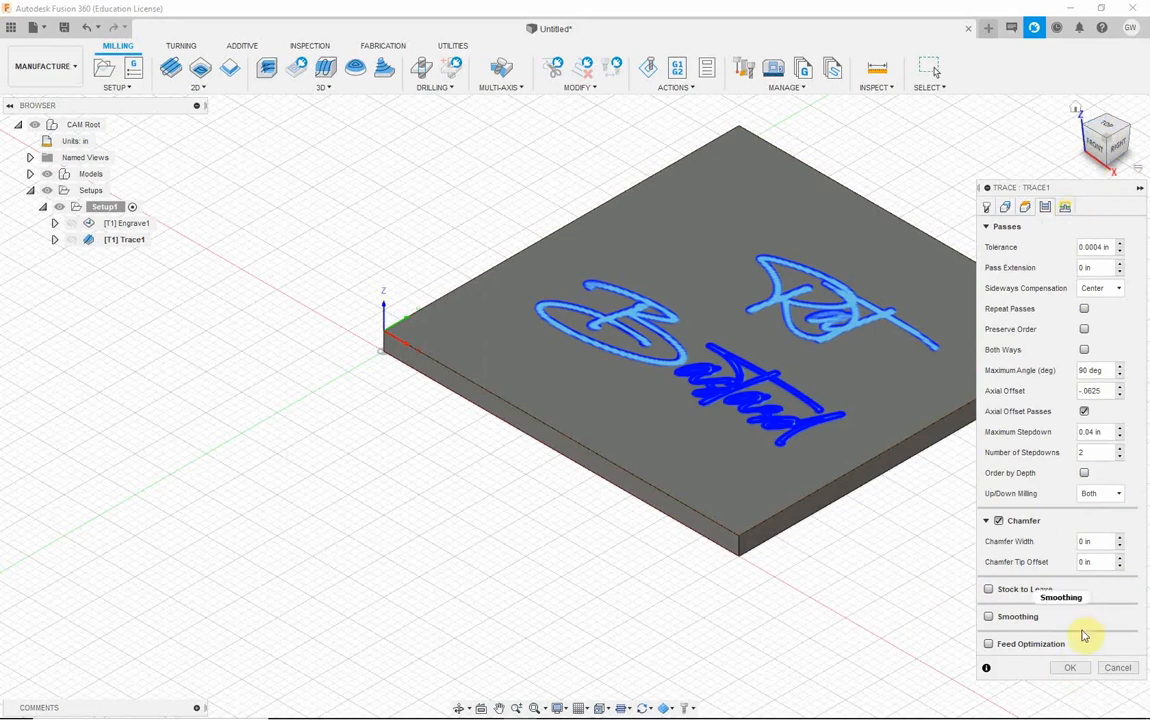
pyautogui.click(1071, 668)
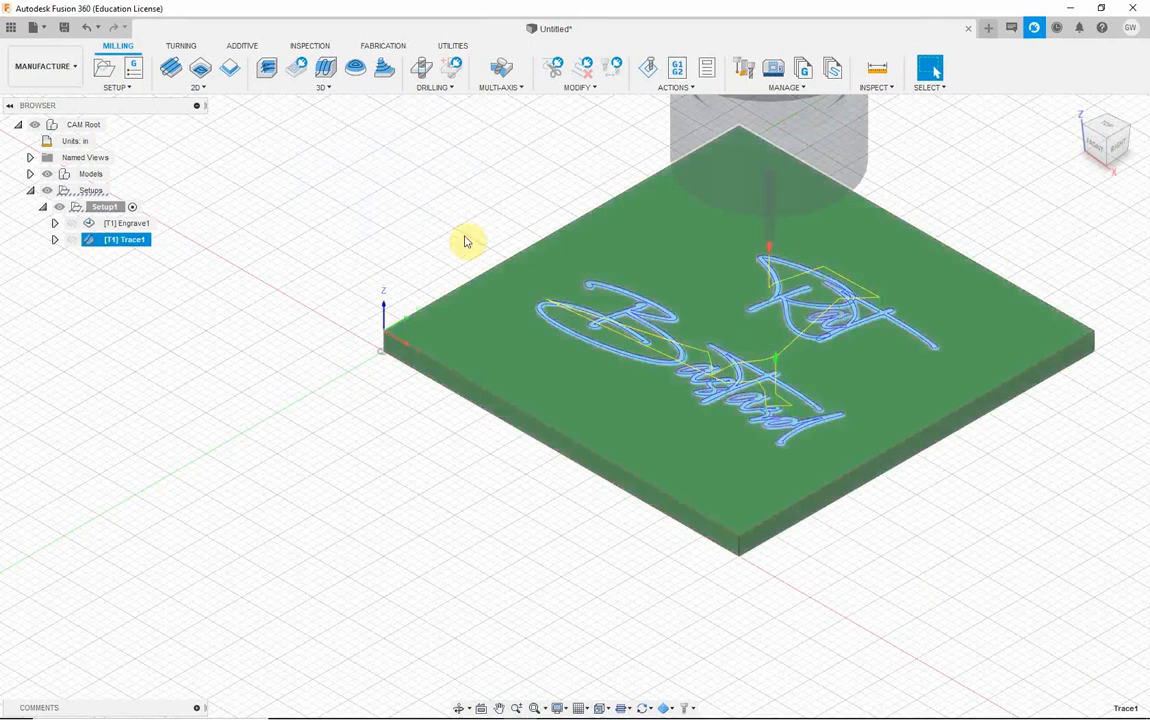
# - Simulate Trace1 at a faster playback speed and examine the depth of its passes up close from the front
pyautogui.click(648, 68)
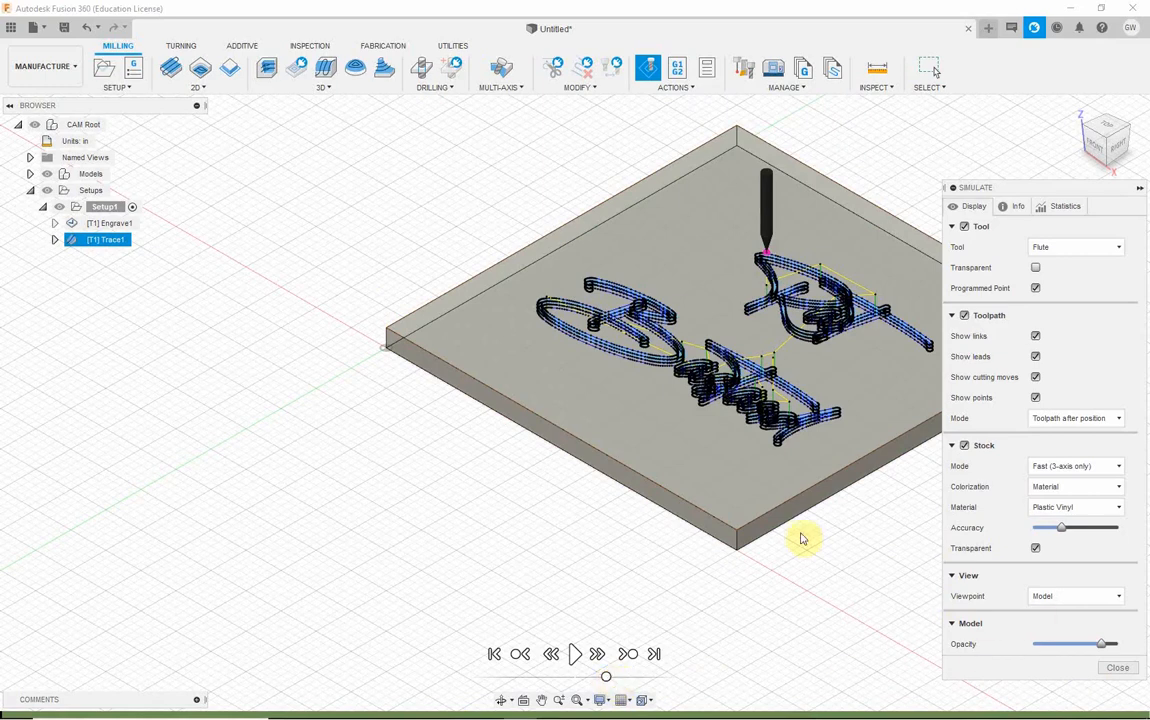
pyautogui.click(576, 654)
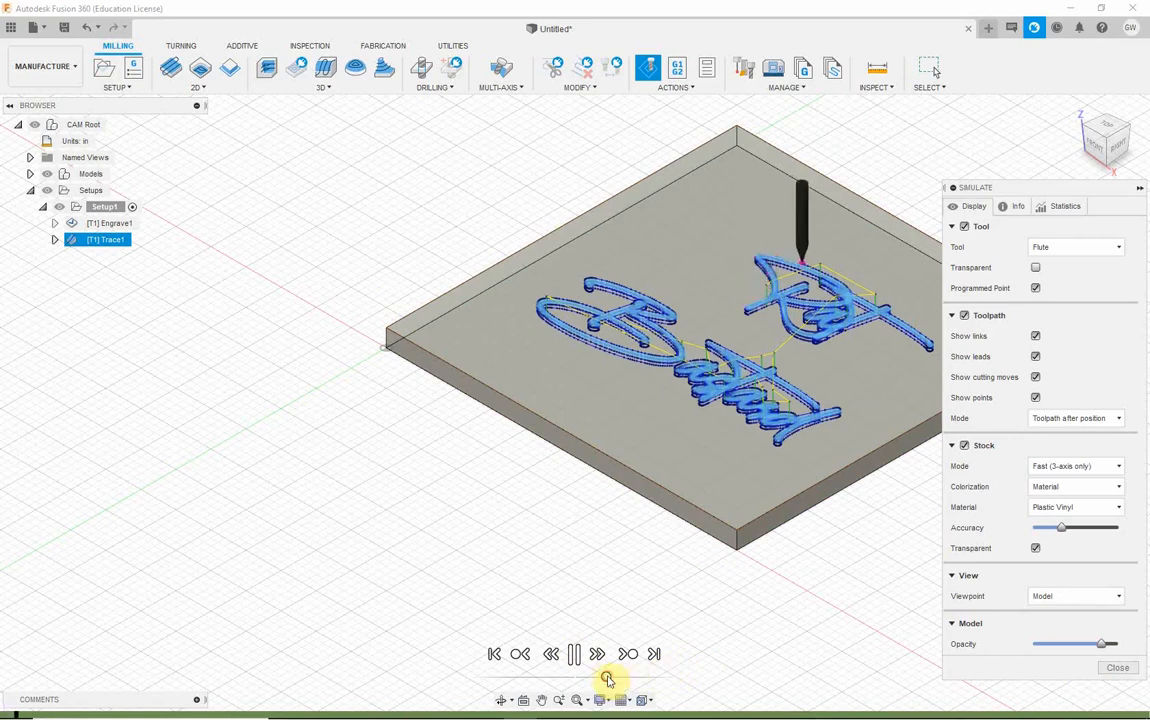
pyautogui.moveTo(608, 678); pyautogui.dragTo(615, 678)
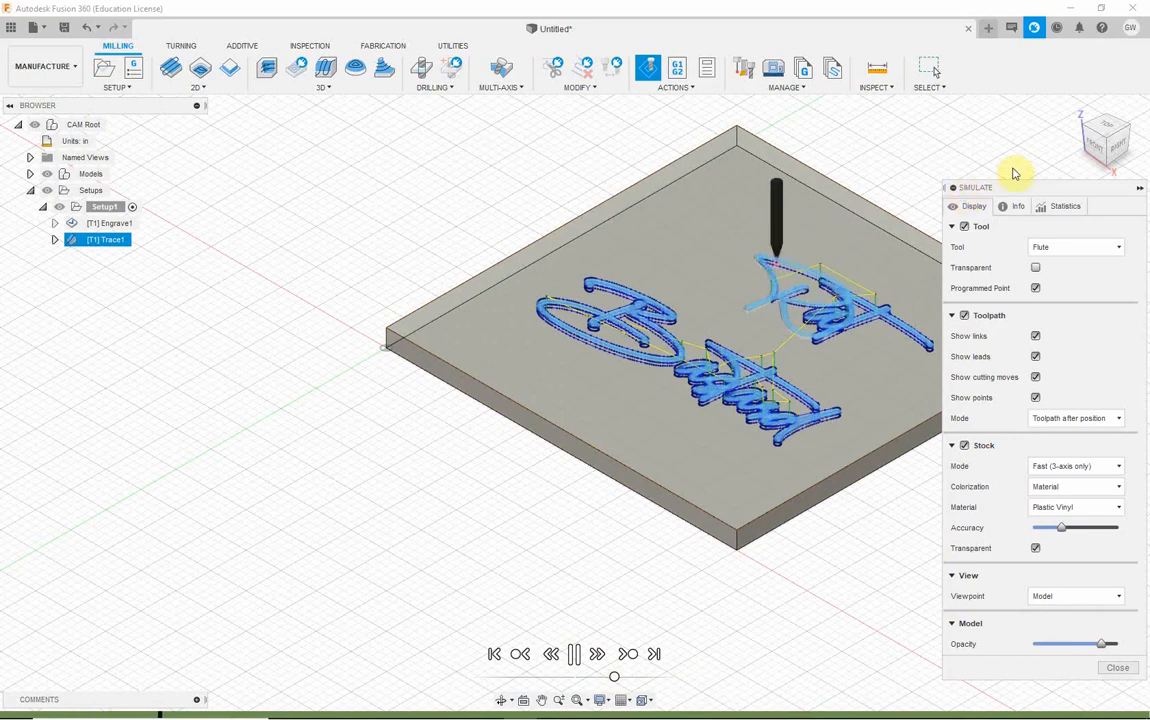
pyautogui.click(1098, 148)
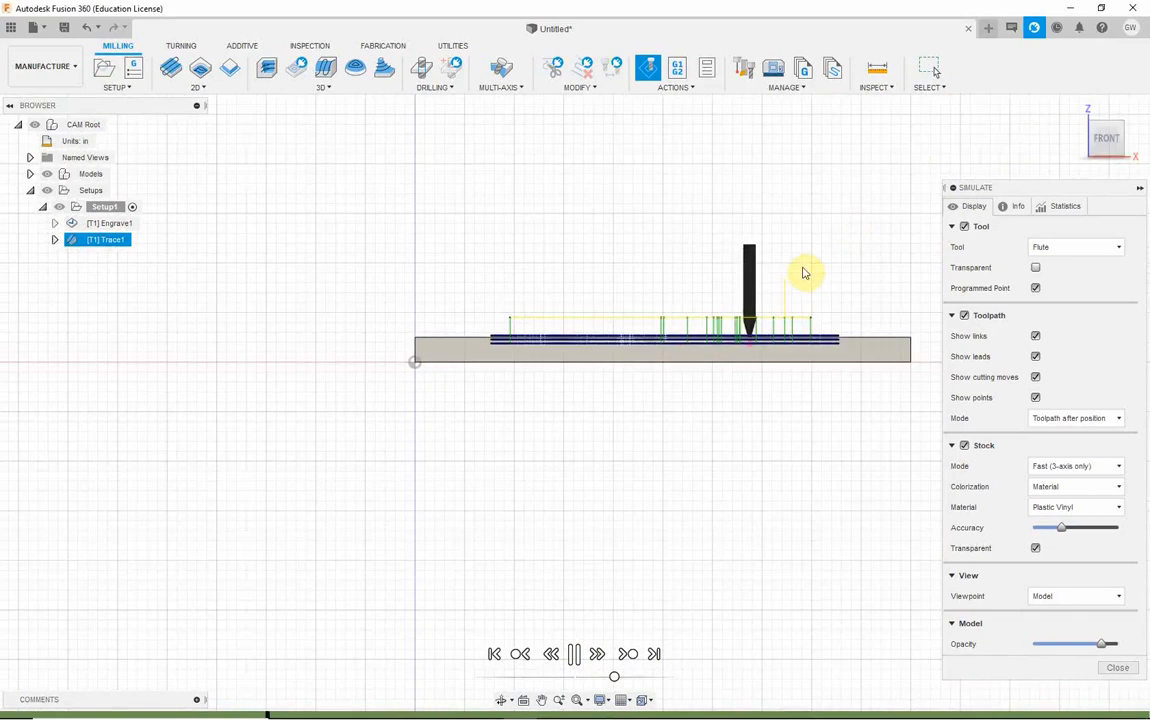
pyautogui.scroll(2, 710, 378)
pyautogui.scroll(2, 710, 378)
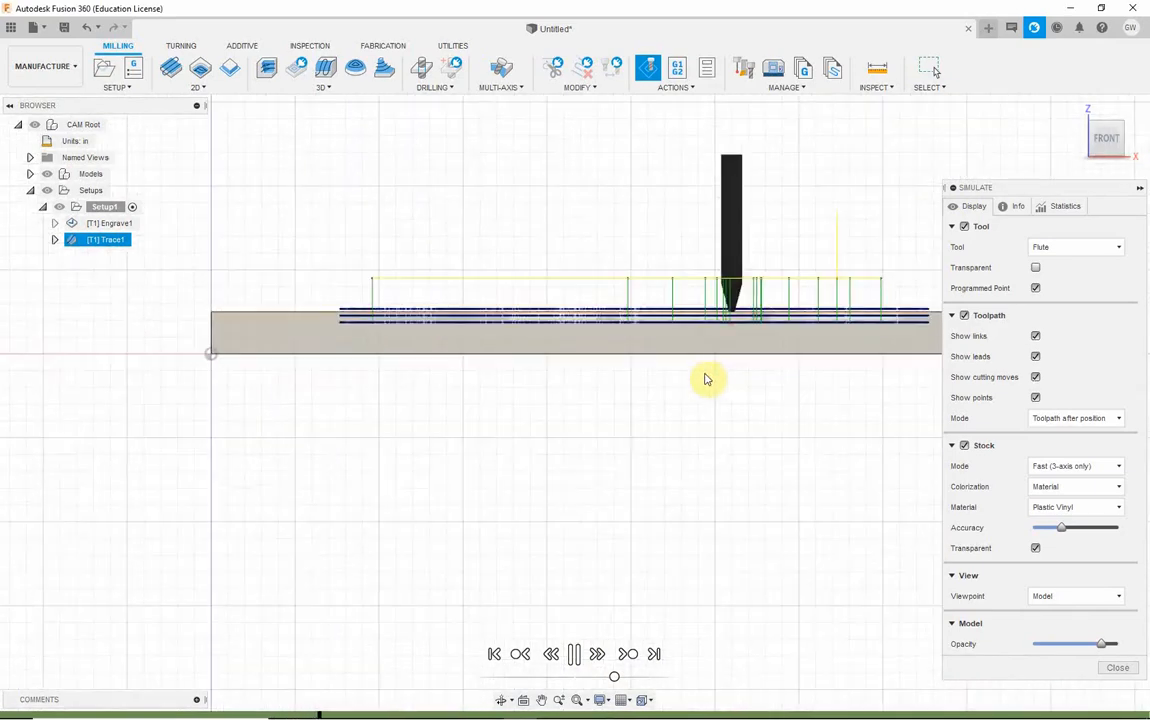
pyautogui.moveTo(737, 377); pyautogui.dragTo(670, 378, button='middle')
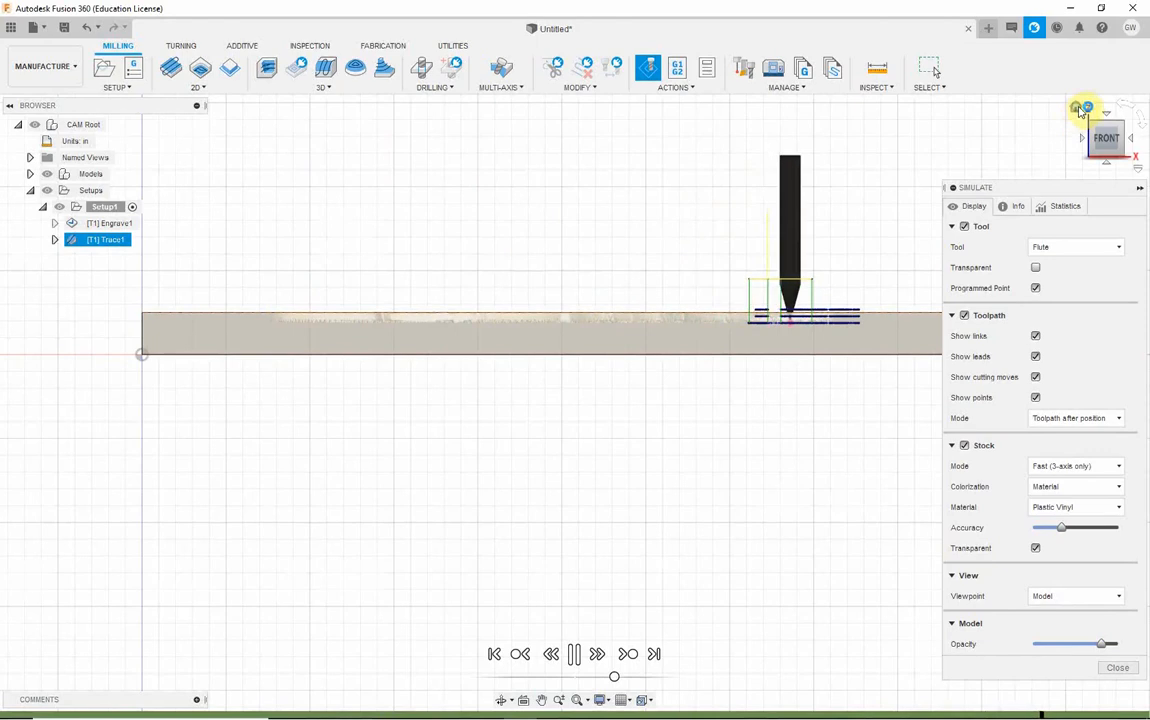
# - Replay the Trace1 simulation in the home view to check the cutting order, and close the simulation
pyautogui.click(1077, 112)
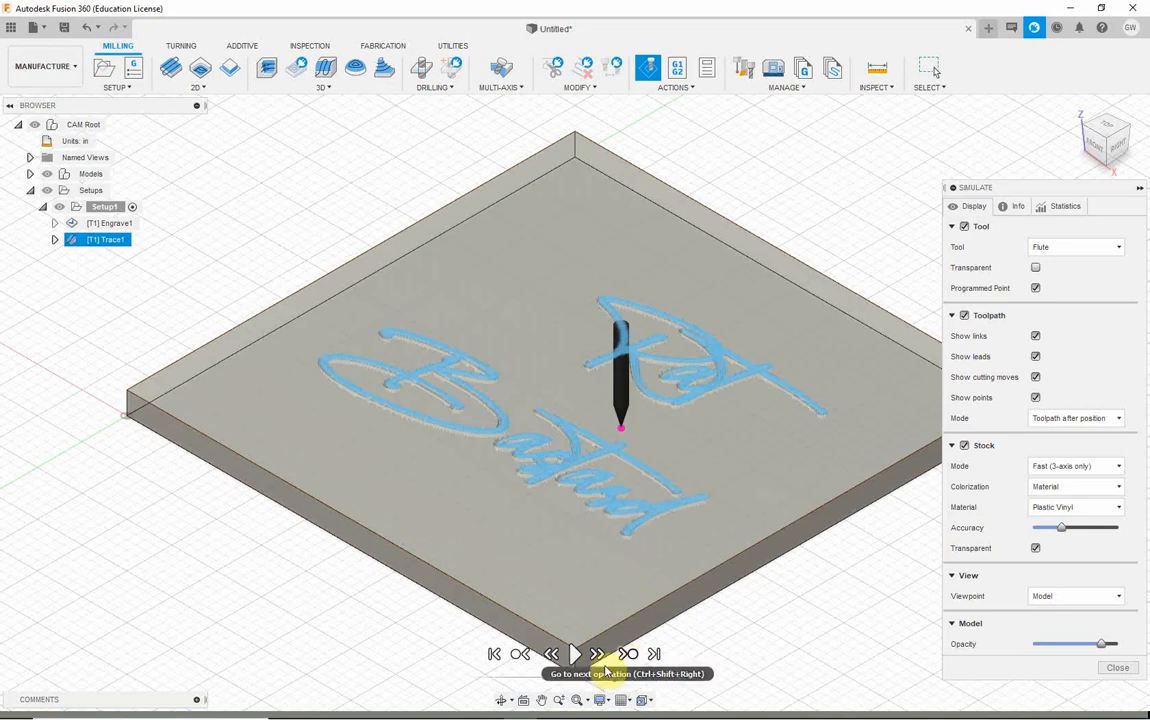
pyautogui.click(570, 656)
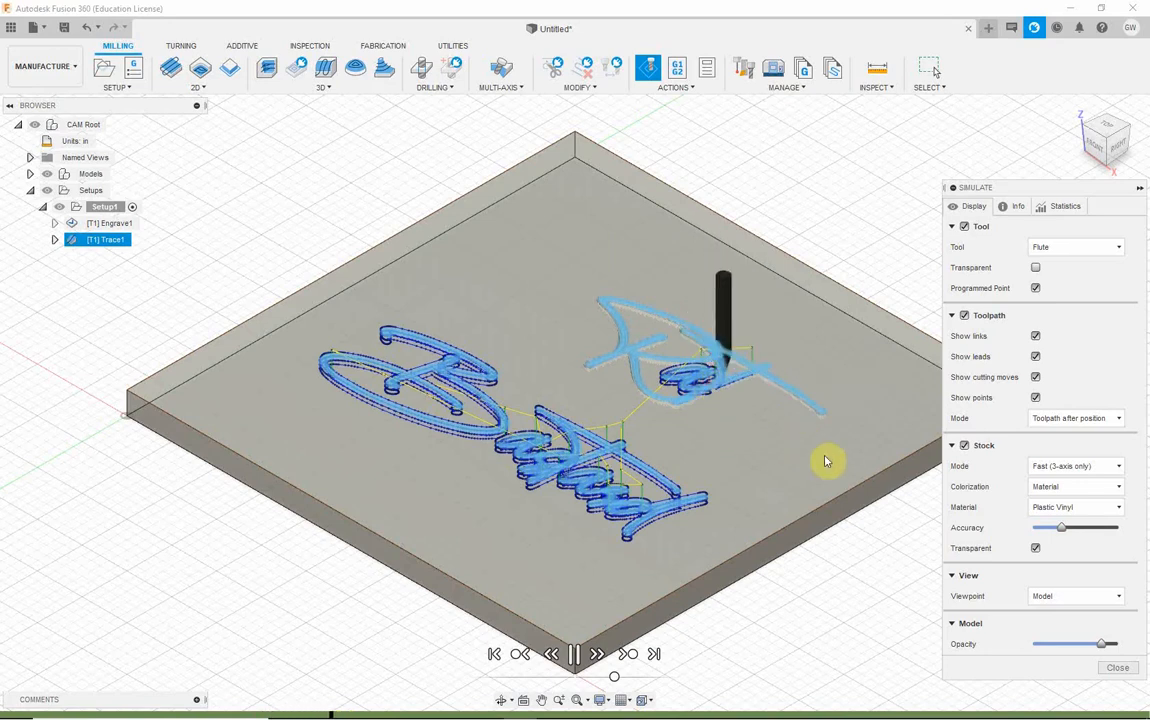
pyautogui.click(1118, 667)
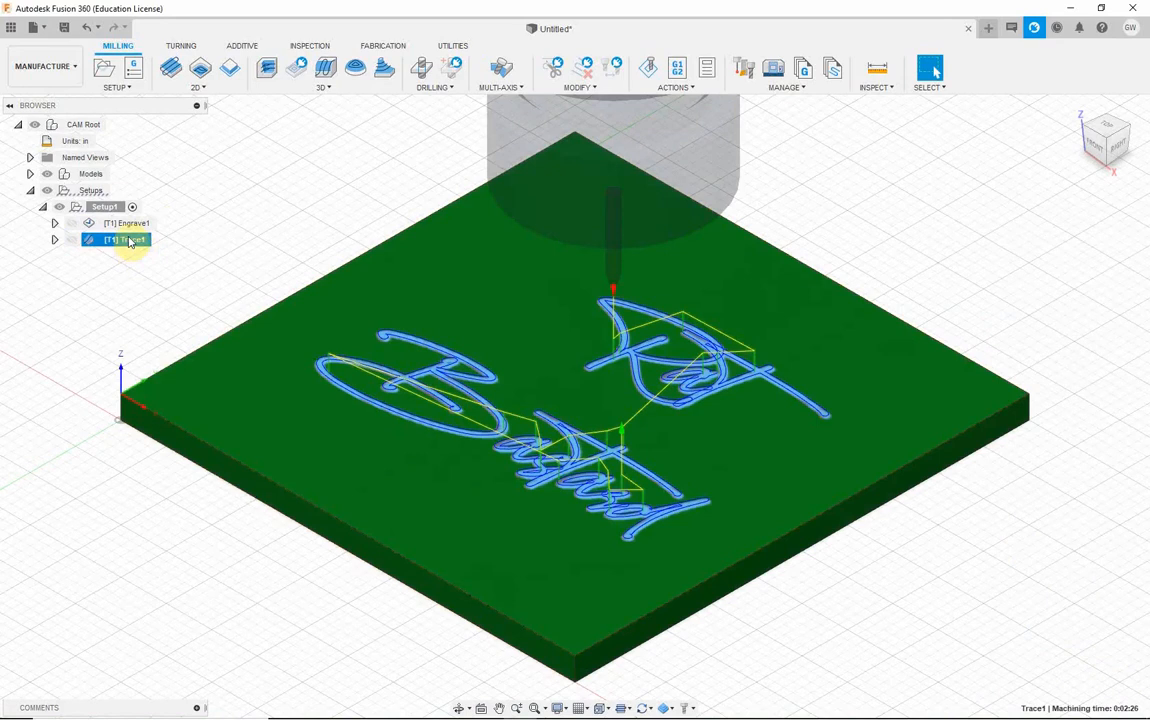
# - Edit the Trace1 passes to turn on Order by Depth and regenerate the toolpath
pyautogui.rightClick(136, 244)
pyautogui.click(155, 249)
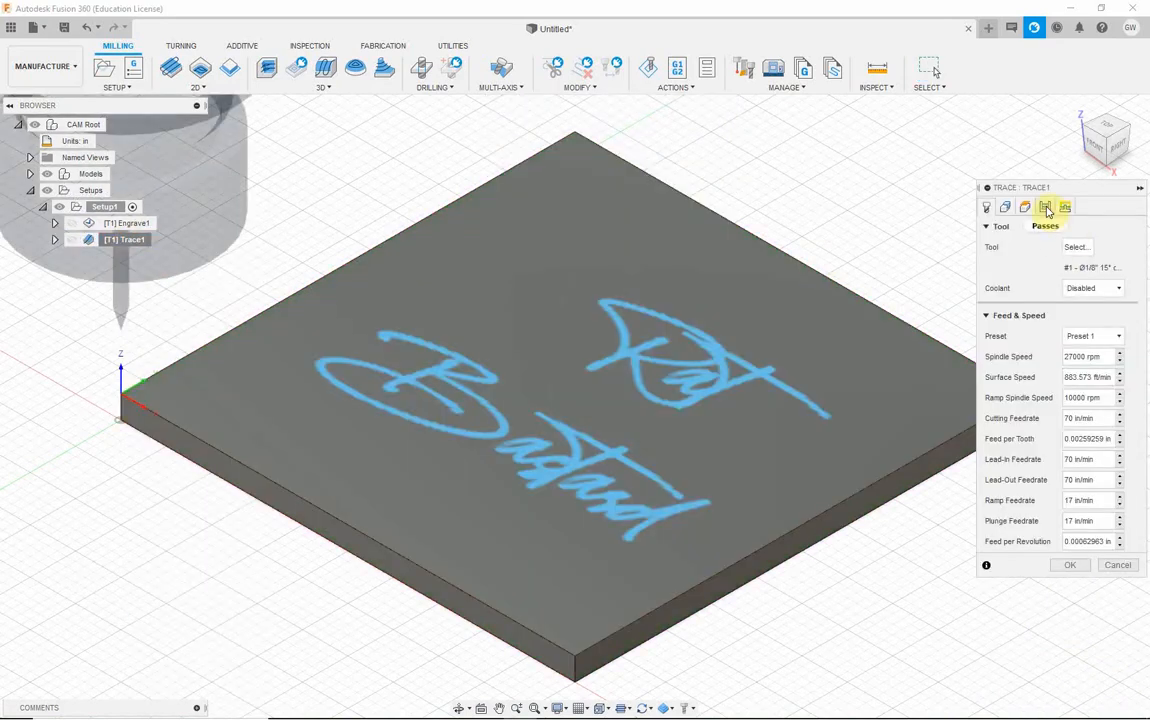
pyautogui.click(1046, 208)
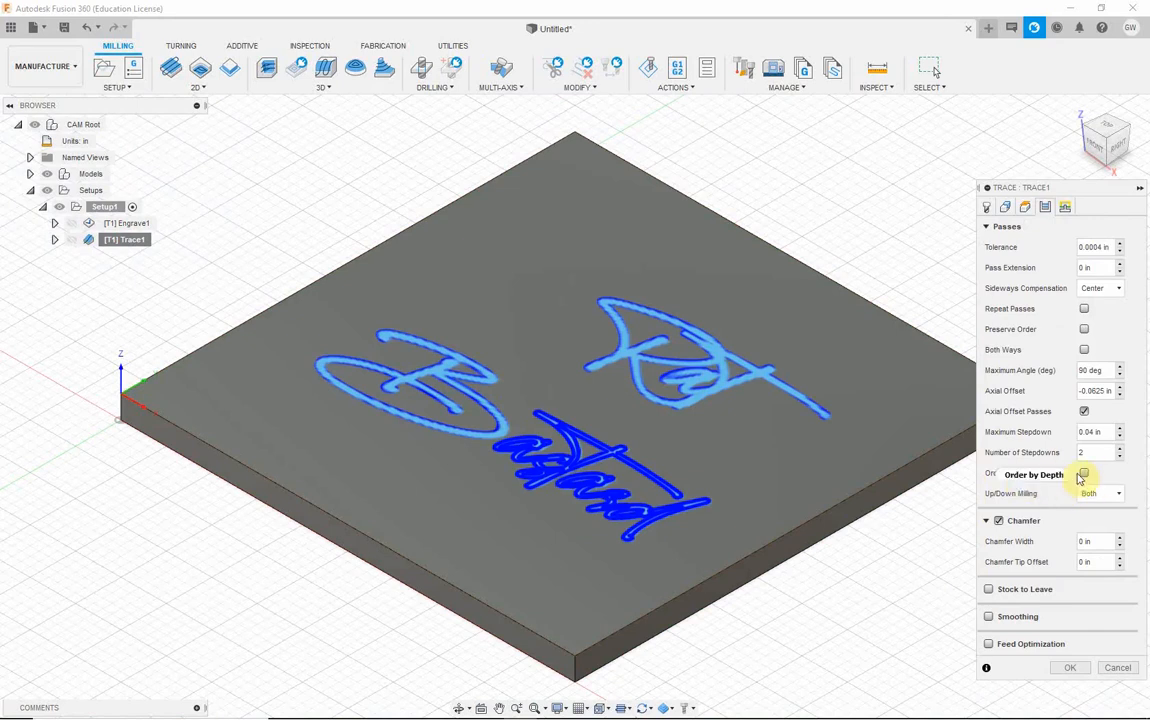
pyautogui.click(1084, 476)
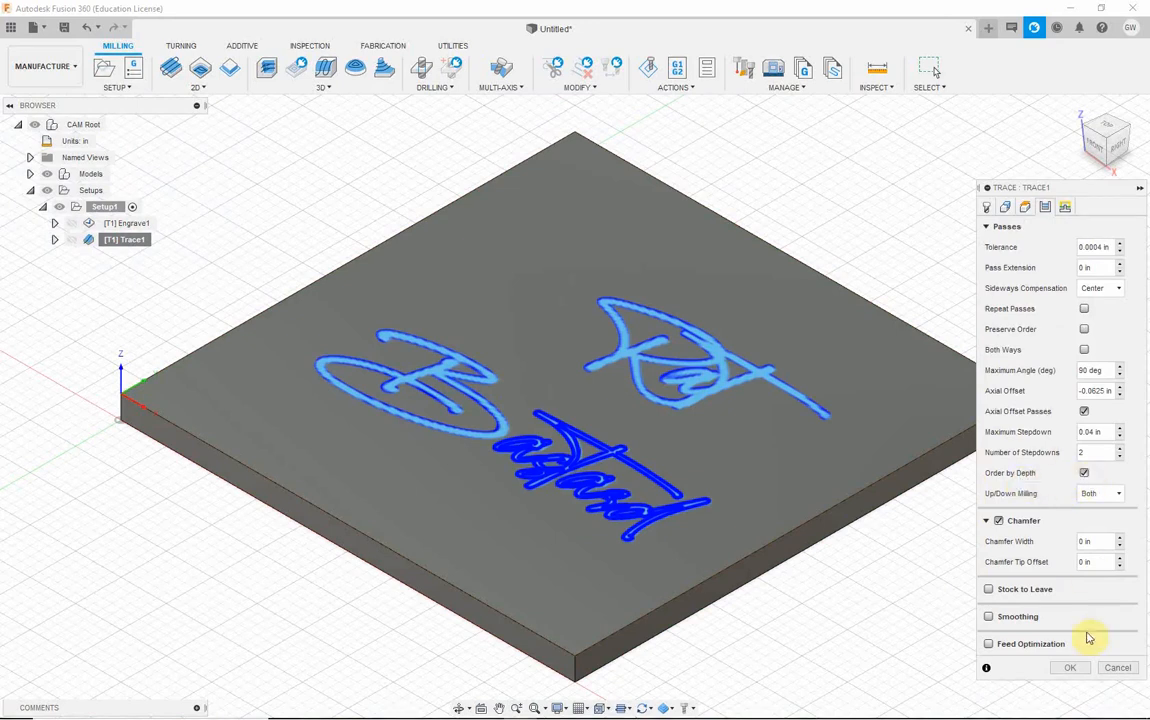
pyautogui.click(1070, 668)
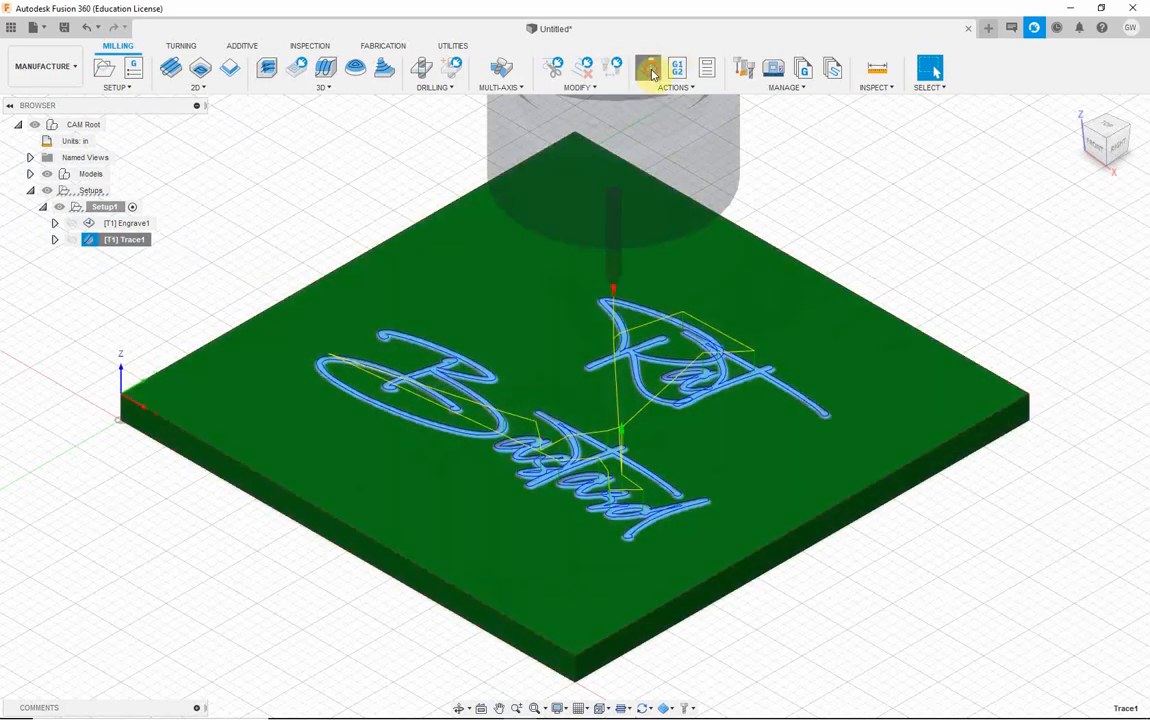
# - Simulate the depth-ordered Trace1 toolpath through to the end, examine the carved script, and close the simulation
pyautogui.click(650, 68)
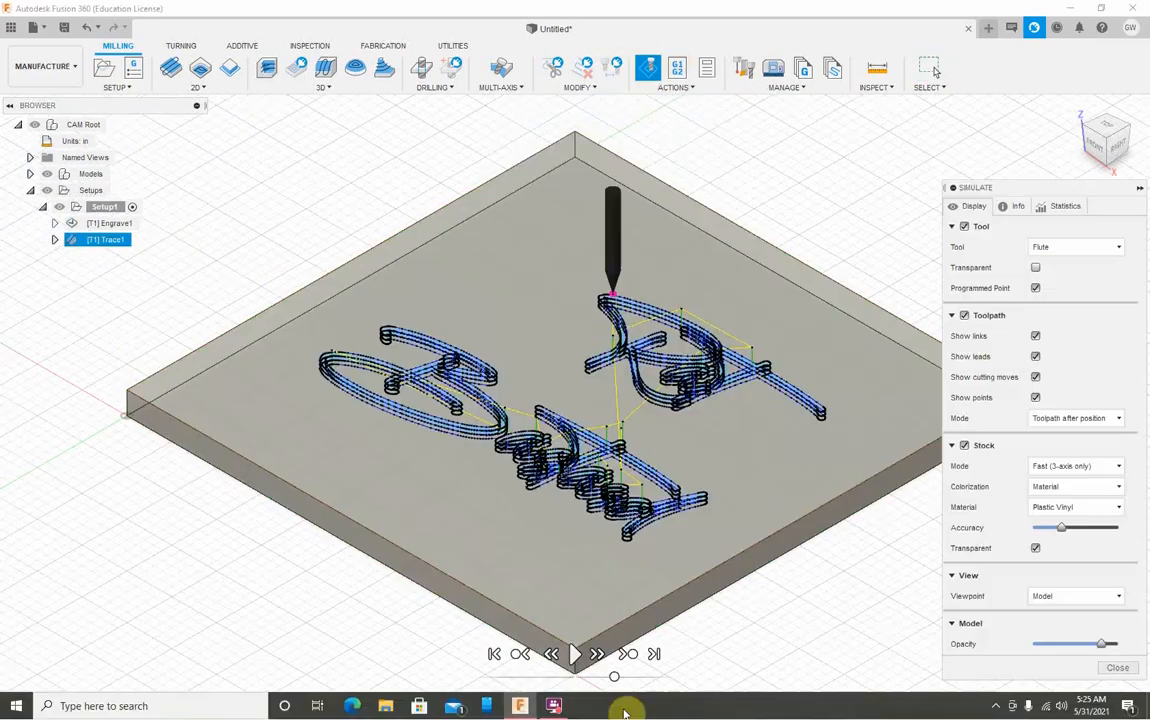
pyautogui.click(575, 654)
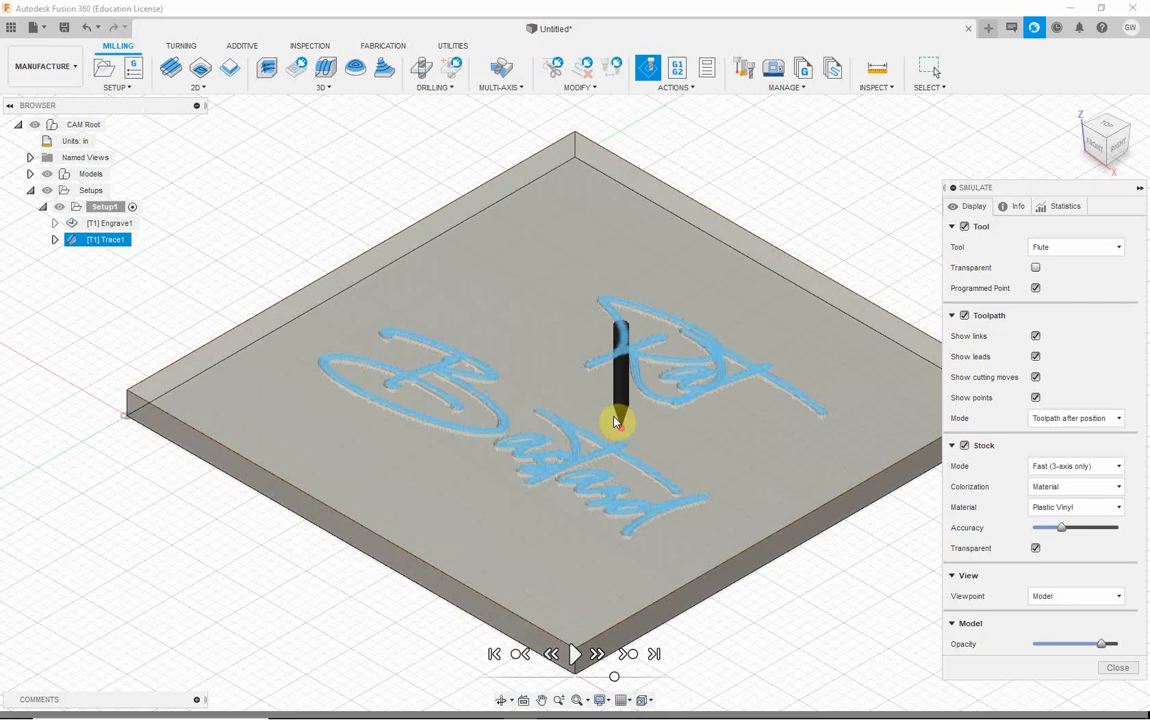
pyautogui.moveTo(683, 445); pyautogui.dragTo(651, 377, button='middle')
pyautogui.scroll(-1, 652, 381)
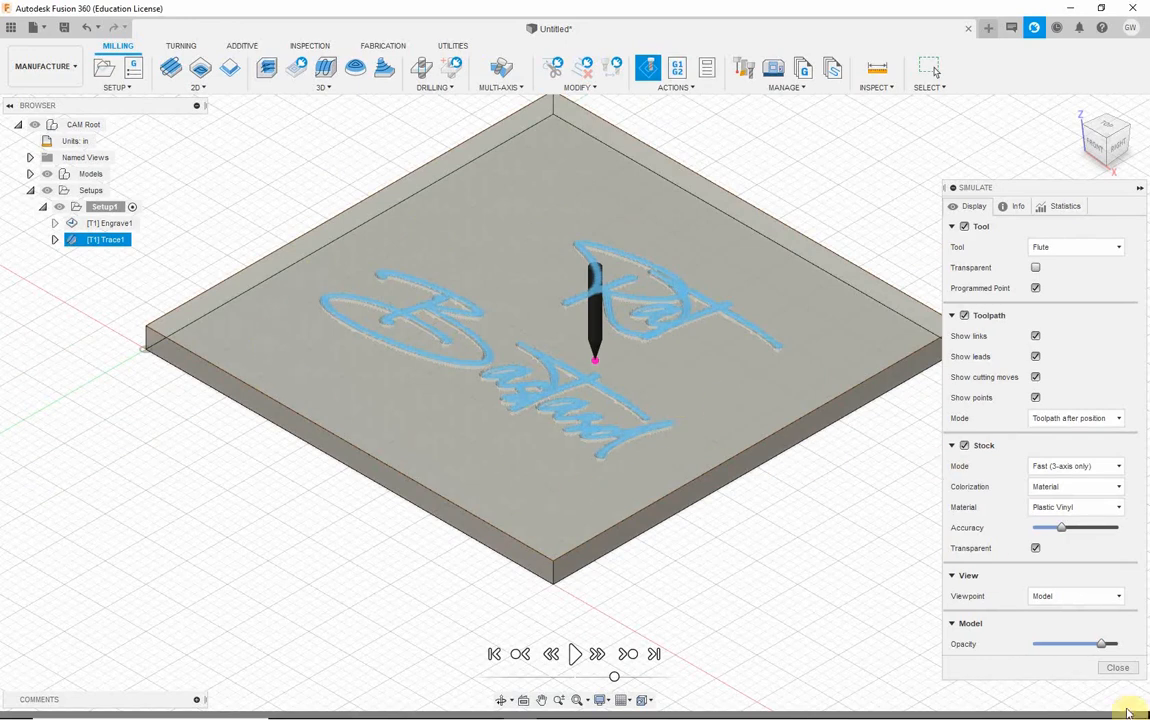
pyautogui.click(1117, 667)
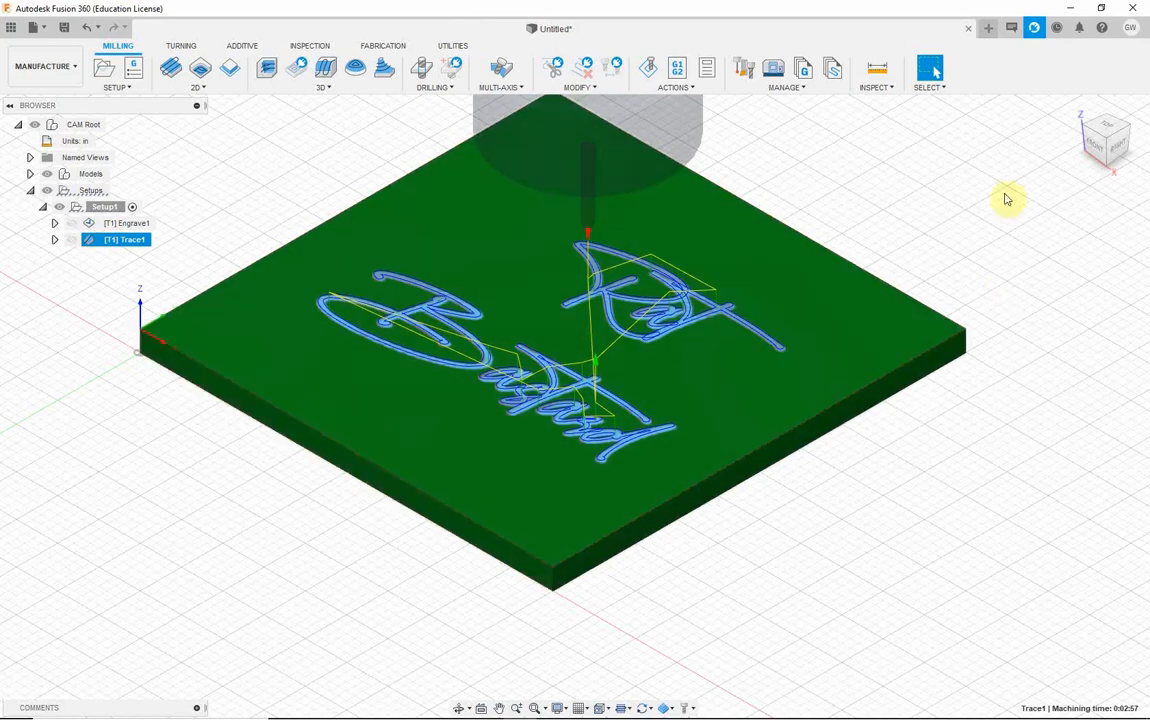
pyautogui.moveTo(390, 714)
pyautogui.click(553, 707)
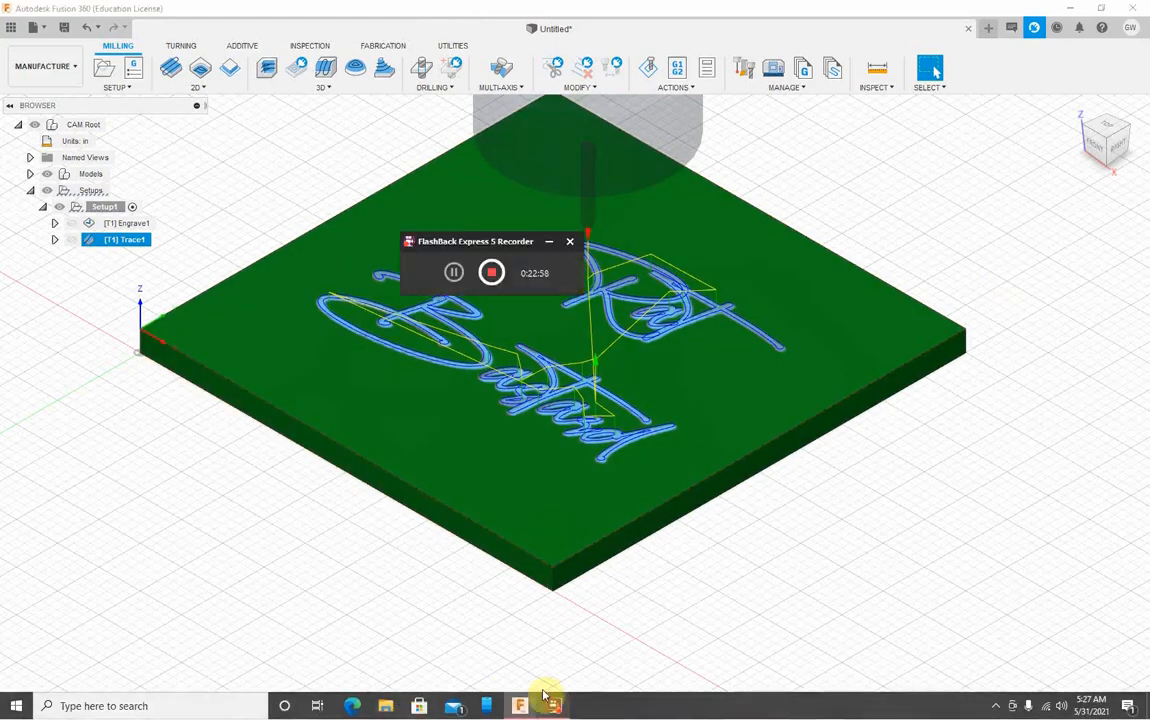